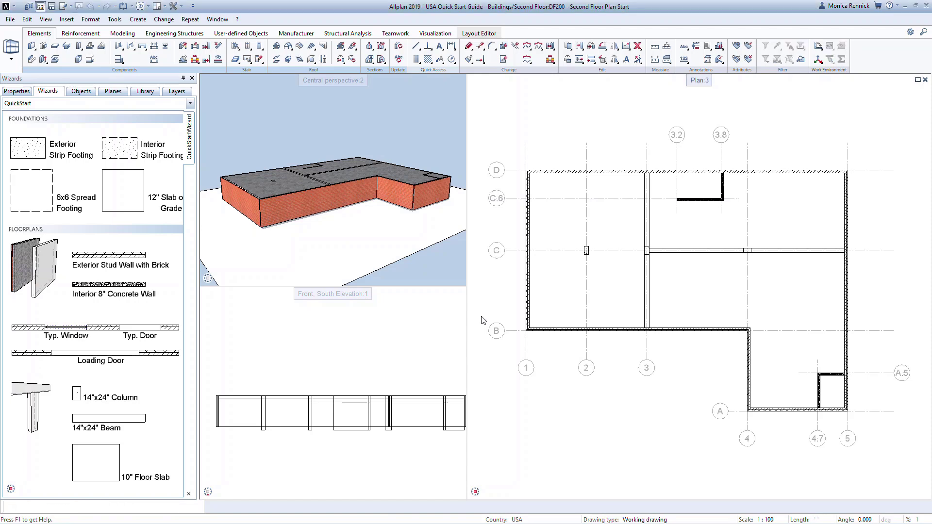
# Open only drawing file 200 Second Floor Plan Start from the building structure
pyautogui.hotkey('ctrl', 'o')
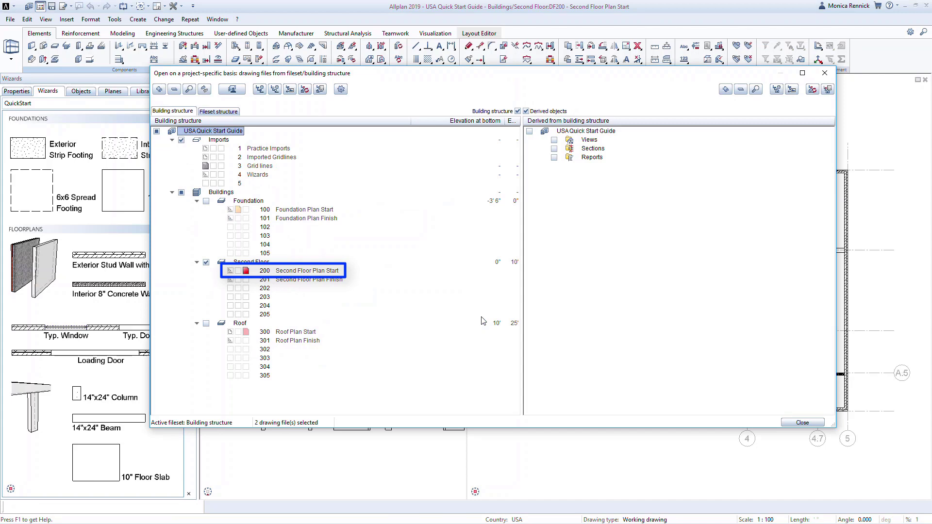
pyautogui.click(321, 272)
pyautogui.doubleClick(321, 273)
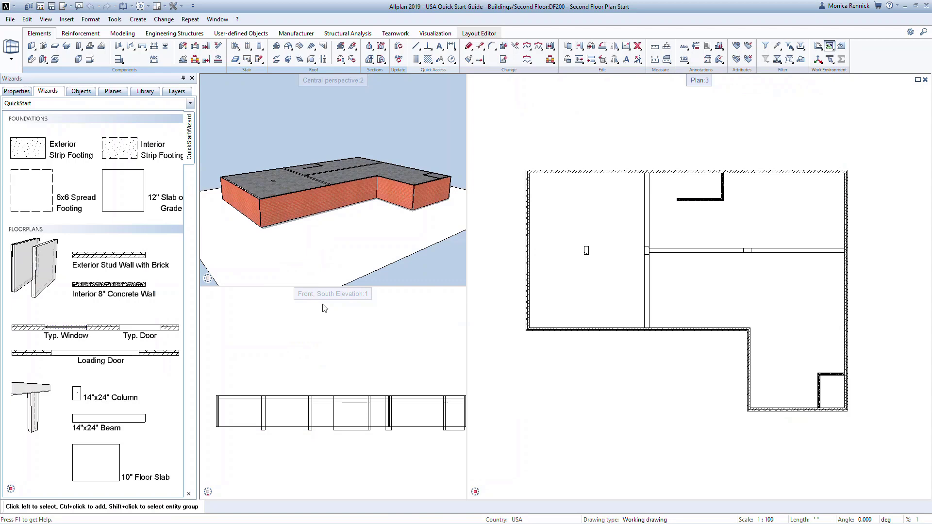
# Place a 12' 6" wide loading door opening in the west exterior wall, offset from the building's northwest corner
pyautogui.click(100, 358)
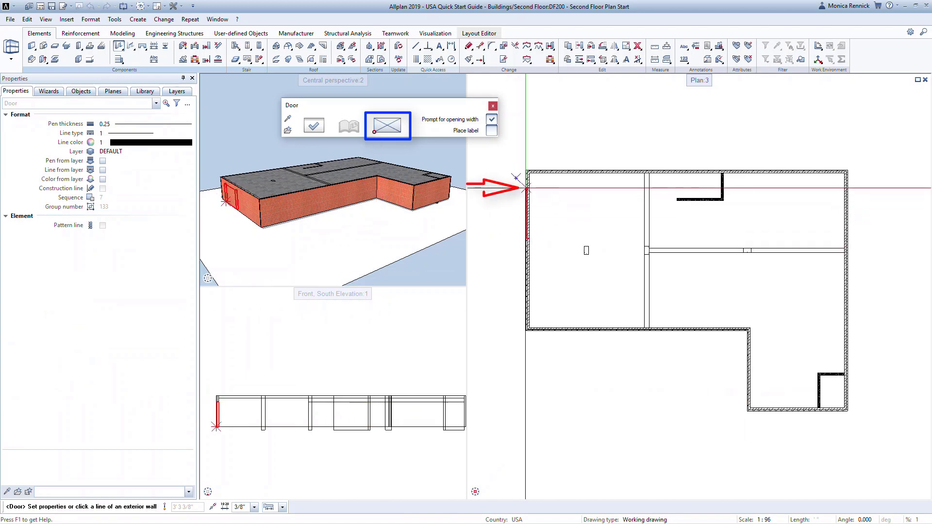
pyautogui.scroll(4, 526, 188)
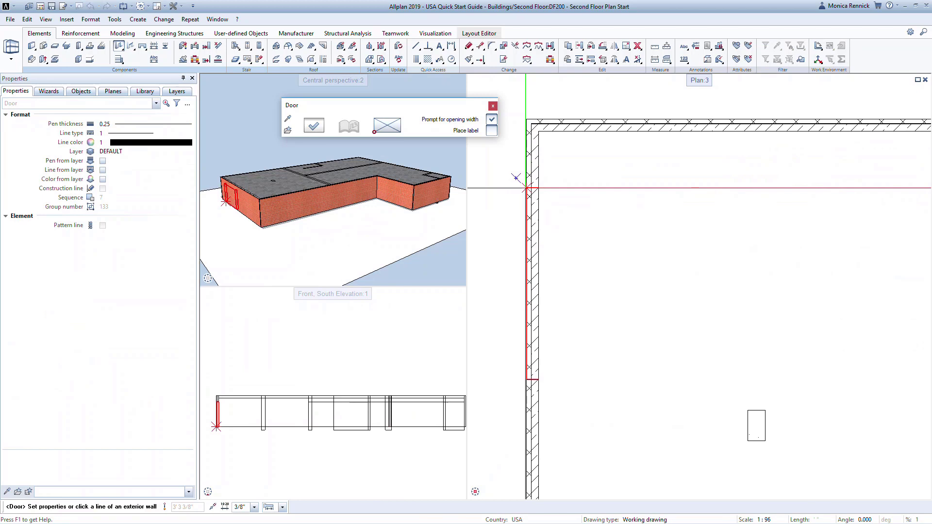
pyautogui.click(526, 187)
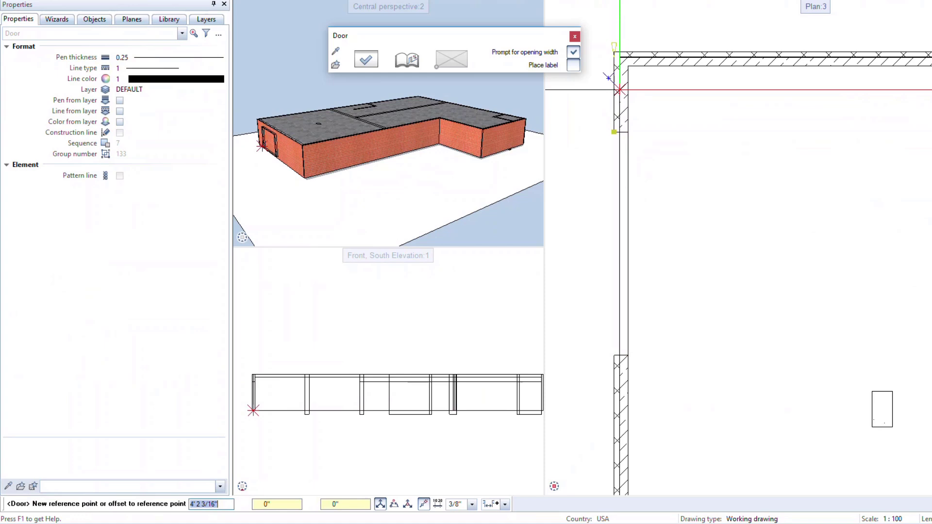
pyautogui.scroll(6, 619, 89)
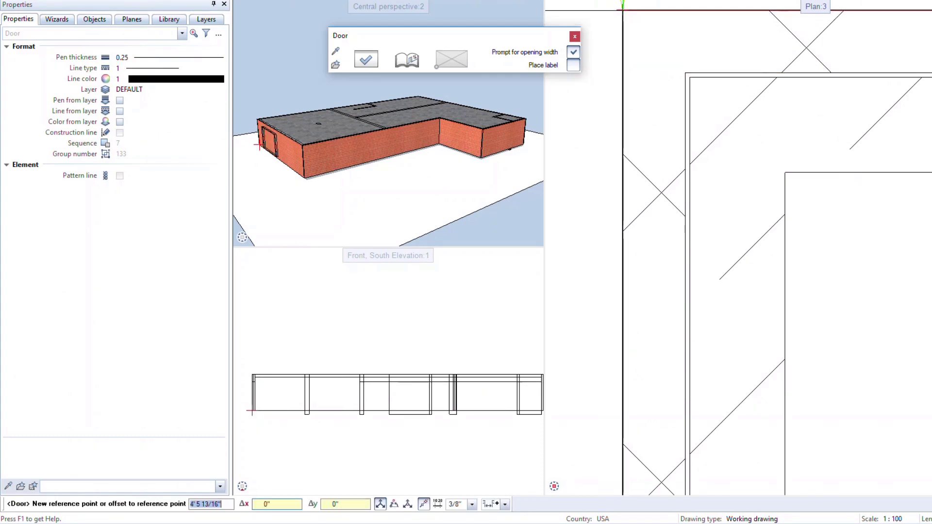
pyautogui.scroll(-3, 596, 148)
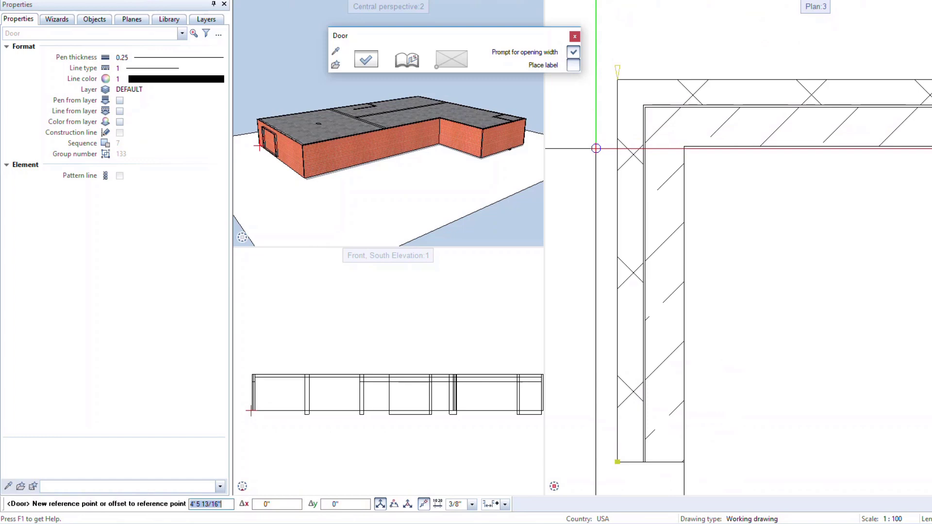
pyautogui.click(596, 148)
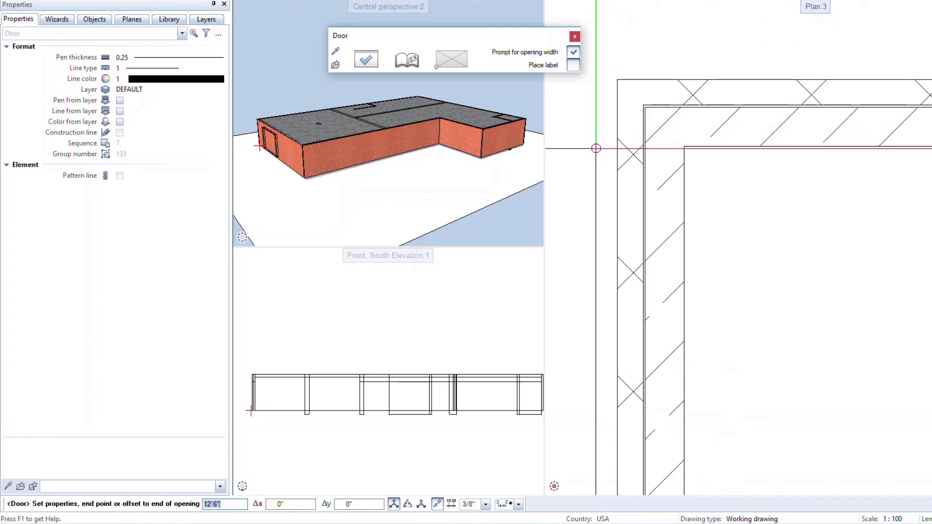
pyautogui.press('Return')
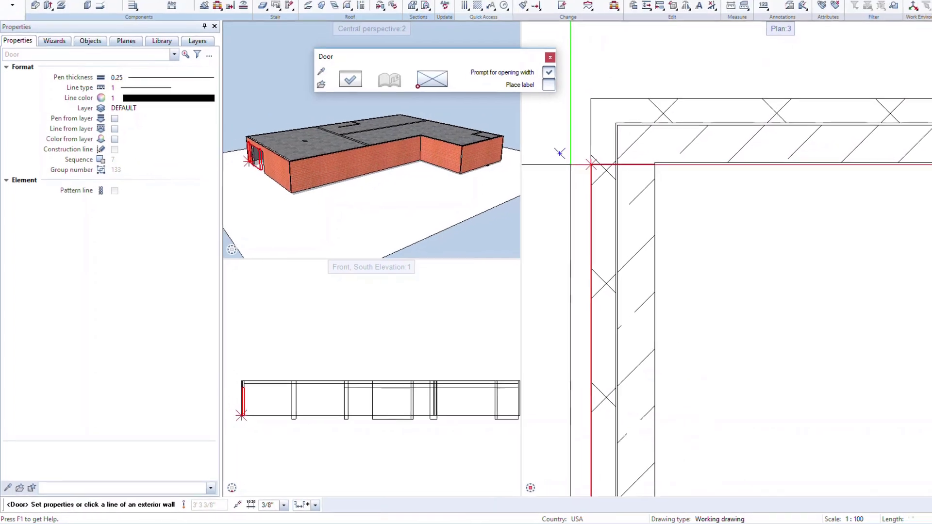
# Place a second 12' 6" wide loading door opening in the west exterior wall, 5' from the southwest corner, and end the Door tool
pyautogui.scroll(-4, 590, 165)
pyautogui.scroll(-4, 620, 273)
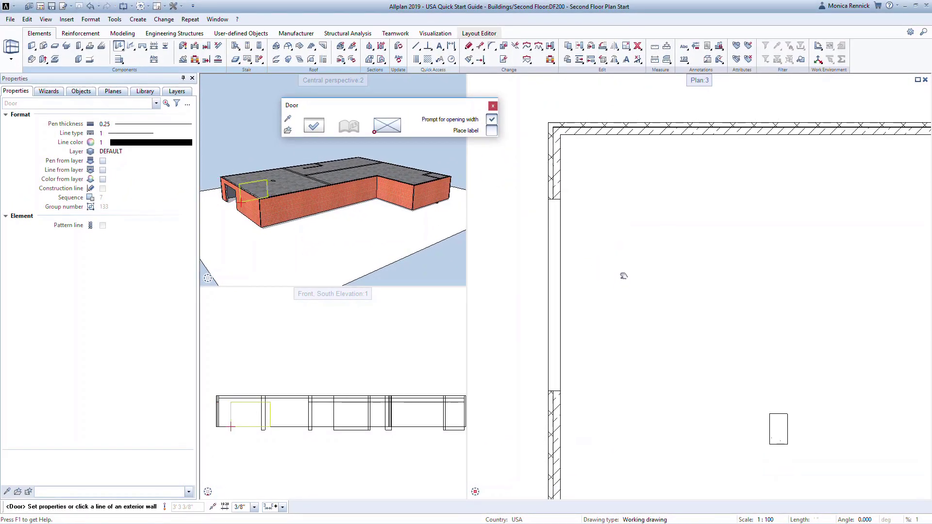
pyautogui.moveTo(616, 278); pyautogui.dragTo(593, 254, button='middle')
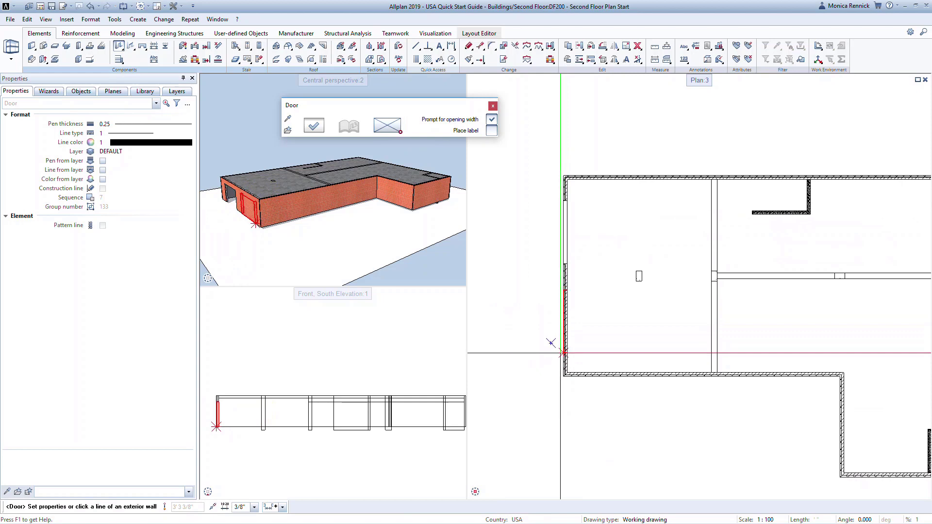
pyautogui.click(563, 353)
pyautogui.scroll(3, 563, 353)
pyautogui.scroll(5, 566, 380)
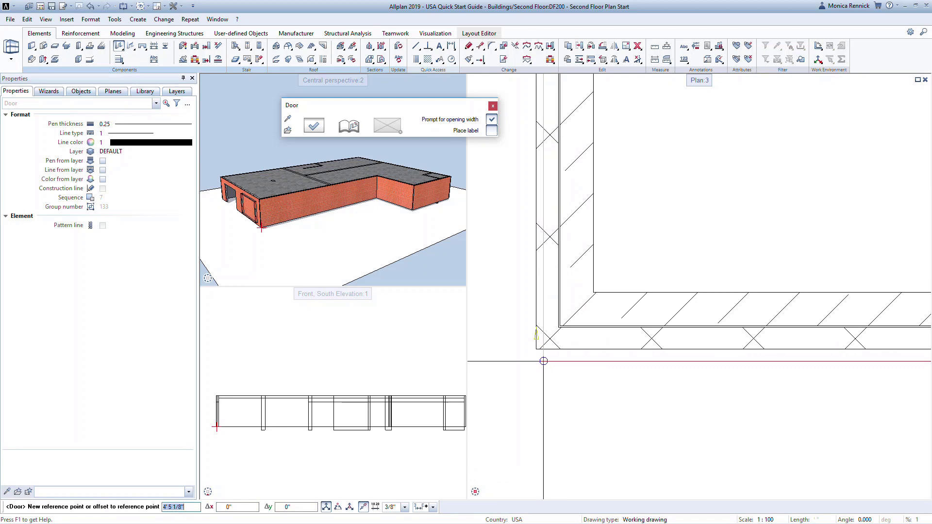
pyautogui.scroll(-2, 551, 380)
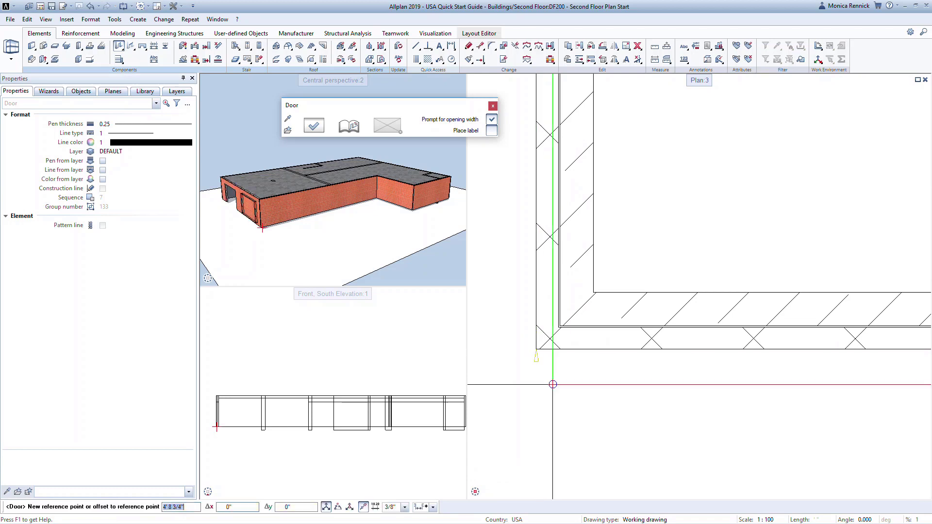
pyautogui.scroll(-3, 554, 385)
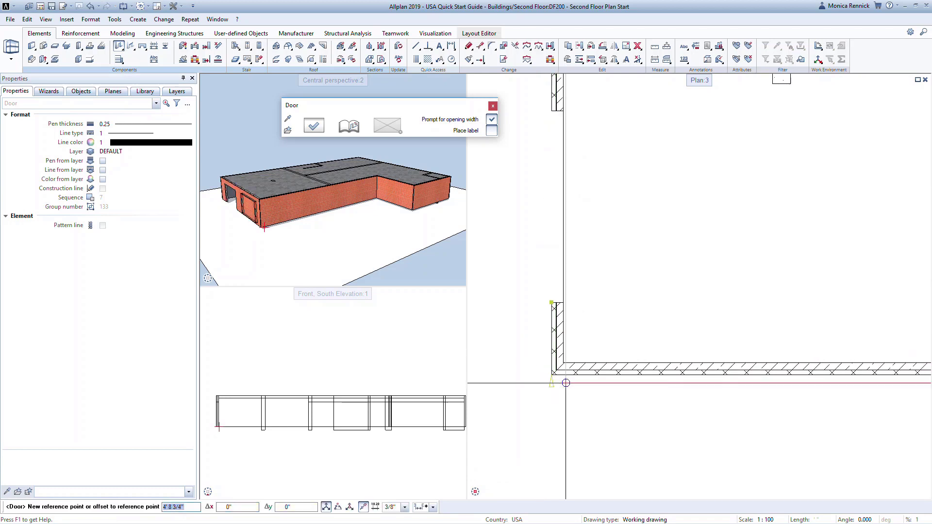
pyautogui.write('5')
pyautogui.press('Return')
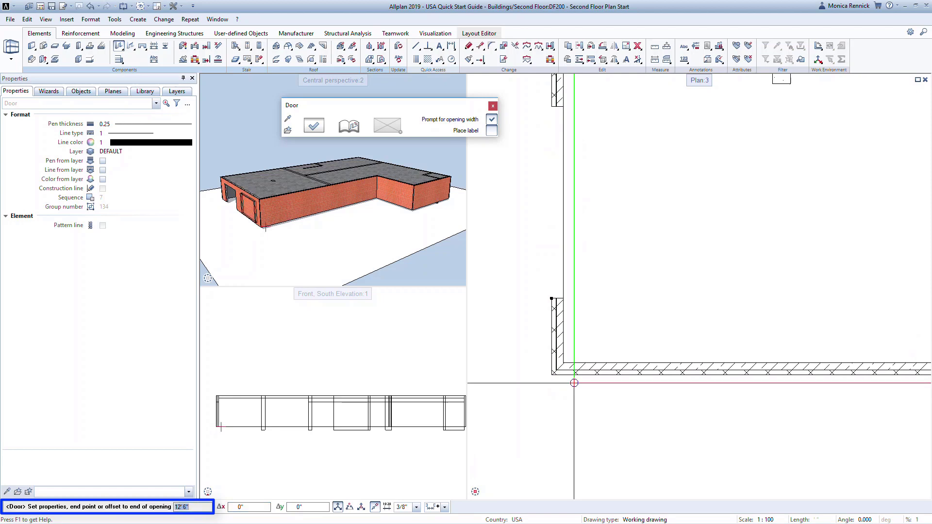
pyautogui.press('Return')
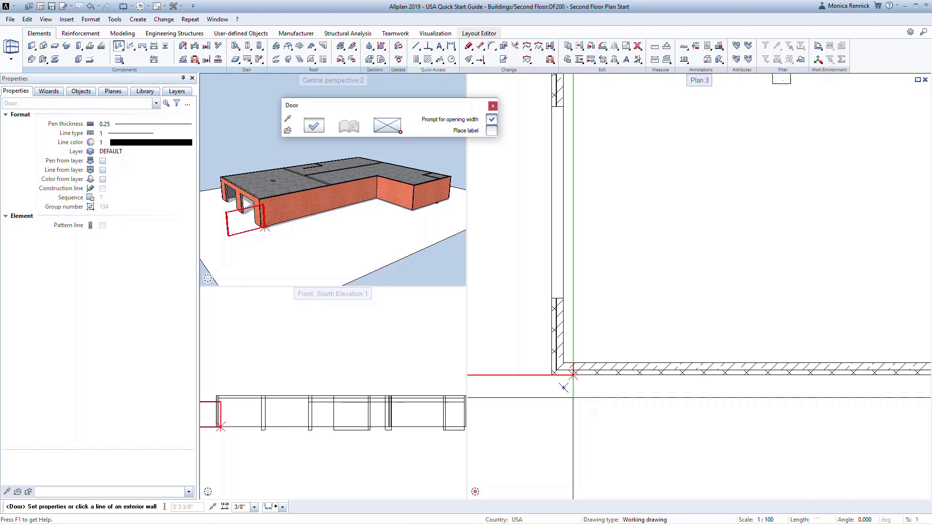
pyautogui.scroll(-2, 571, 383)
pyautogui.press('Escape')
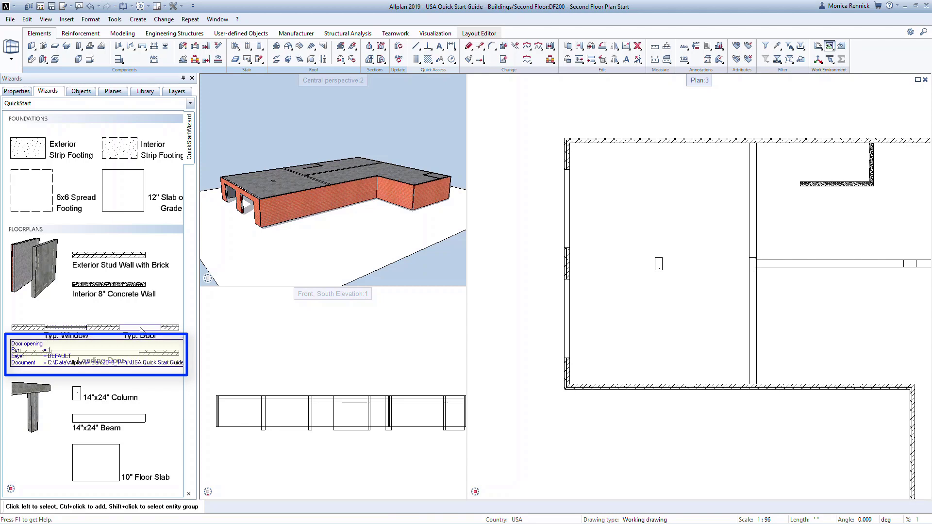
# Place a typical door opening 6' wide in the long south exterior wall, 9' from the inner corner with the projecting wing
pyautogui.click(140, 330)
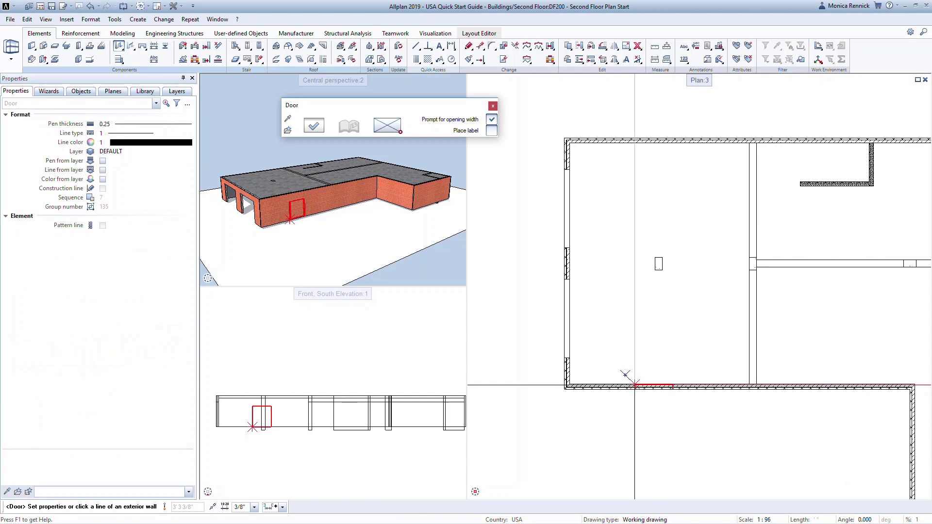
pyautogui.moveTo(816, 388); pyautogui.dragTo(679, 346, button='middle')
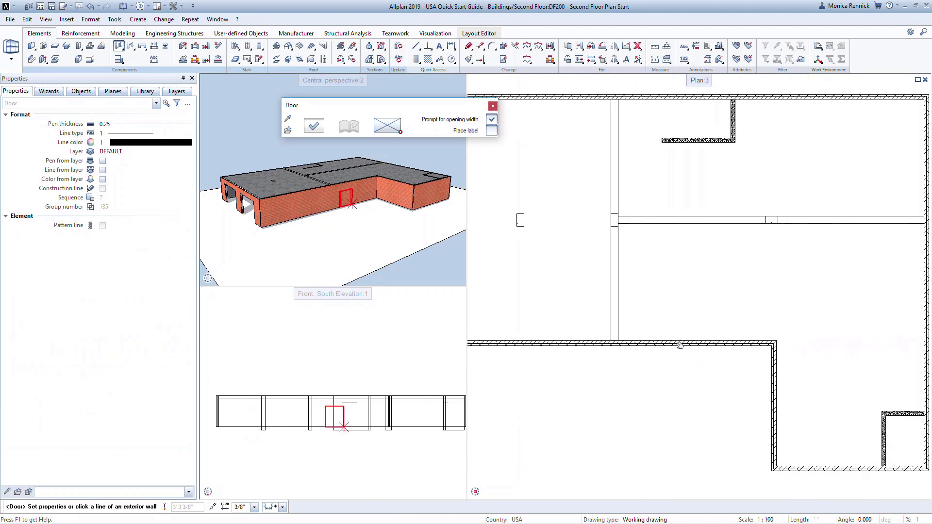
pyautogui.scroll(1, 679, 346)
pyautogui.scroll(1, 686, 318)
pyautogui.click(697, 320)
pyautogui.scroll(1, 726, 327)
pyautogui.scroll(2, 725, 327)
pyautogui.write('9')
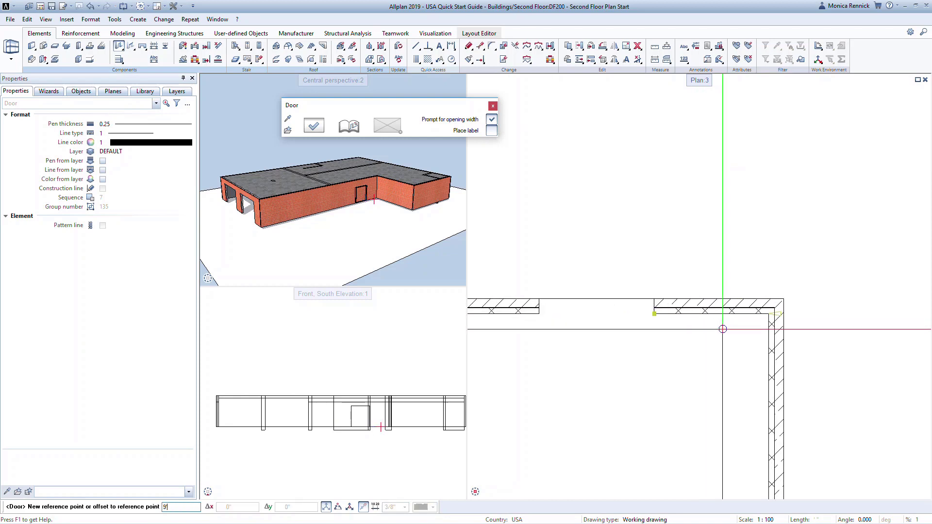
pyautogui.press('Return')
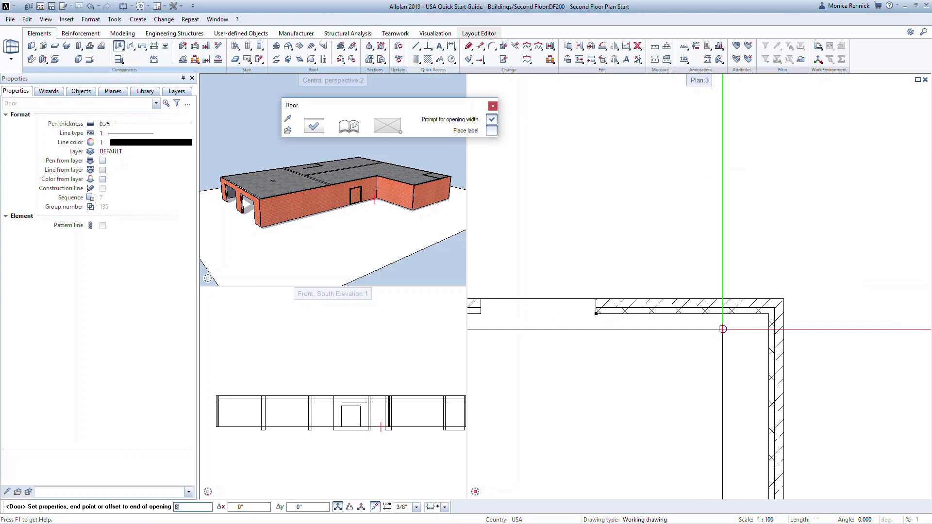
pyautogui.press('Return')
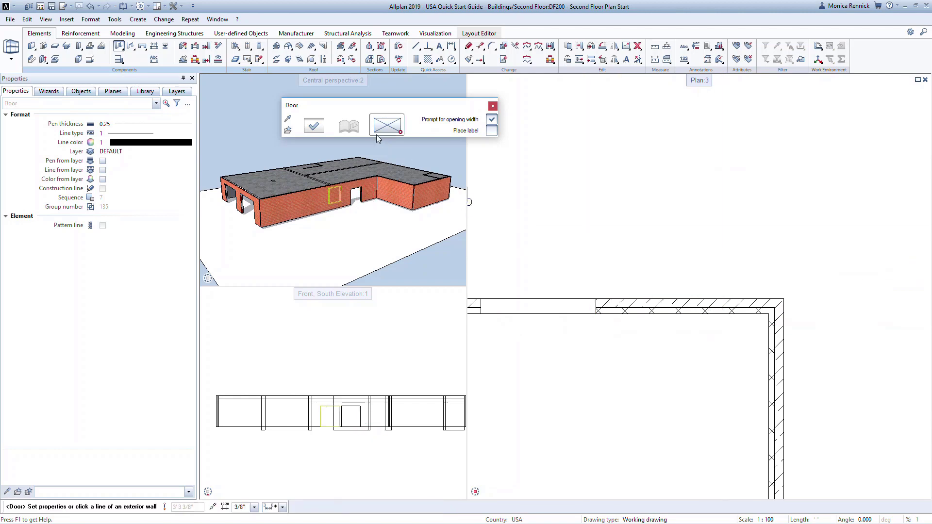
# Place another typical door opening in the projecting wing's south wall, offset from its southwest corner, and end the Door tool
pyautogui.scroll(-2, 535, 219)
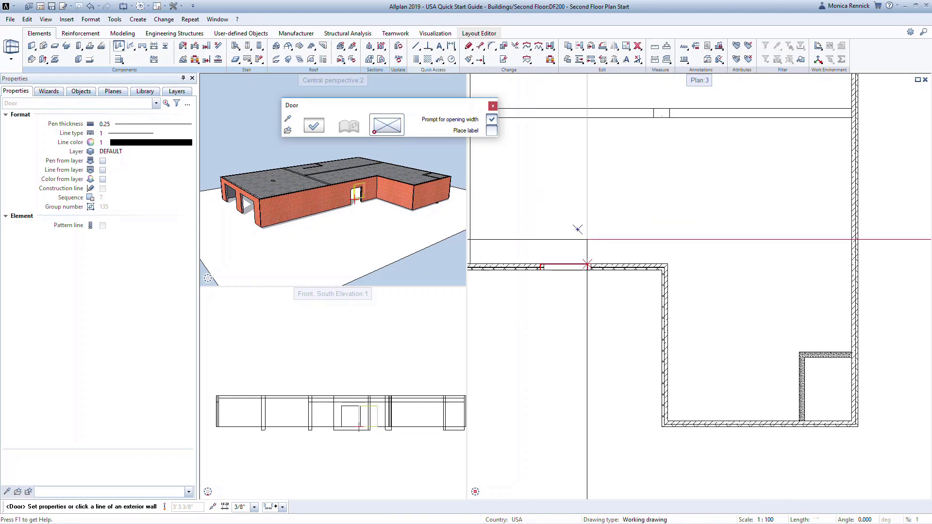
pyautogui.click(713, 427)
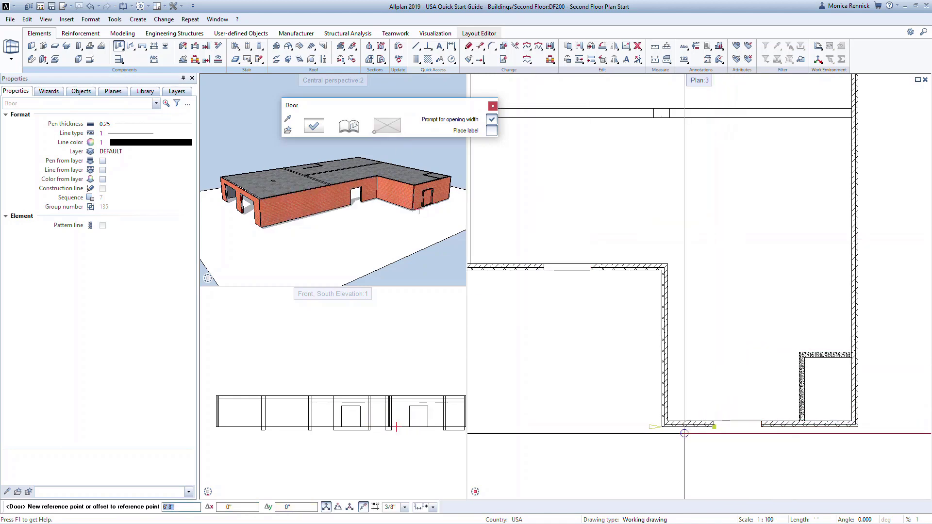
pyautogui.scroll(2, 687, 427)
pyautogui.moveTo(672, 434); pyautogui.dragTo(589, 398, button='middle')
pyautogui.press('Return')
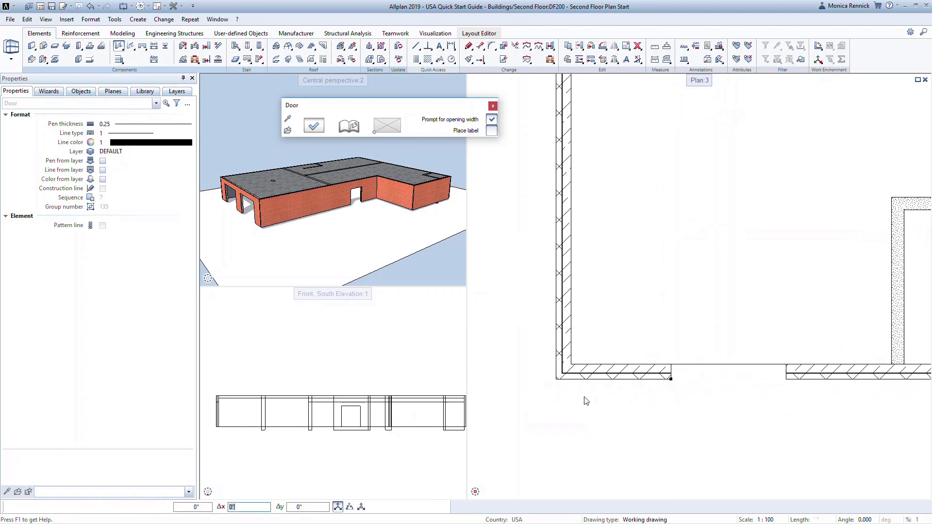
pyautogui.press('Escape')
pyautogui.scroll(-3, 666, 411)
pyautogui.scroll(-2, 663, 409)
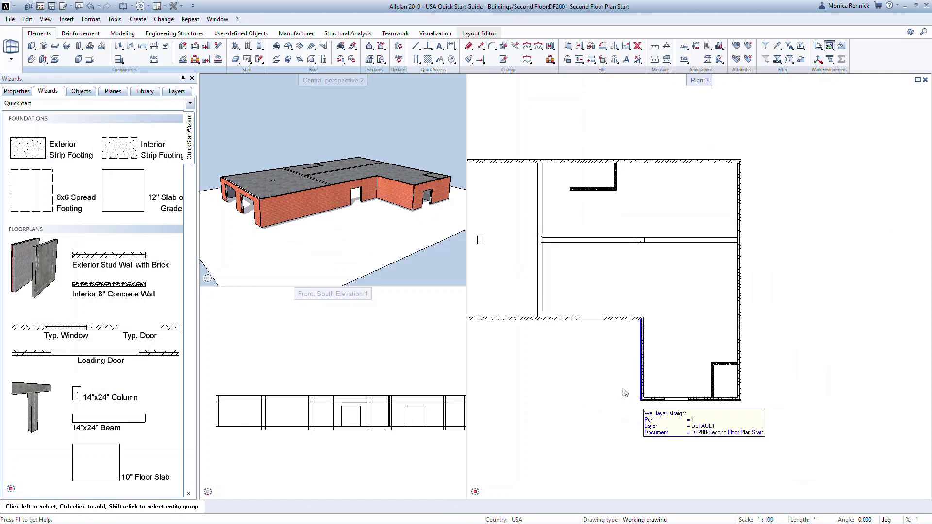
pyautogui.moveTo(611, 377); pyautogui.dragTo(673, 376, button='middle')
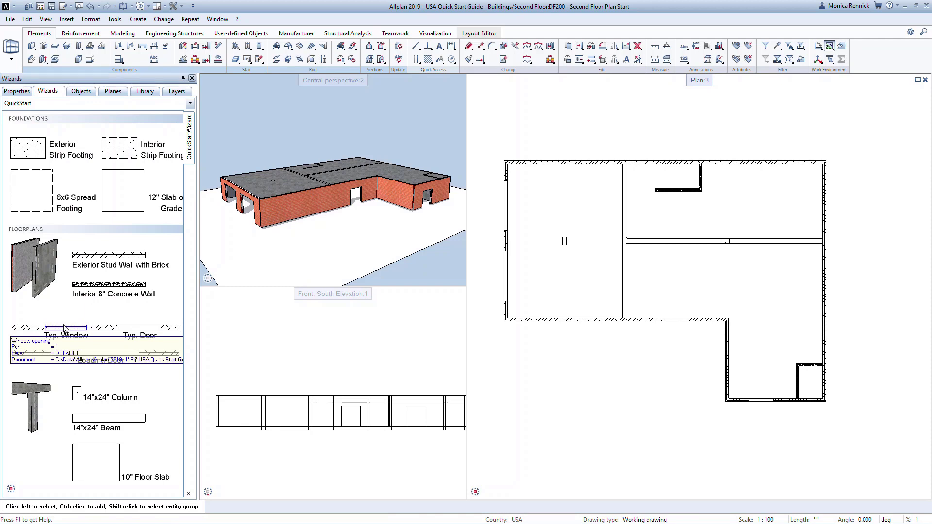
# Place a typical window with its smart symbol in the long south exterior wall, anchored at its left end and offset from the southwest corner
pyautogui.click(65, 328)
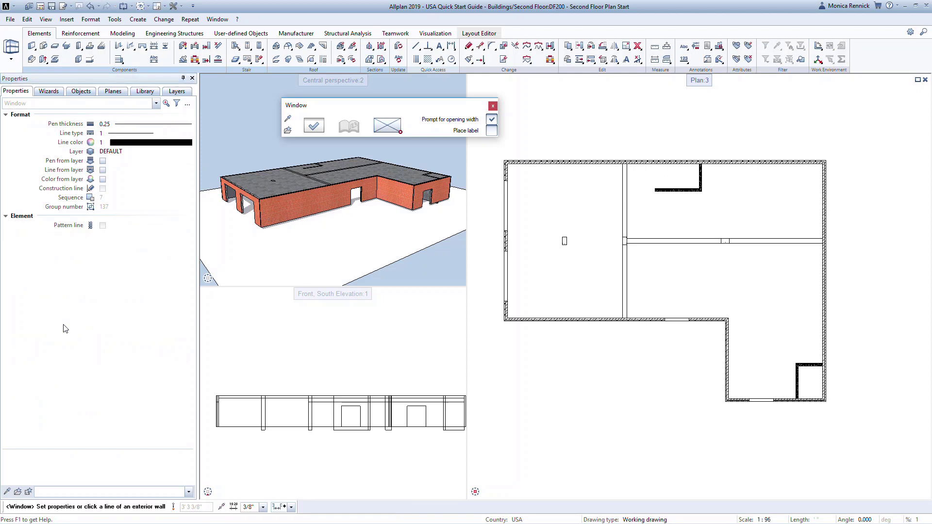
pyautogui.click(377, 134)
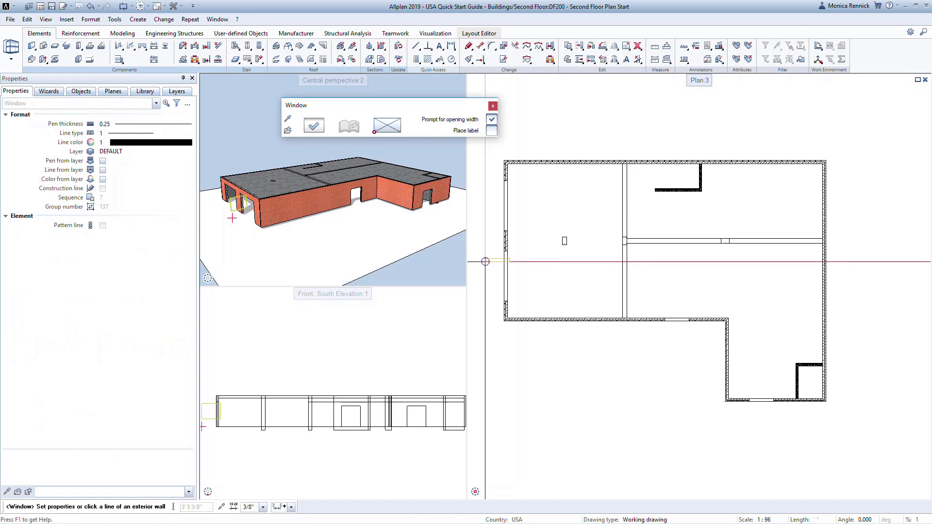
pyautogui.scroll(3, 524, 306)
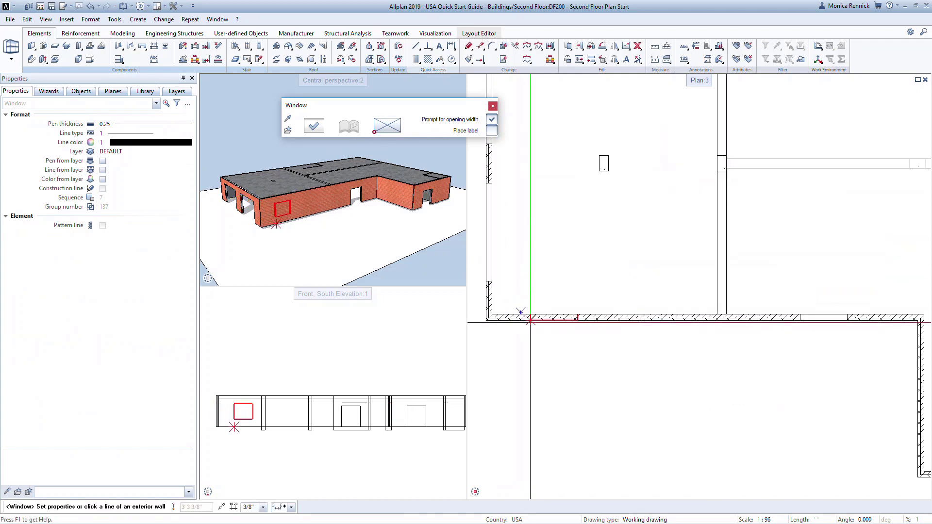
pyautogui.click(523, 311)
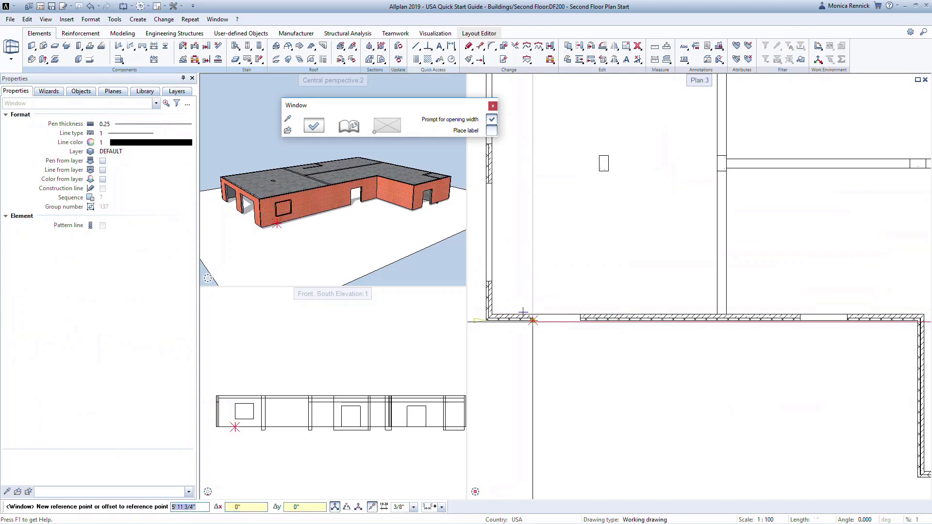
pyautogui.scroll(5, 558, 330)
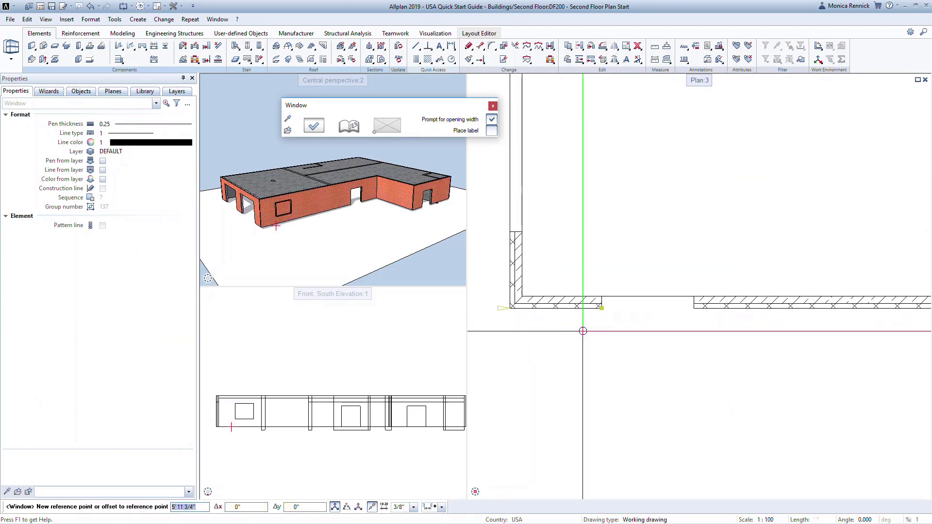
pyautogui.click(584, 332)
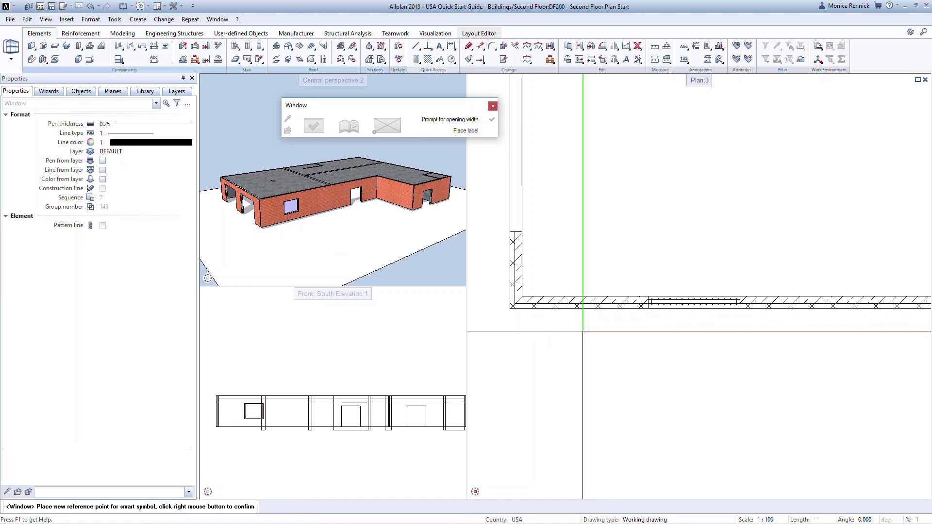
pyautogui.rightClick(582, 331)
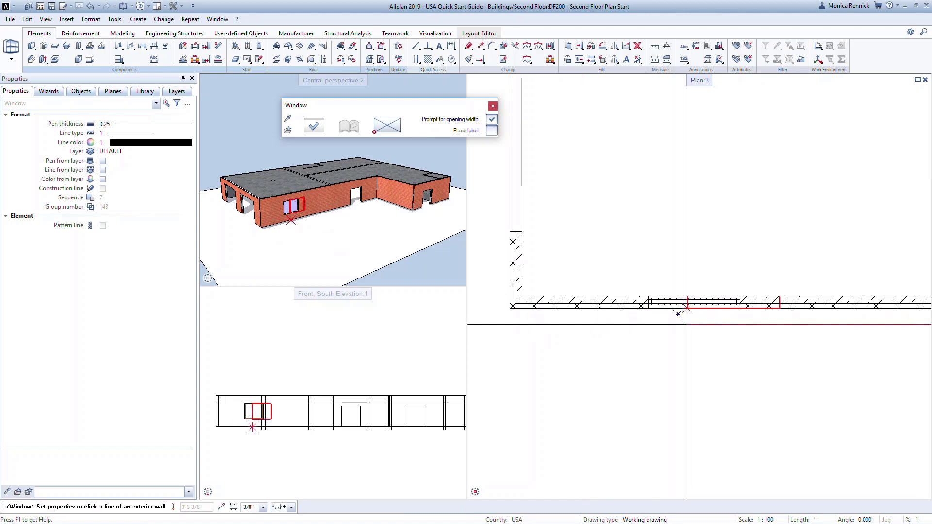
pyautogui.scroll(-2, 631, 311)
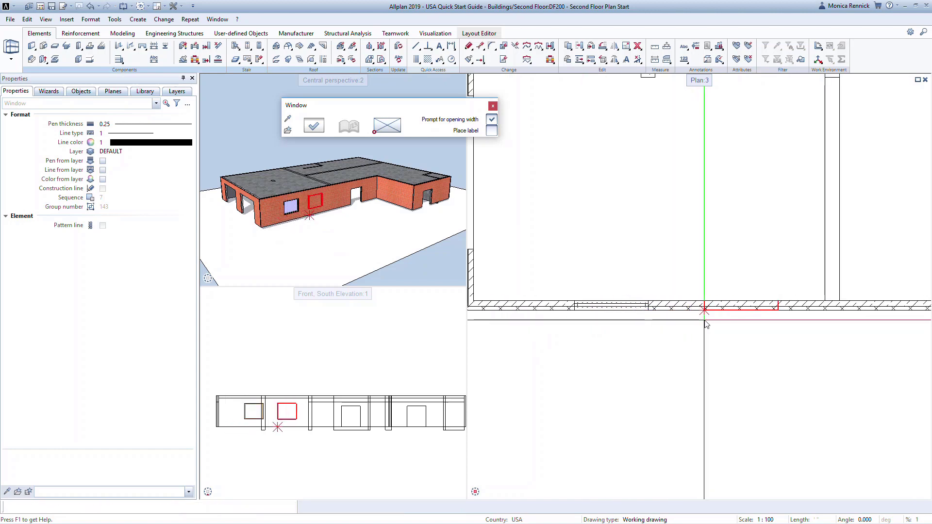
# Place a second typical window 6' wide in the long south exterior wall, 6' from the first window, accepting its smart symbol
pyautogui.click(703, 310)
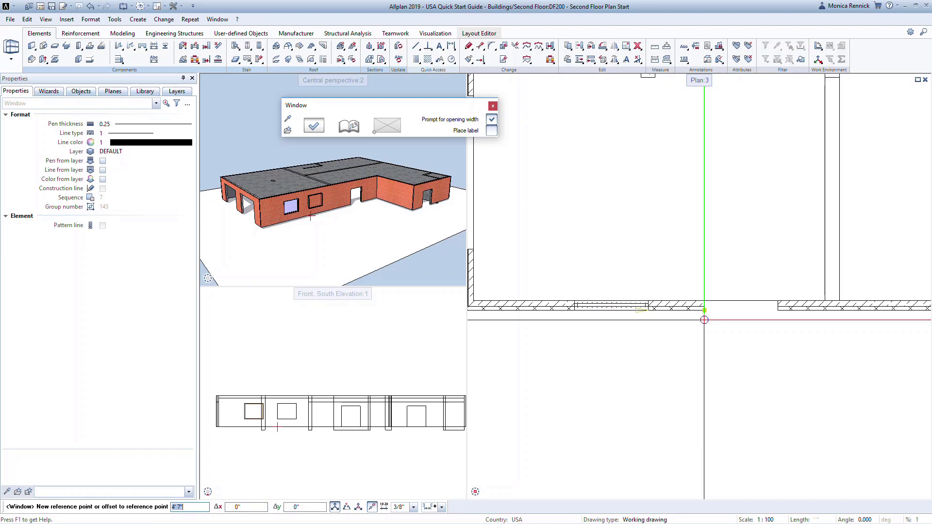
pyautogui.press('Return')
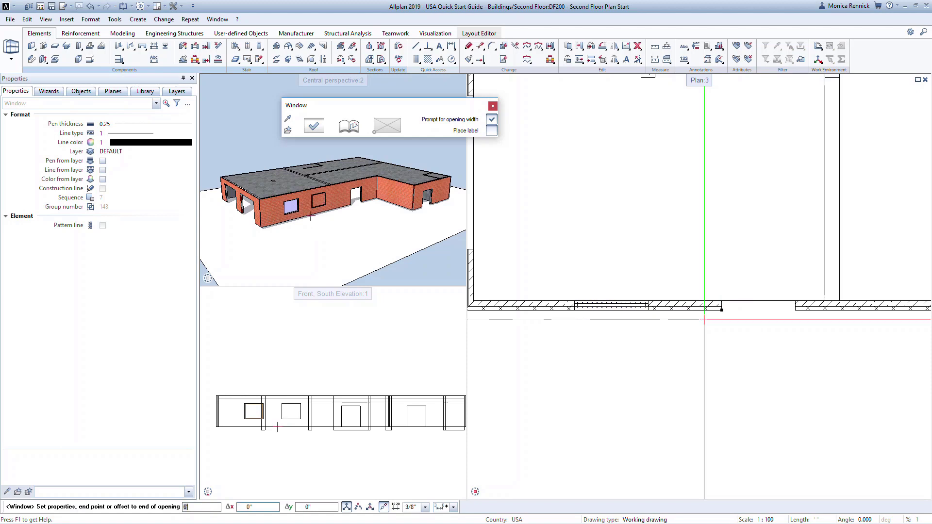
pyautogui.press('Return')
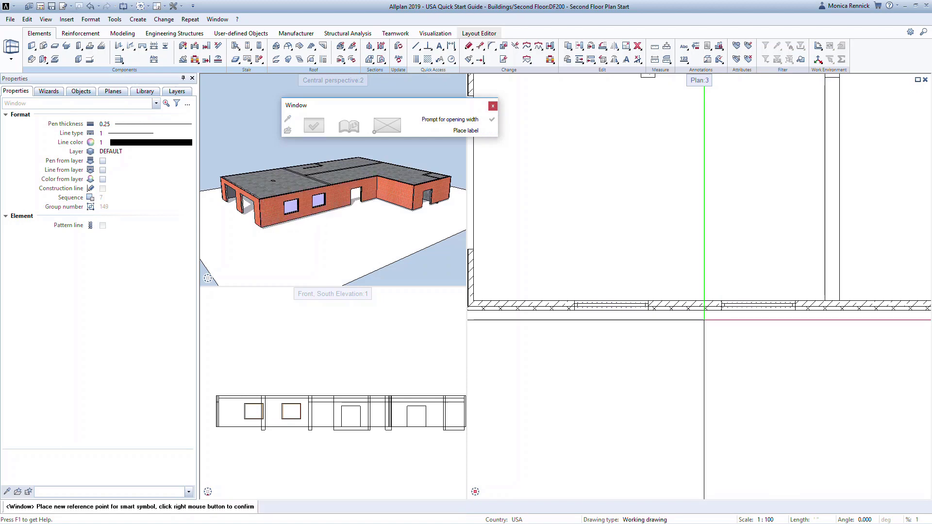
pyautogui.rightClick(704, 319)
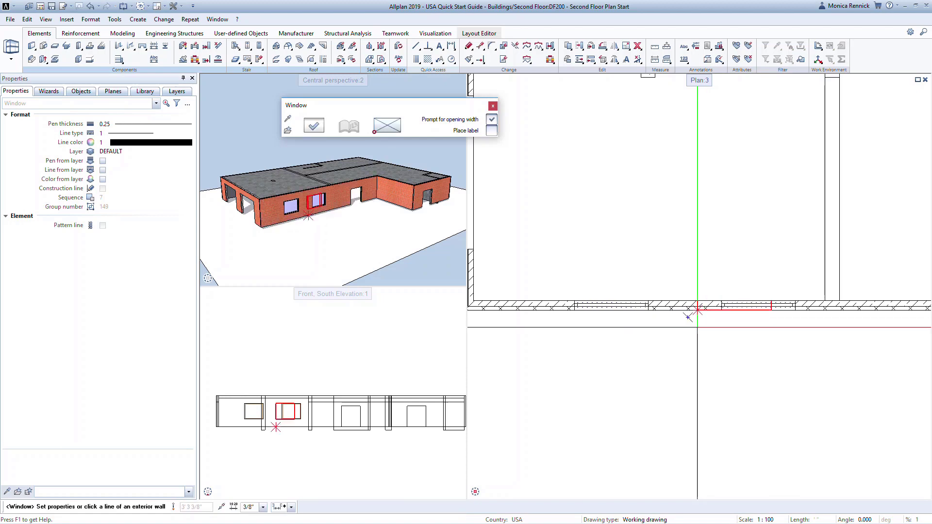
# Place a third typical window 6' wide with its smart symbol in the projecting wing's west wall, and end the Window tool
pyautogui.moveTo(688, 317)
pyautogui.mouseDown(button='middle')
pyautogui.moveTo(759, 348)
pyautogui.moveTo(643, 329)
pyautogui.moveTo(601, 337)
pyautogui.moveTo(666, 341)
pyautogui.moveTo(644, 337)
pyautogui.mouseUp(button='middle')
pyautogui.scroll(-2, 593, 333)
pyautogui.click(692, 339)
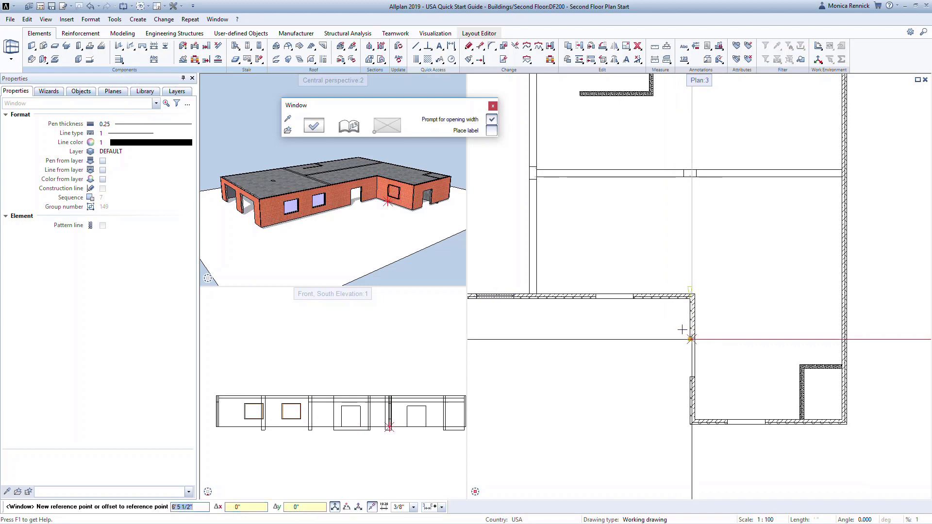
pyautogui.press('Return')
pyautogui.write('6')
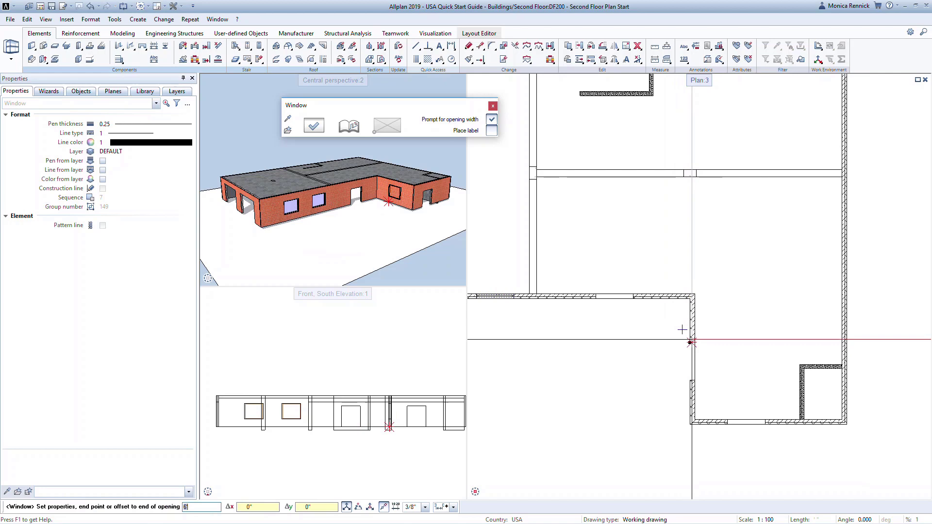
pyautogui.press('Return')
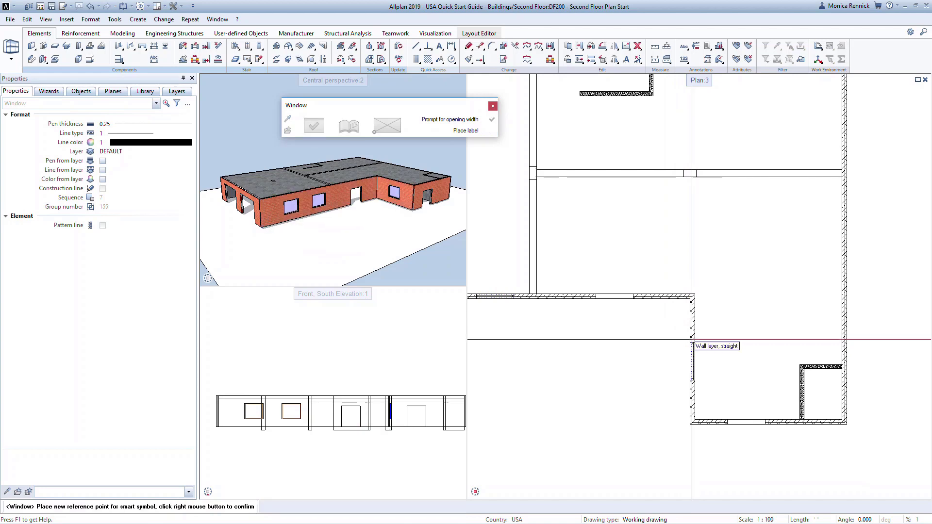
pyautogui.rightClick(691, 340)
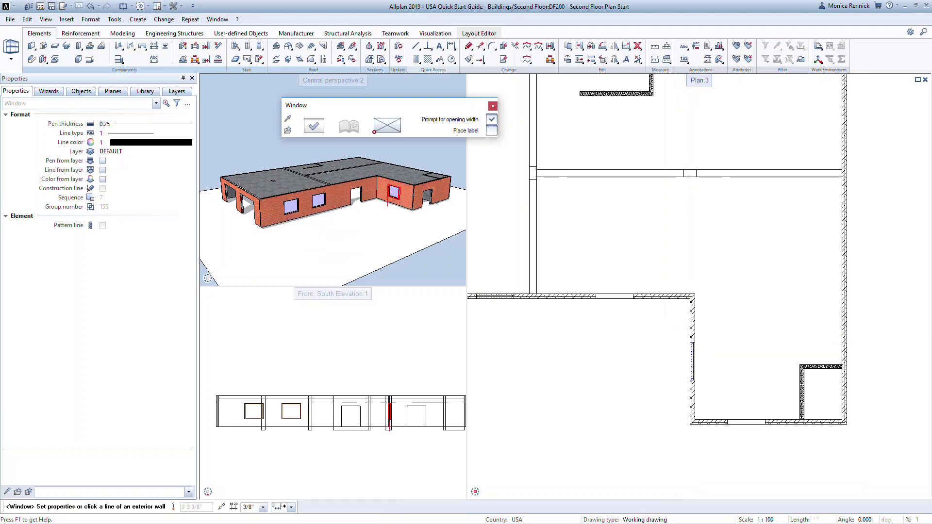
pyautogui.press('Escape')
# Activate the Imports structural level alongside the second floor so the grid lines are loaded into the plan
pyautogui.scroll(-4, 674, 340)
pyautogui.scroll(2, 651, 338)
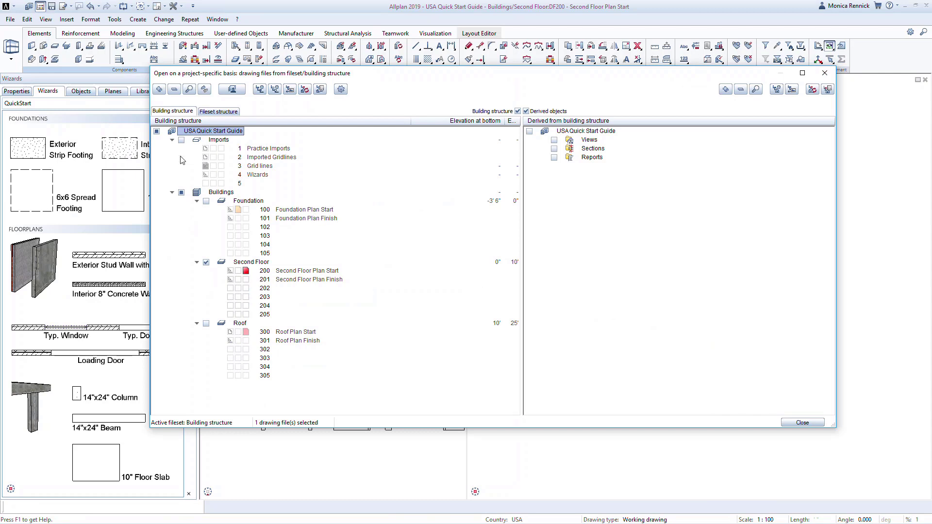
pyautogui.click(181, 141)
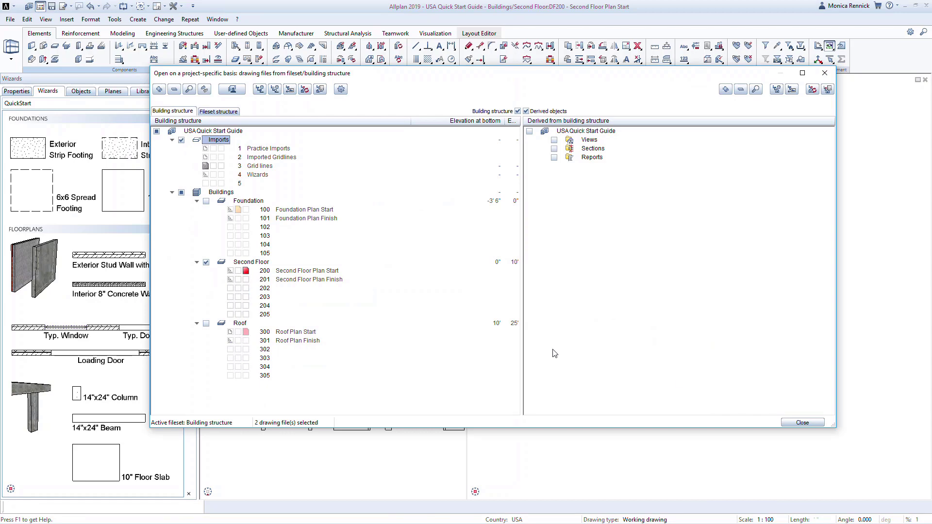
pyautogui.click(801, 422)
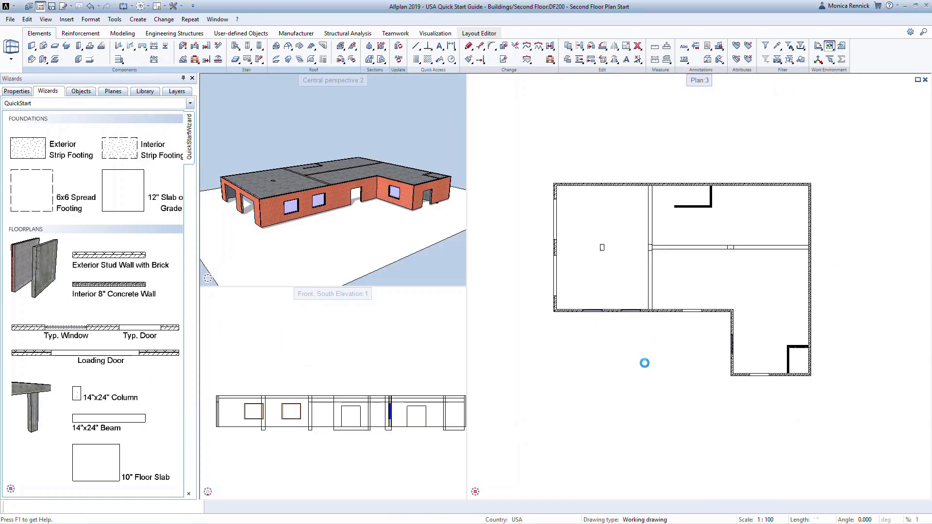
# Cut slab openings by area detection inside the concrete-walled shafts at grids 3.2–3.8/C.6–D and 4.7–5/A–A.5, and end the tool
pyautogui.click(55, 61)
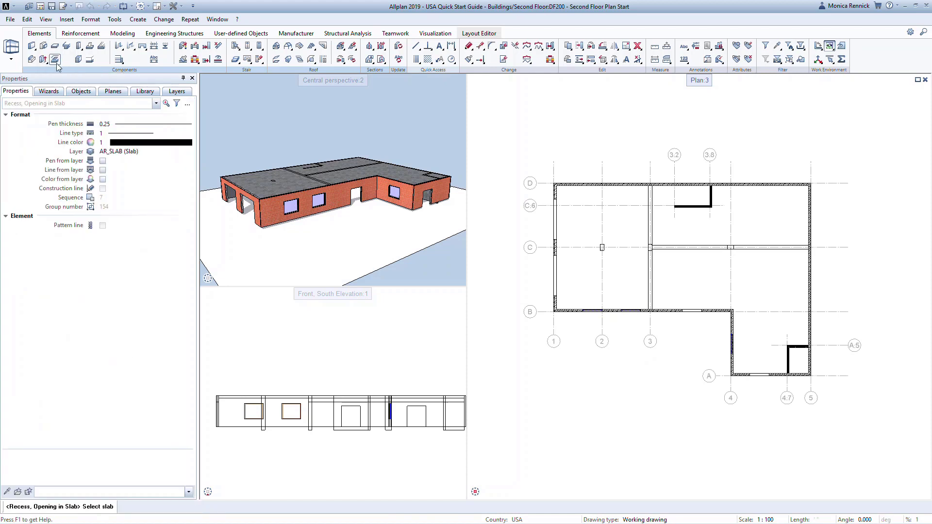
pyautogui.click(701, 239)
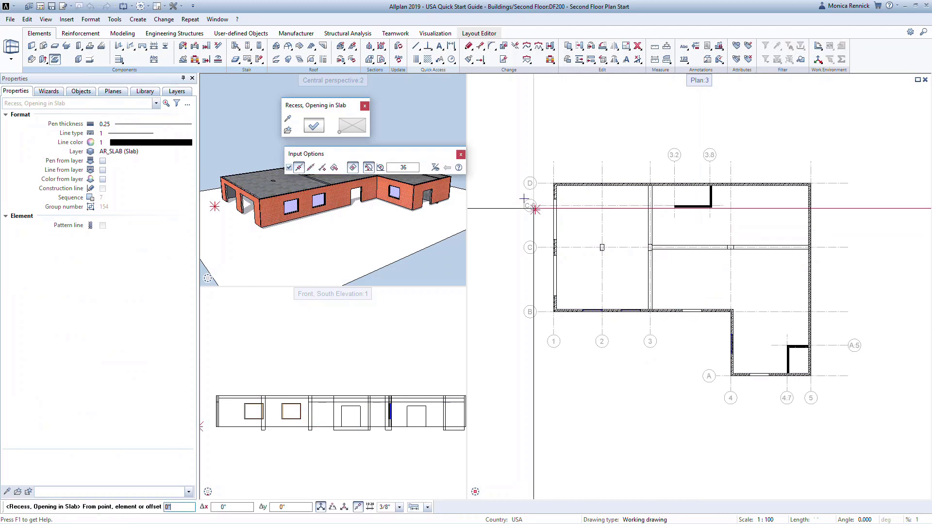
pyautogui.click(353, 168)
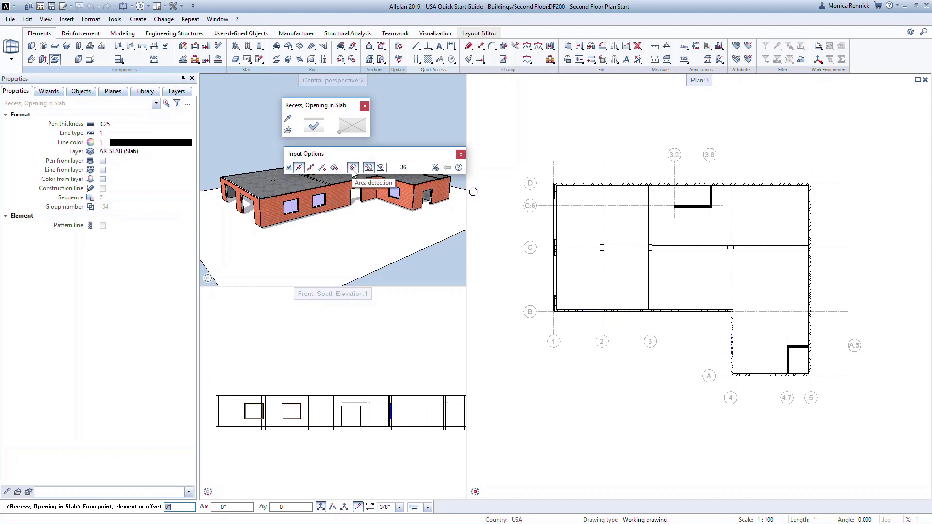
pyautogui.click(690, 199)
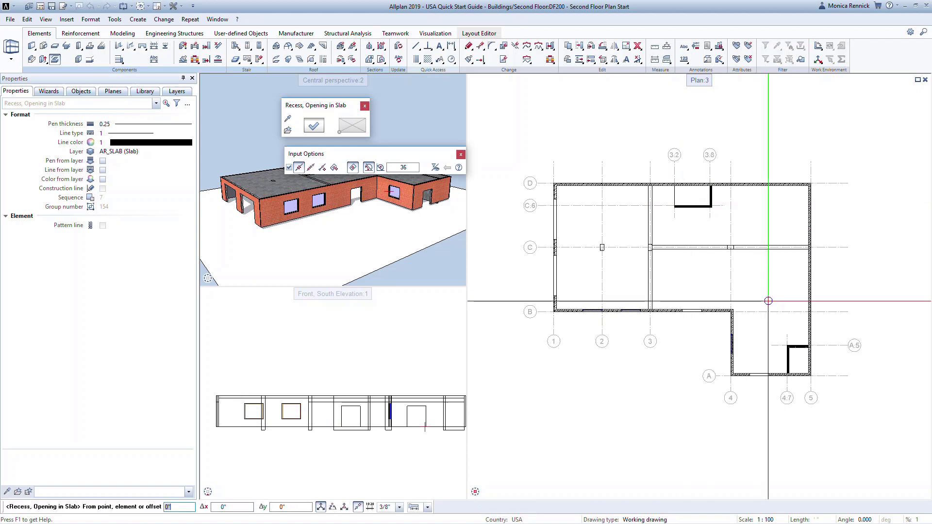
pyautogui.click(800, 359)
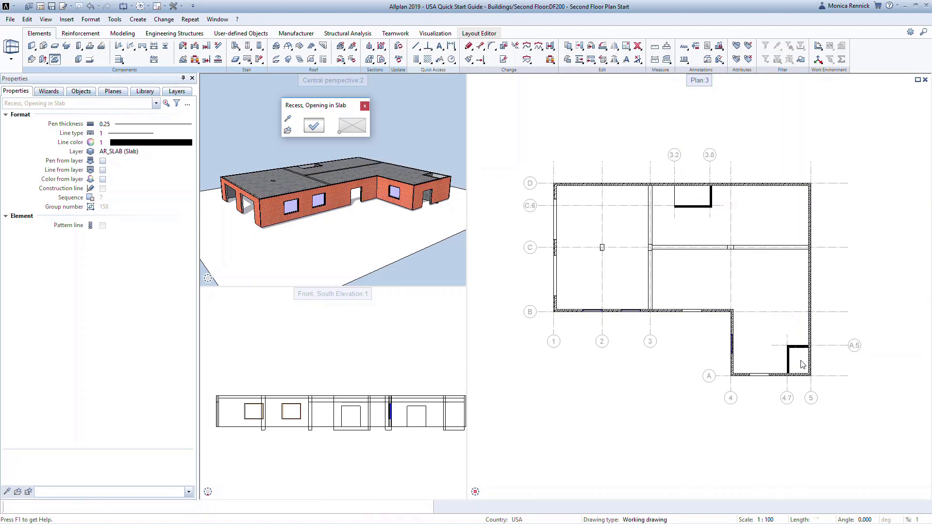
pyautogui.press('Escape')
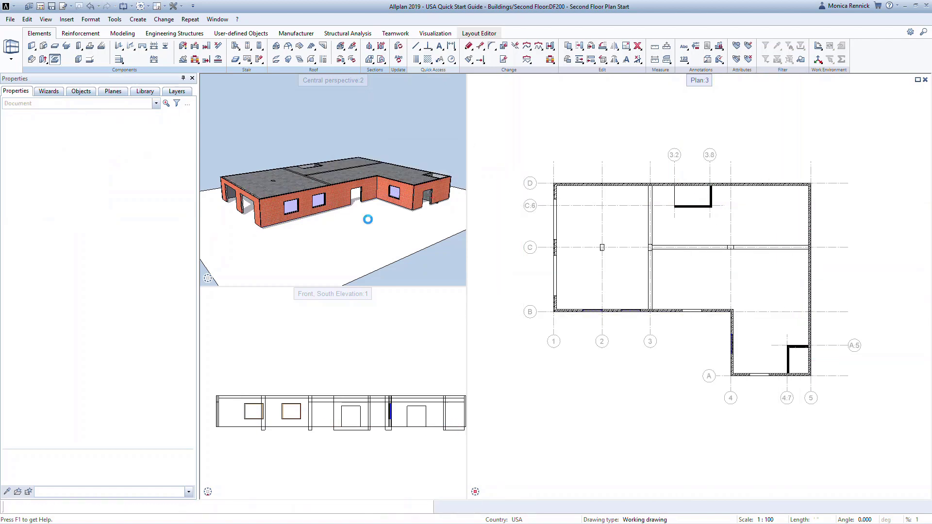
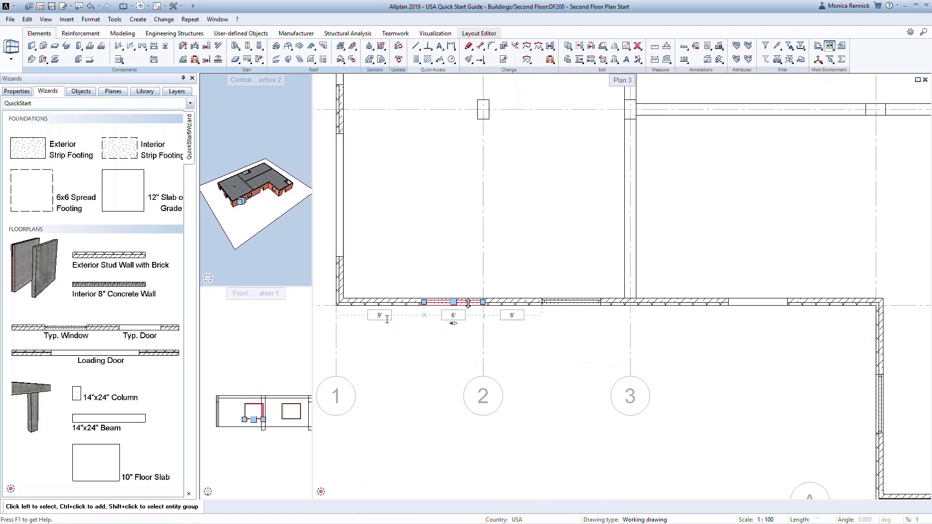
# Set the first south wall window's distance from the southwest corner to 5' and its width to 8'
pyautogui.click(387, 319)
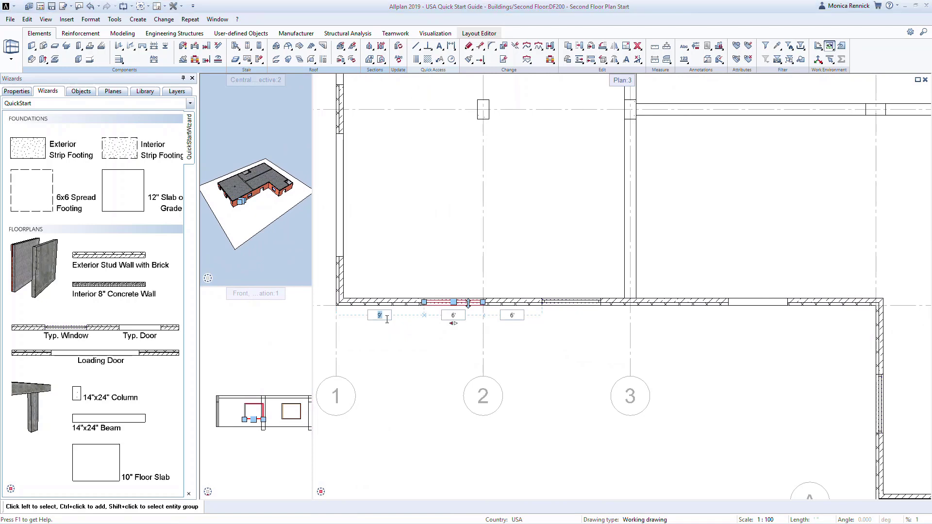
pyautogui.write('5')
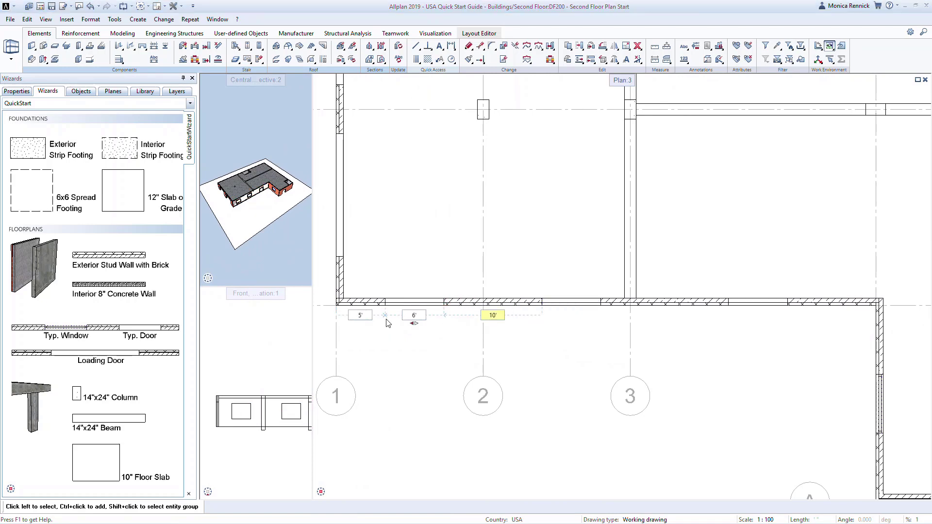
pyautogui.press('Return')
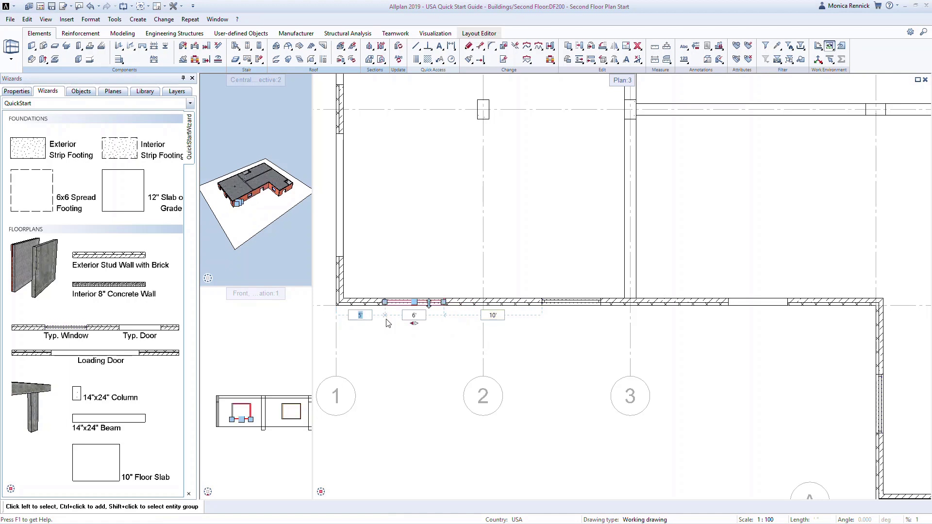
pyautogui.click(416, 315)
pyautogui.write('8')
pyautogui.press('Return')
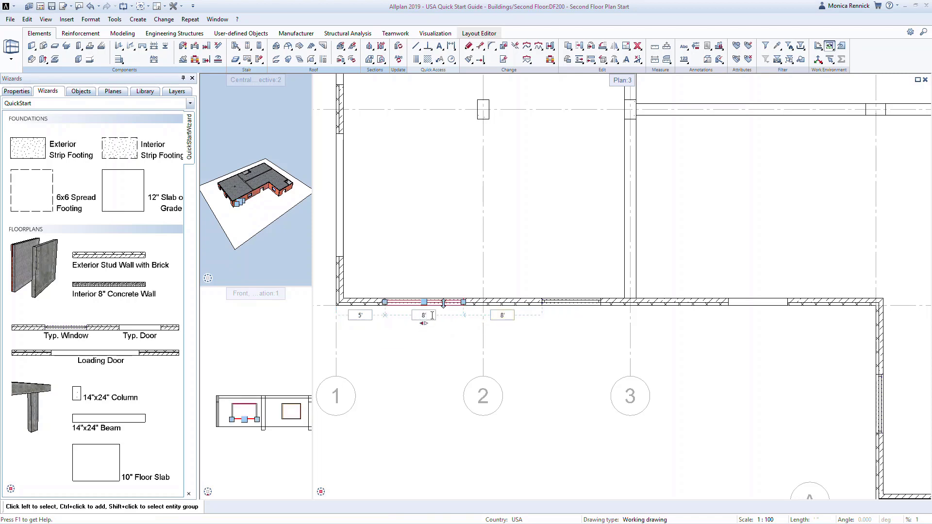
# Widen the window to 9' toward the southwest corner and set its distance to the neighbouring window to 2'
pyautogui.write('9')
pyautogui.press('Return')
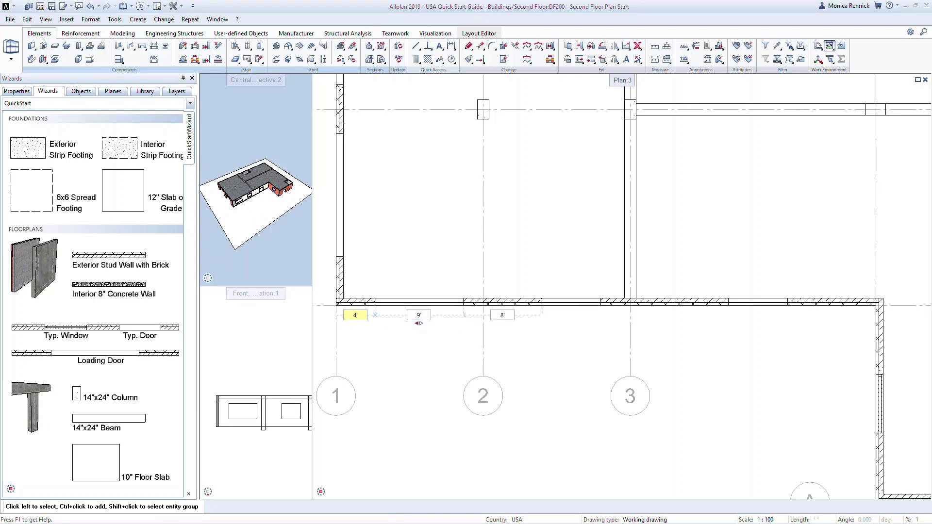
pyautogui.click(504, 315)
pyautogui.write('2')
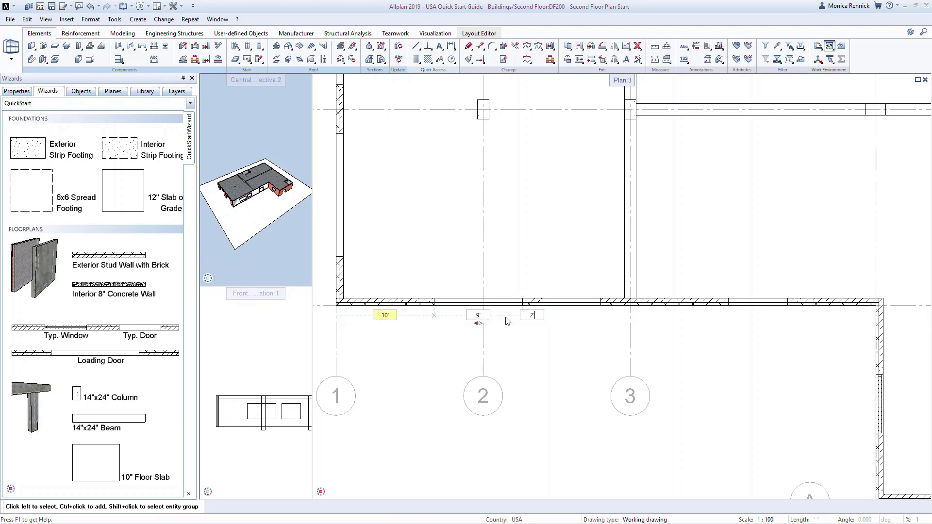
pyautogui.click(506, 317)
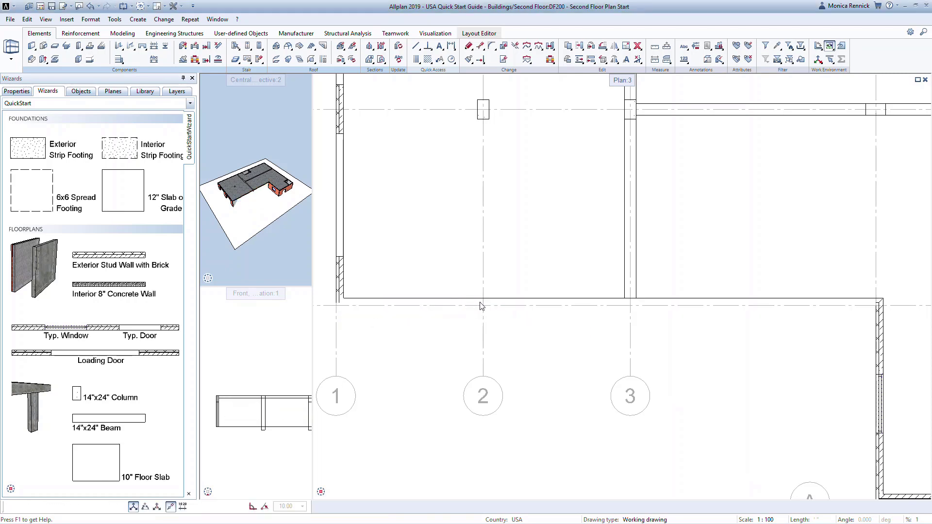
# Stretch and shift the window freehand along the south wall by its handles, making it about 12' wide
pyautogui.press('Escape')
pyautogui.click(437, 307)
pyautogui.click(434, 303)
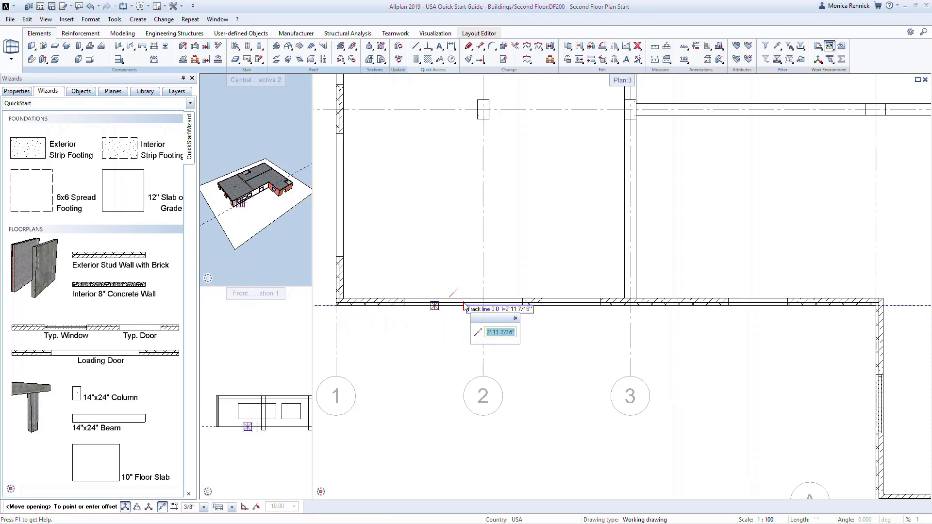
pyautogui.click(450, 310)
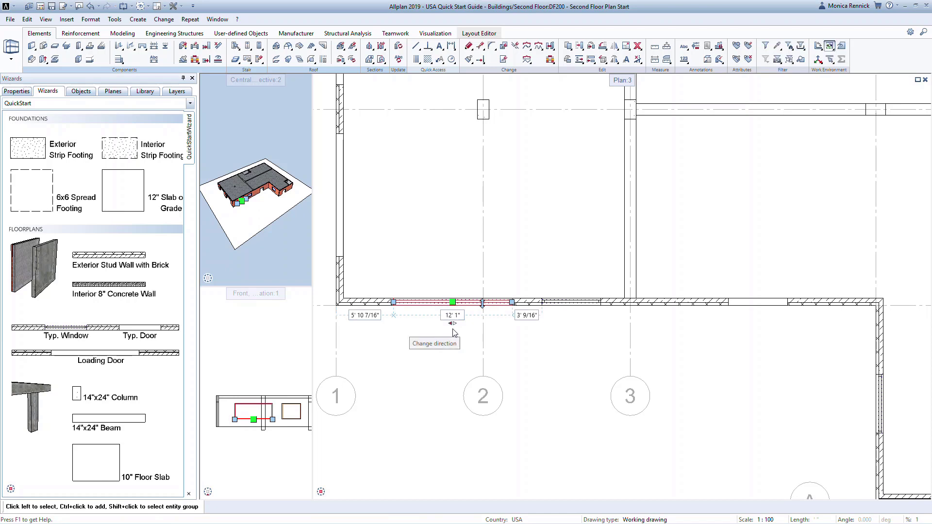
# Set the window 9' from the southwest corner, 6' wide and 6' from the neighbouring window, and deselect it
pyautogui.click(365, 315)
pyautogui.write("9'")
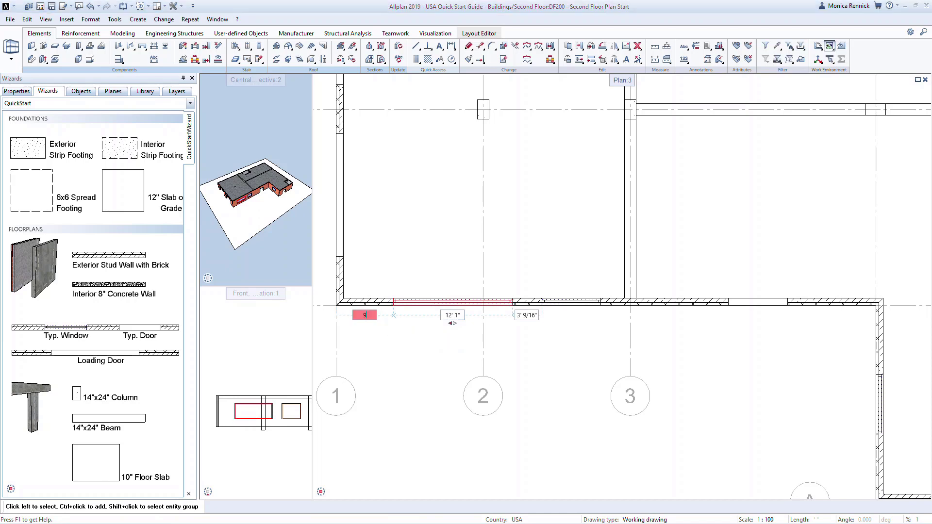
pyautogui.click(451, 315)
pyautogui.write("6'")
pyautogui.press('Return')
pyautogui.click(524, 315)
pyautogui.write("6'")
pyautogui.press('Return')
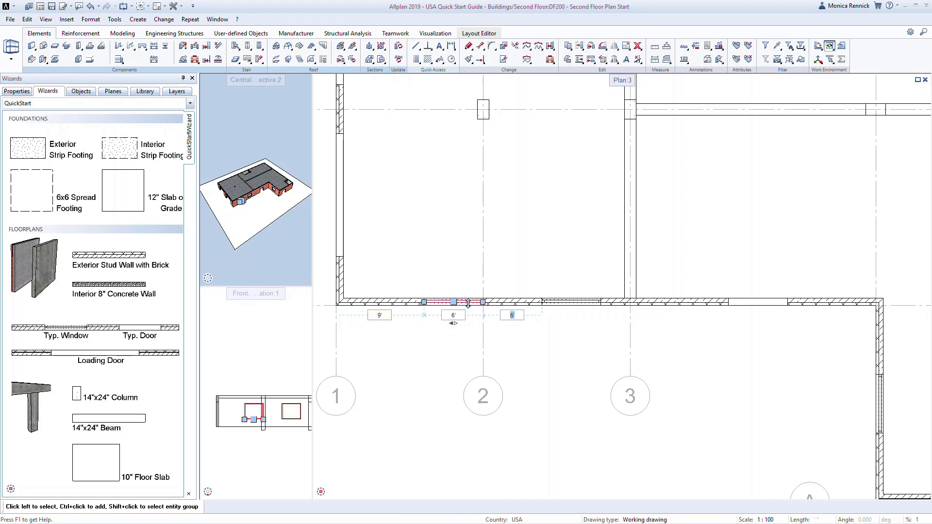
pyautogui.click(464, 353)
# Select the column at grid intersection 2/C and set its width to 2'
pyautogui.scroll(-3, 464, 353)
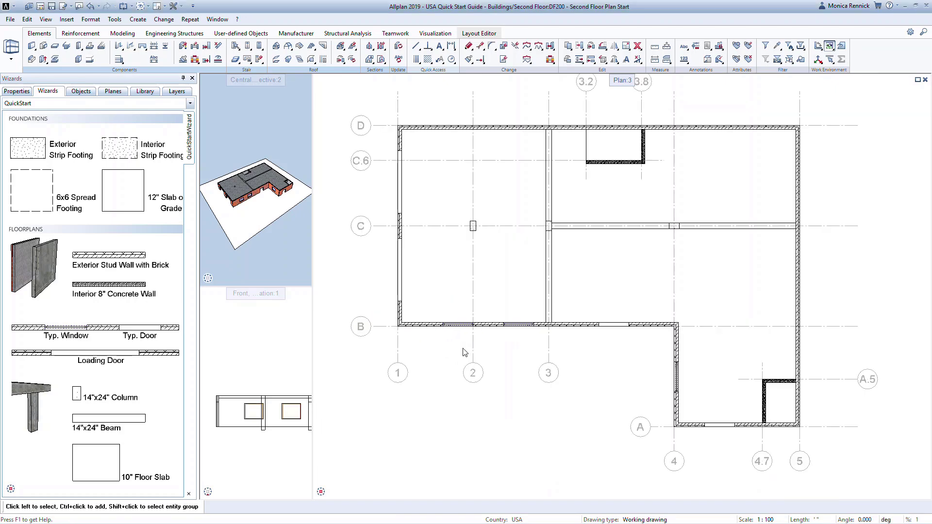
pyautogui.scroll(3, 471, 250)
pyautogui.click(481, 231)
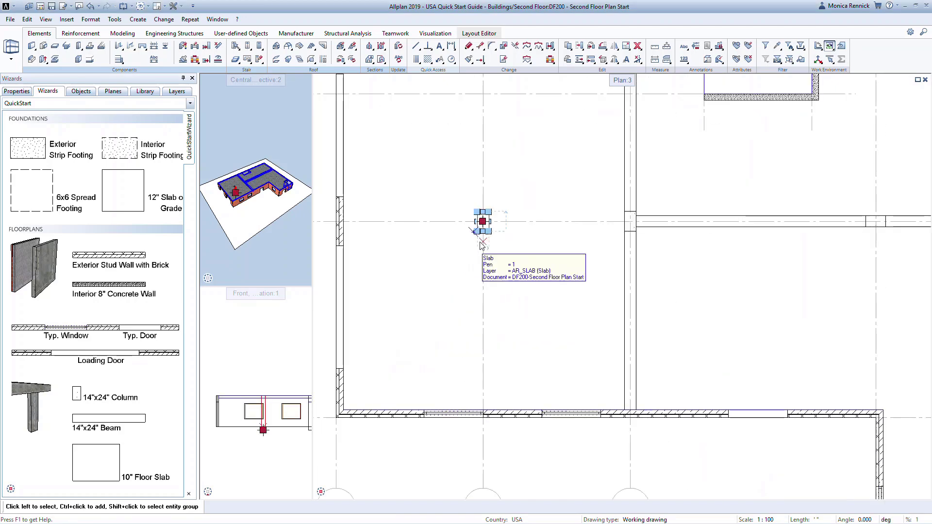
pyautogui.scroll(2, 470, 248)
pyautogui.scroll(2, 468, 248)
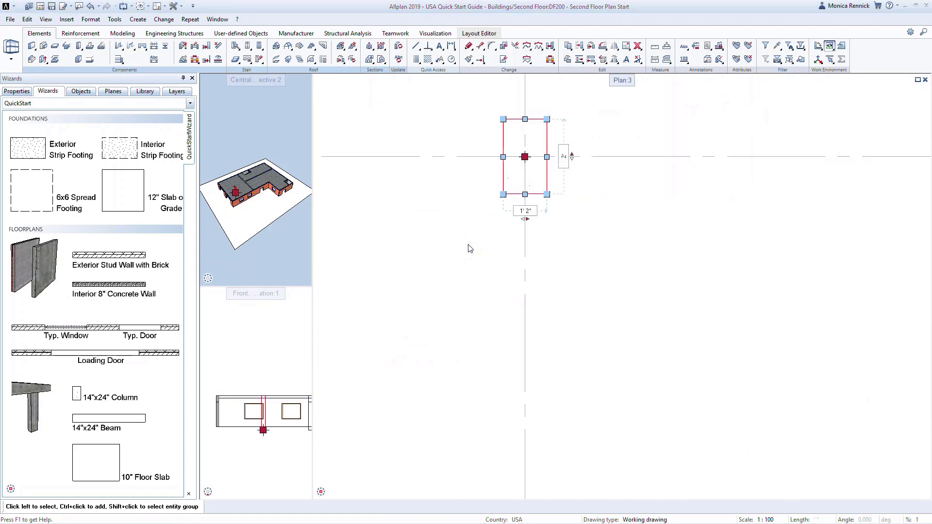
pyautogui.click(533, 212)
pyautogui.write('2')
pyautogui.press('Return')
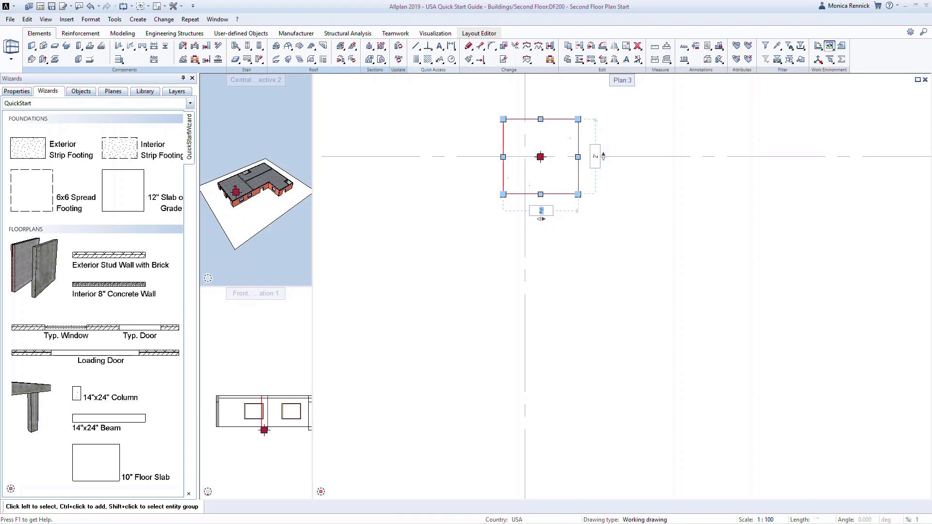
# Set the width of the column at grid intersection 2/C to 1' 2" and deselect it
pyautogui.write('1\'2"')
pyautogui.press('Return')
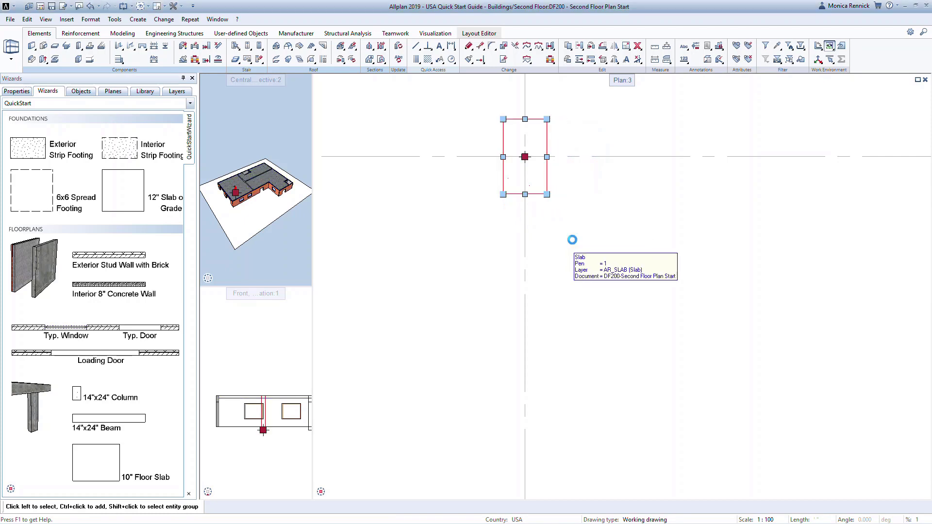
pyautogui.scroll(-3, 573, 239)
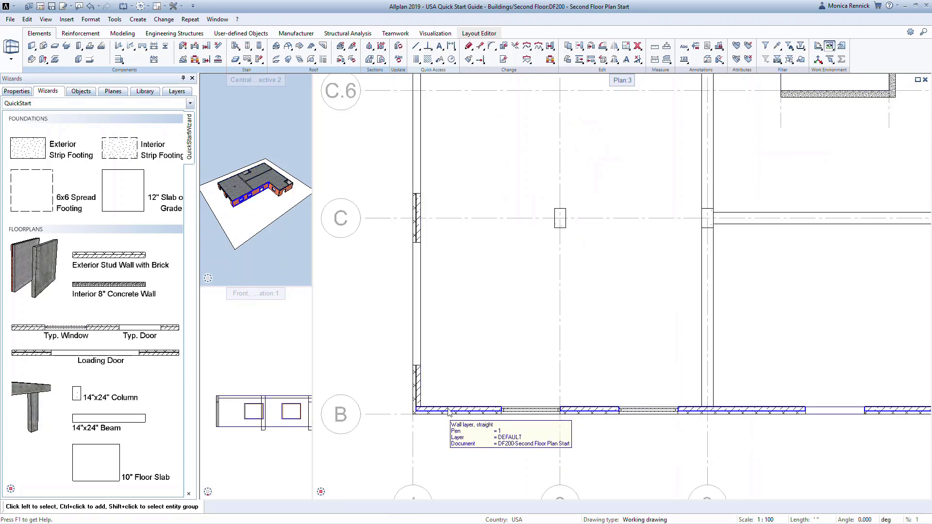
# Select the exterior wall along grid line B and set its length to 60'
pyautogui.click(447, 409)
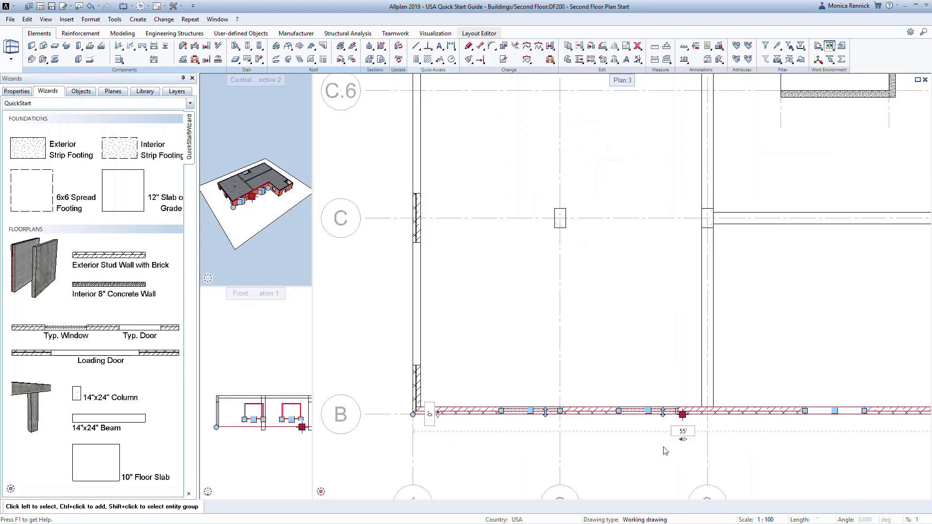
pyautogui.click(683, 431)
pyautogui.write('60')
pyautogui.press('Return')
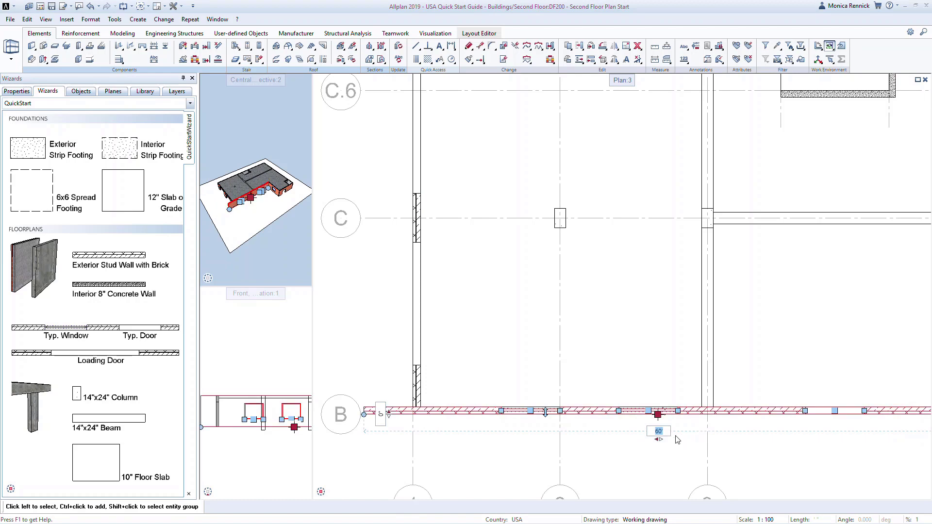
# Set the length of the wall along grid line B to 55' and deselect it
pyautogui.write('55')
pyautogui.press('Return')
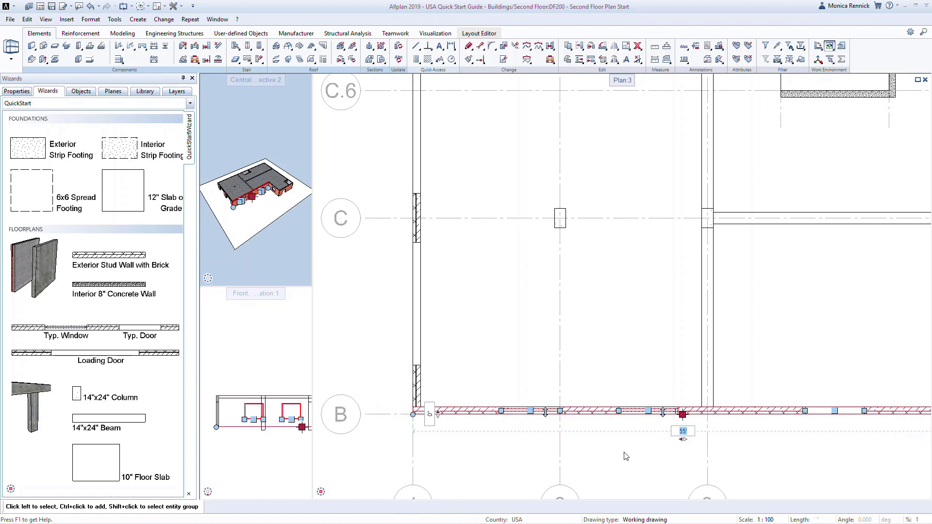
pyautogui.press('Escape')
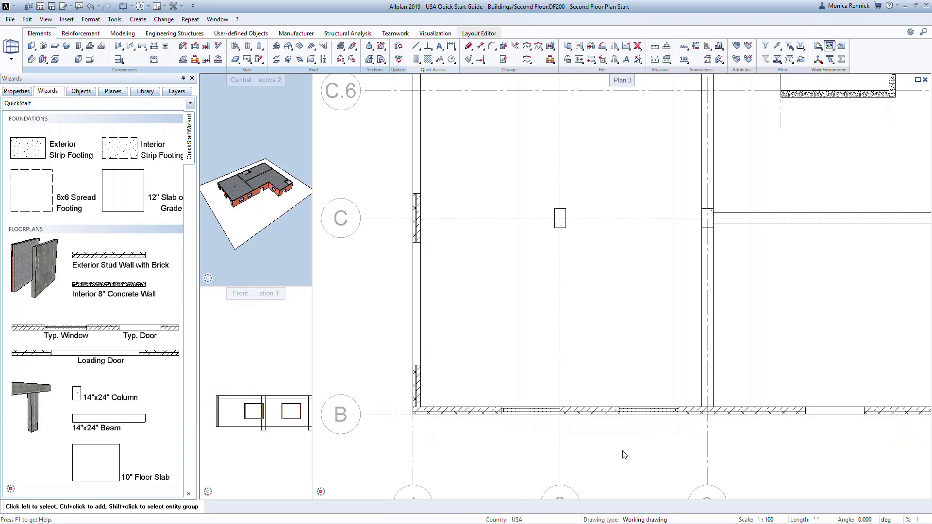
# Set the Second Floor height to 15' in the Floor Manager, moving the planes above up and retaining the height of the planes below
pyautogui.scroll(-4, 527, 443)
pyautogui.moveTo(527, 443); pyautogui.dragTo(516, 346, button='middle')
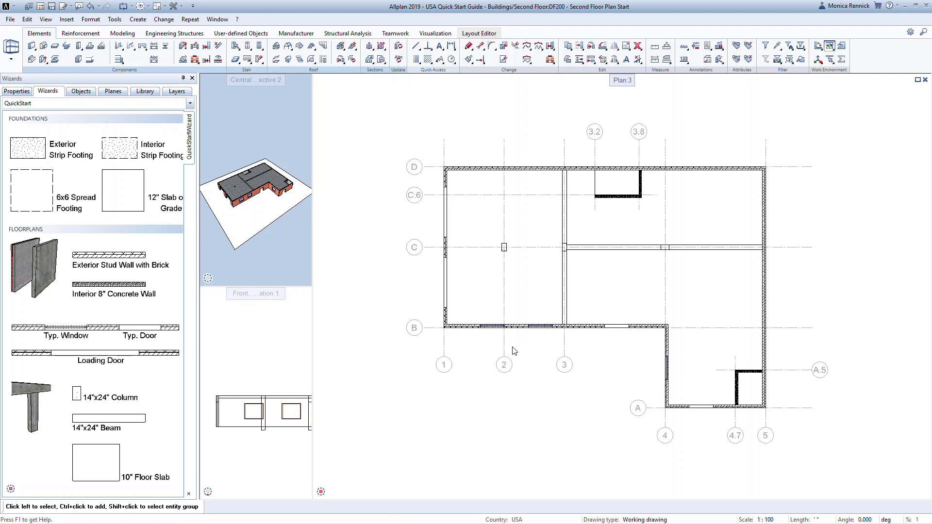
pyautogui.press('F2')
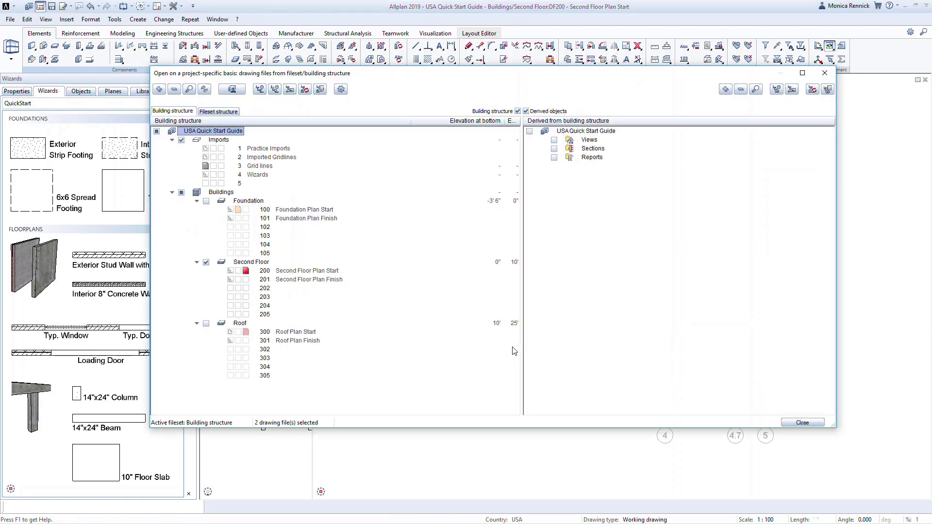
pyautogui.click(232, 90)
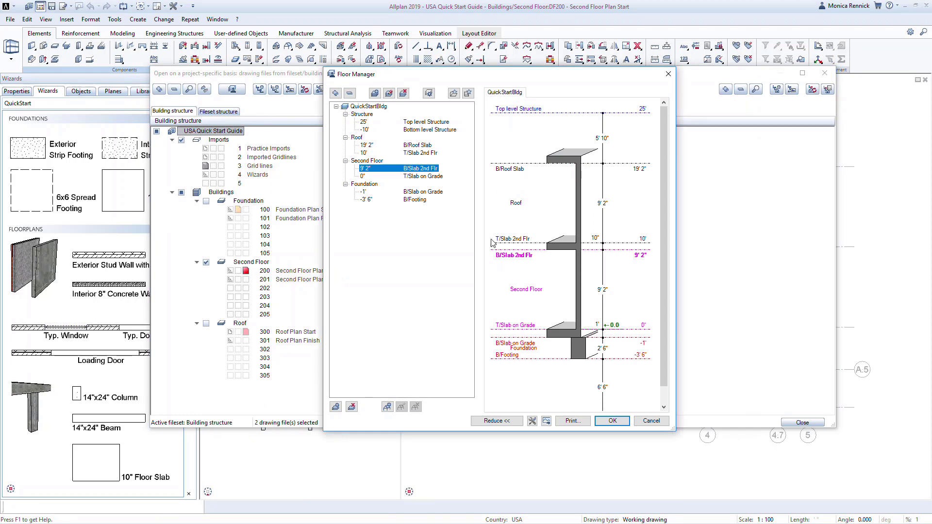
pyautogui.click(602, 290)
pyautogui.write('15')
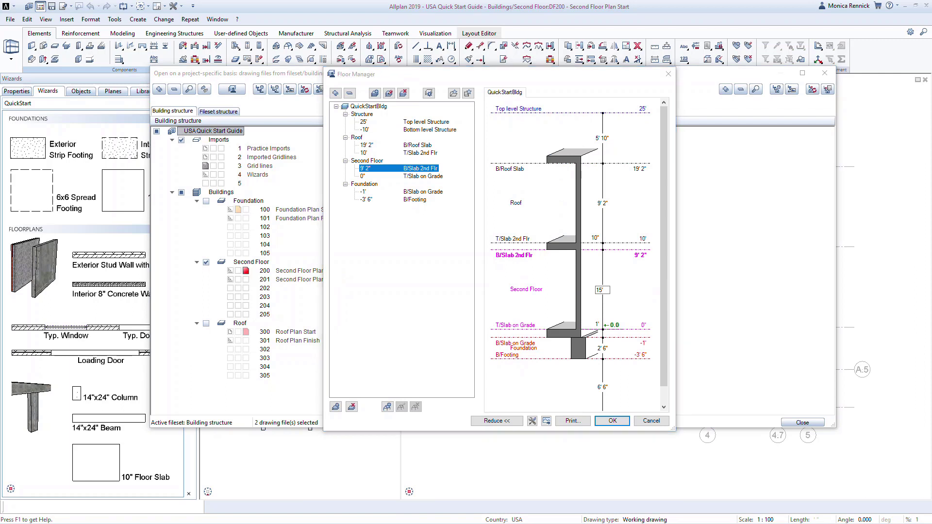
pyautogui.press('Return')
pyautogui.click(502, 275)
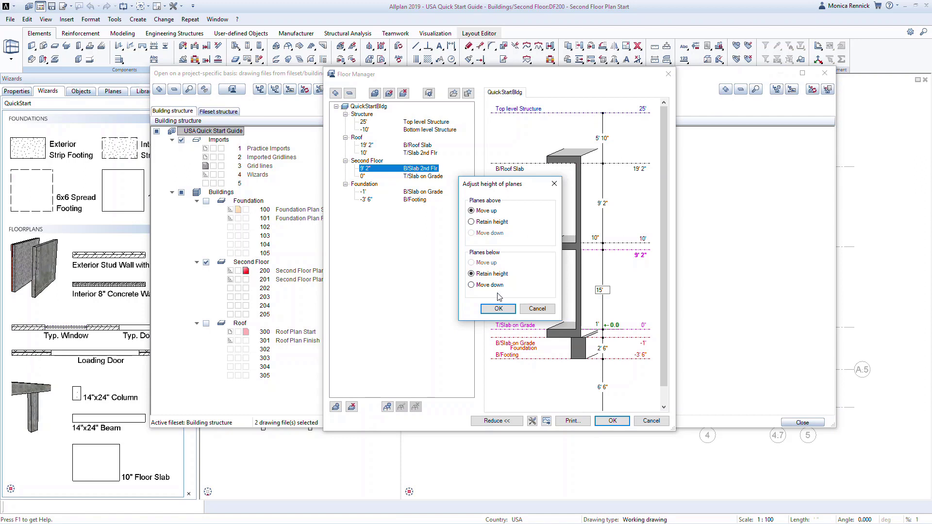
pyautogui.click(498, 309)
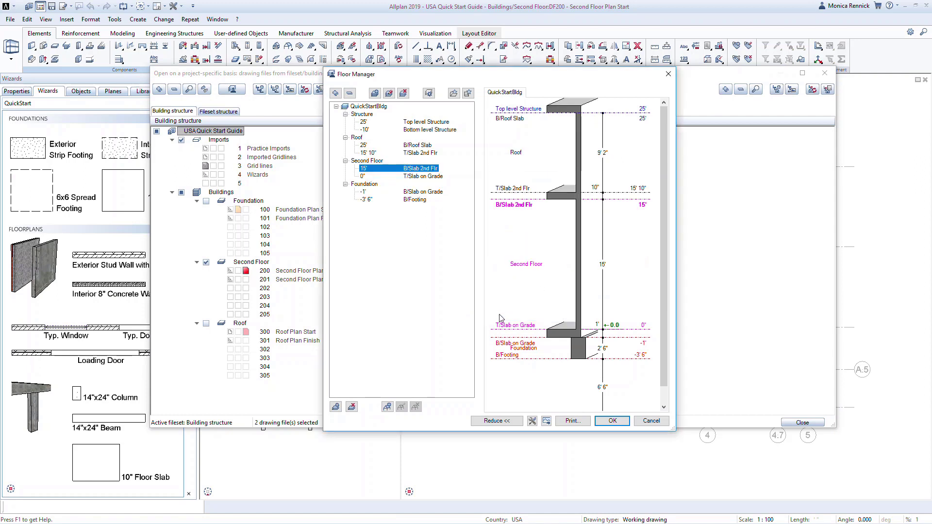
# Apply the changed floor heights without moving fixed-height elements, and widen the perspective view to examine the taller building
pyautogui.click(611, 420)
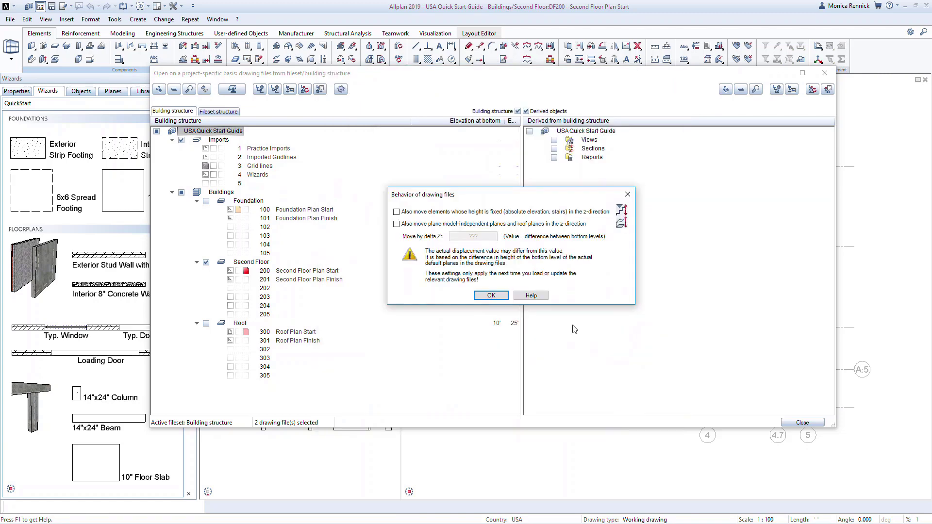
pyautogui.click(506, 297)
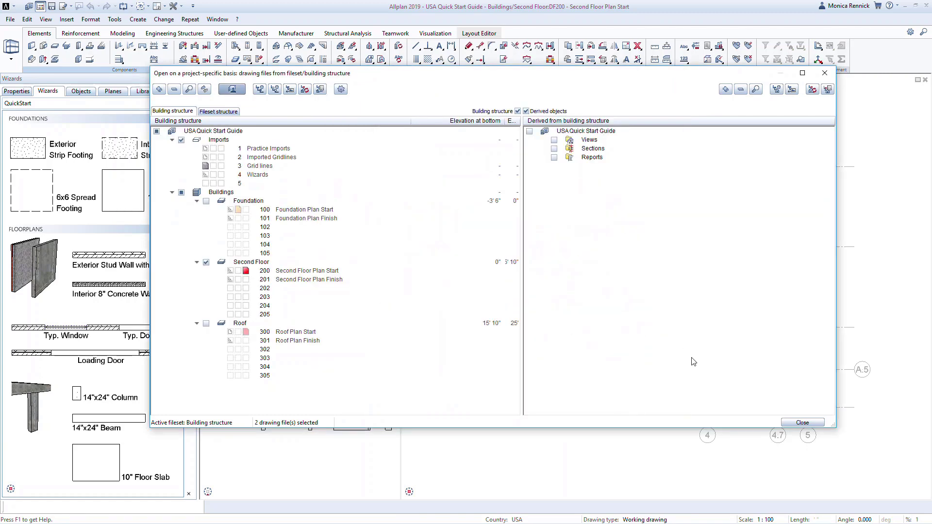
pyautogui.click(803, 422)
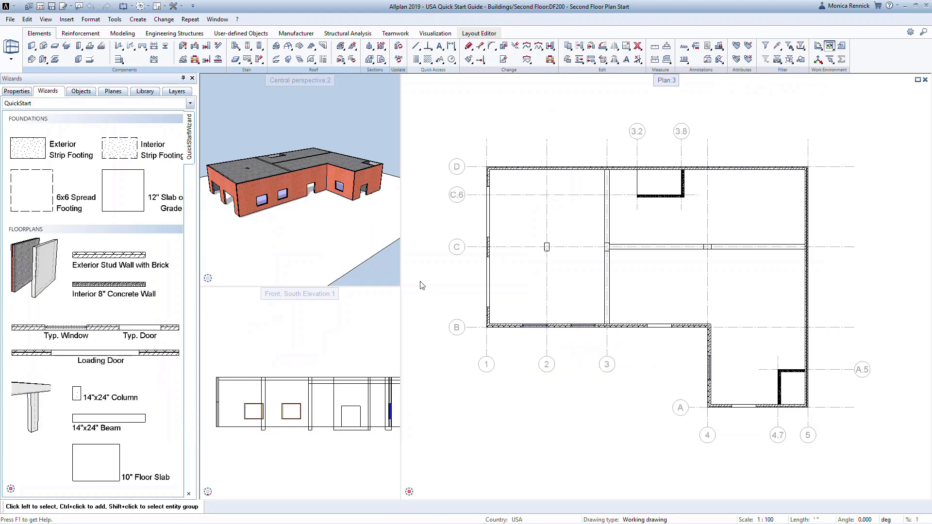
pyautogui.moveTo(400, 277); pyautogui.dragTo(607, 274)
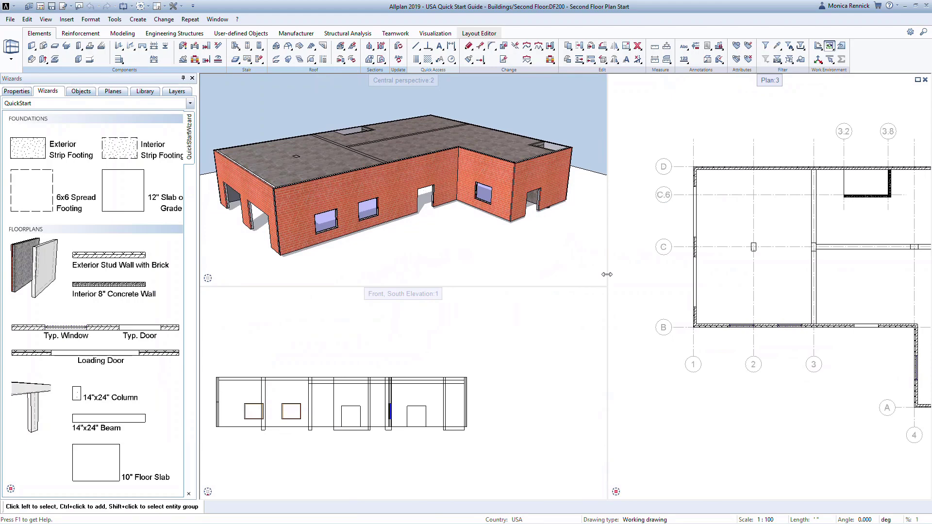
pyautogui.moveTo(607, 274); pyautogui.dragTo(466, 284)
# Set the Second Floor height to 9' 2" in the Floor Manager, moving the planes above down, retaining those below, and apply the change
pyautogui.press('F2')
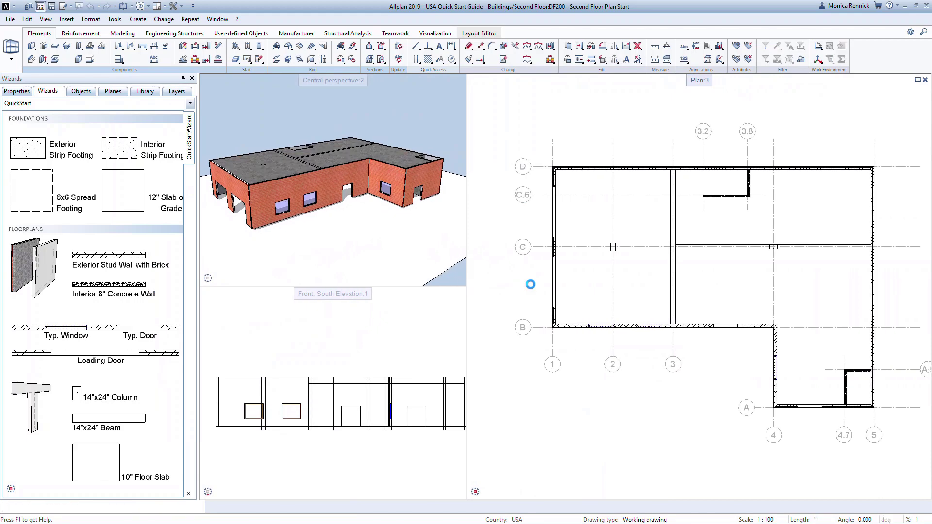
pyautogui.click(233, 91)
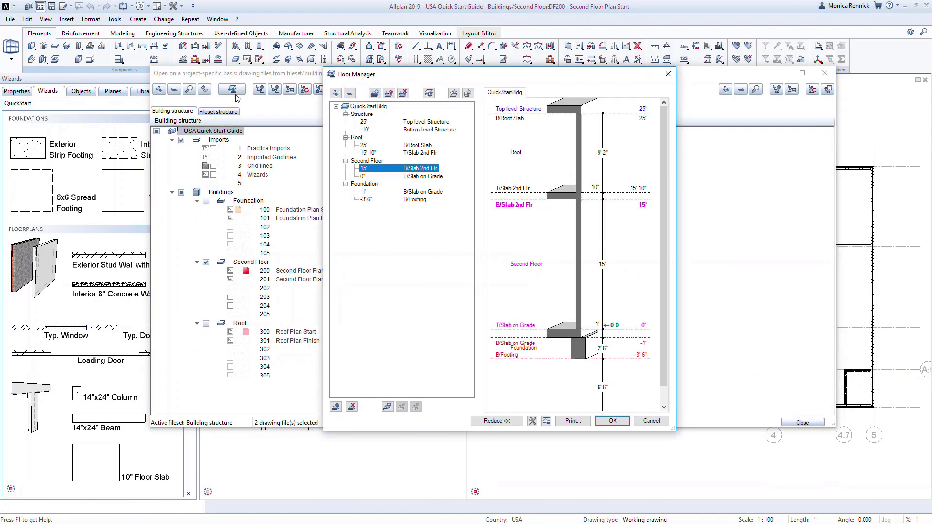
pyautogui.click(601, 265)
pyautogui.write('9\'2"')
pyautogui.press('Return')
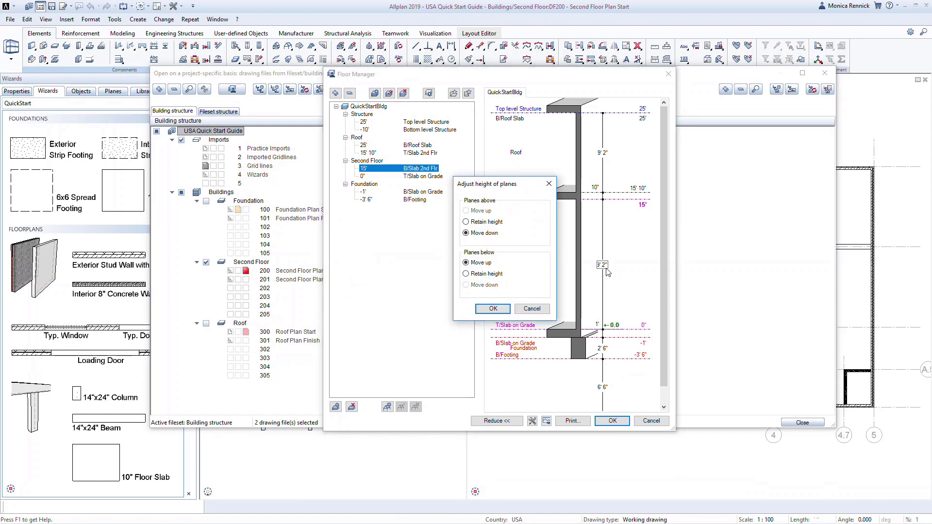
pyautogui.click(496, 275)
pyautogui.click(494, 309)
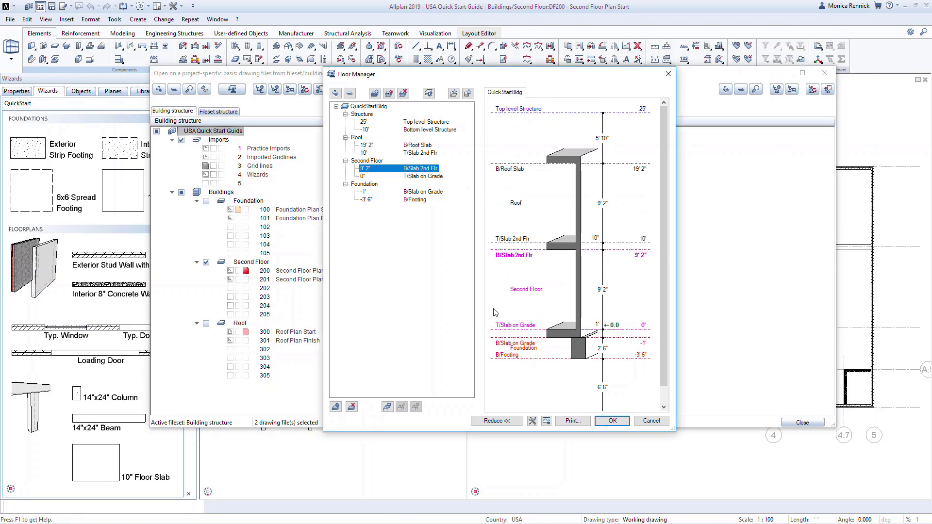
pyautogui.click(623, 423)
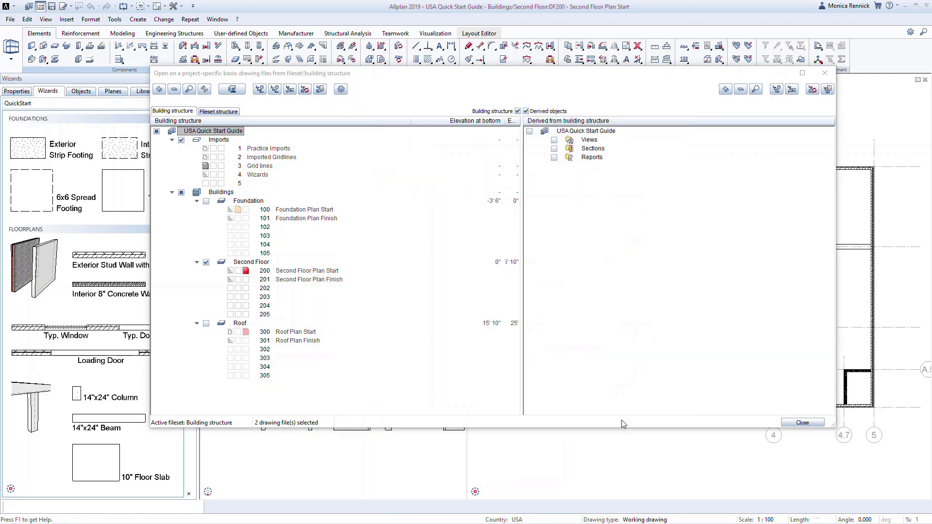
pyautogui.click(499, 291)
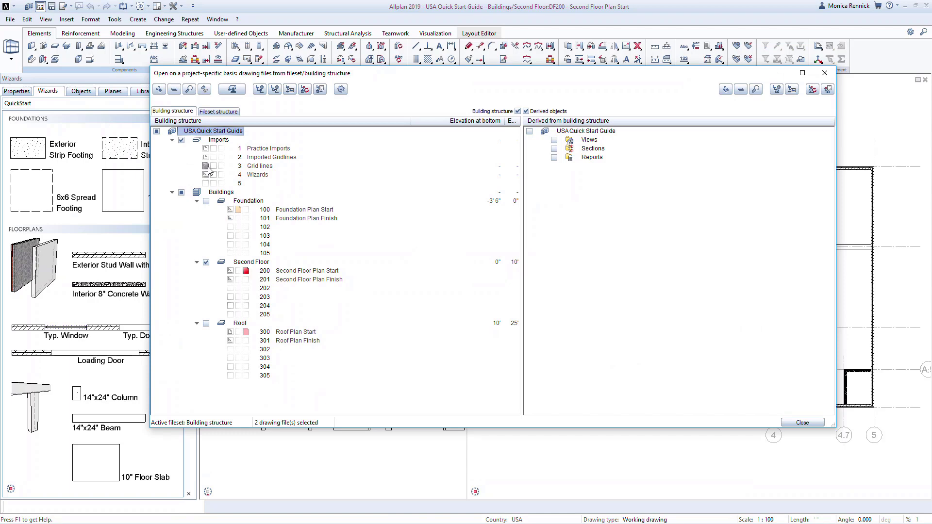
# Unload the Second Floor drawing files and load the Roof structural level with Roof Plan Start as the current drawing file
pyautogui.click(206, 263)
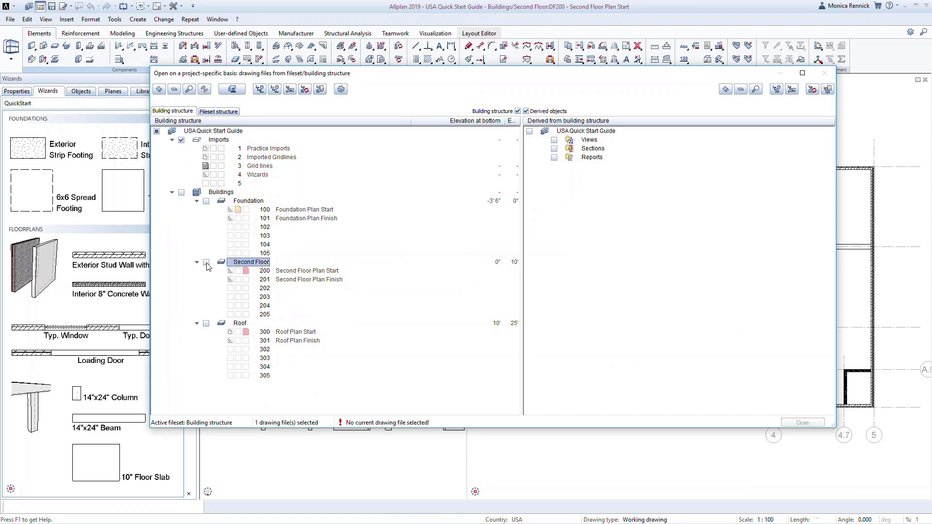
pyautogui.click(205, 324)
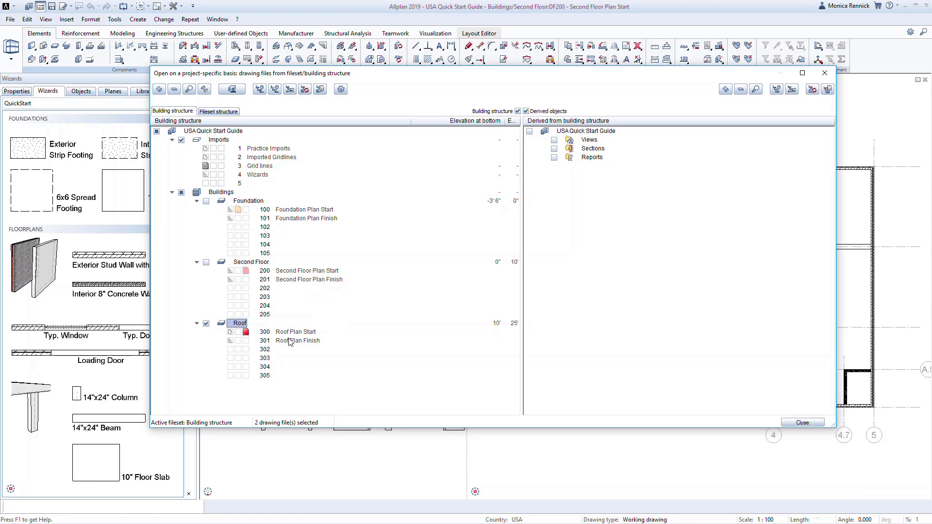
pyautogui.click(802, 422)
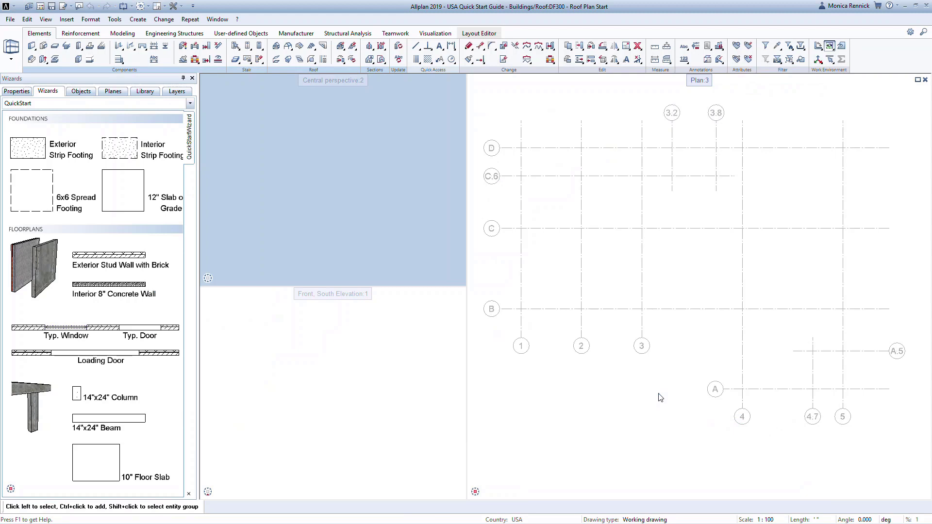
# Start an Exterior Stud Wall with Brick from the wizard and assign its top level to the Top level Structure plane at 25'
pyautogui.click(110, 261)
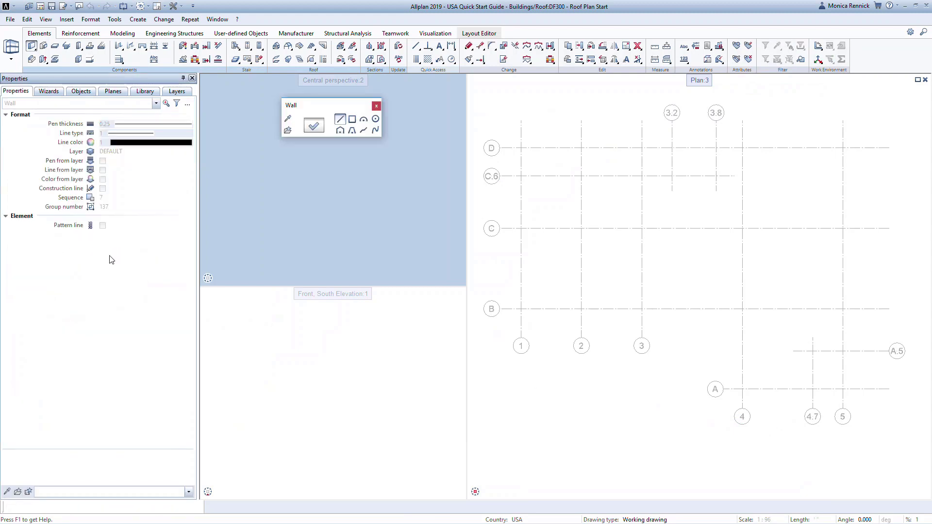
pyautogui.click(312, 127)
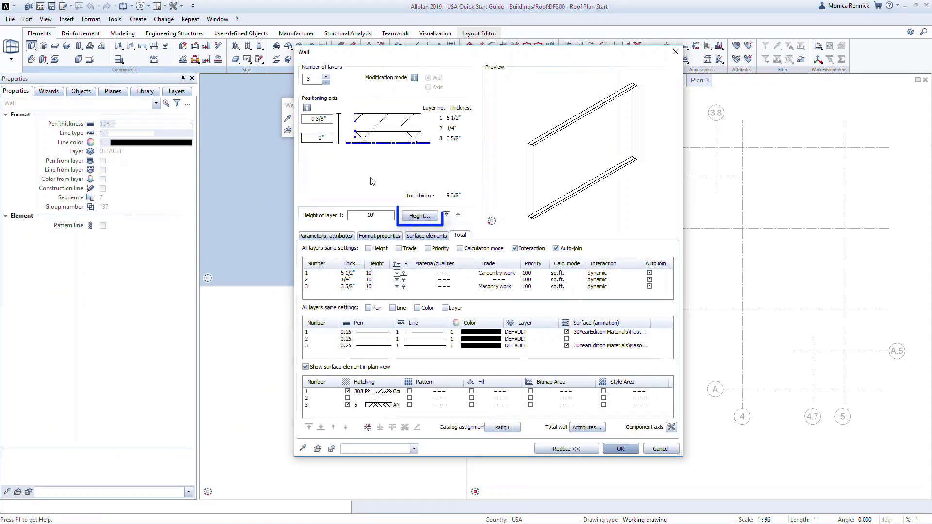
pyautogui.click(425, 217)
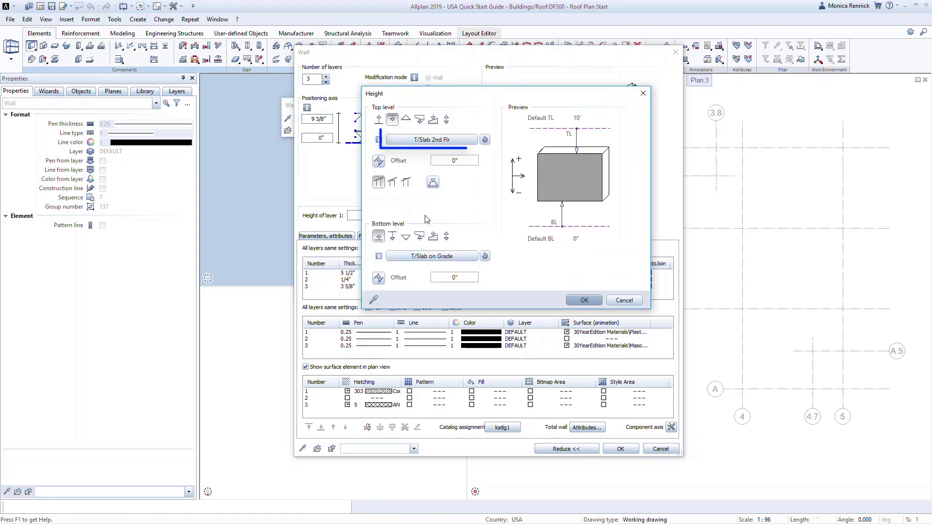
pyautogui.click(452, 139)
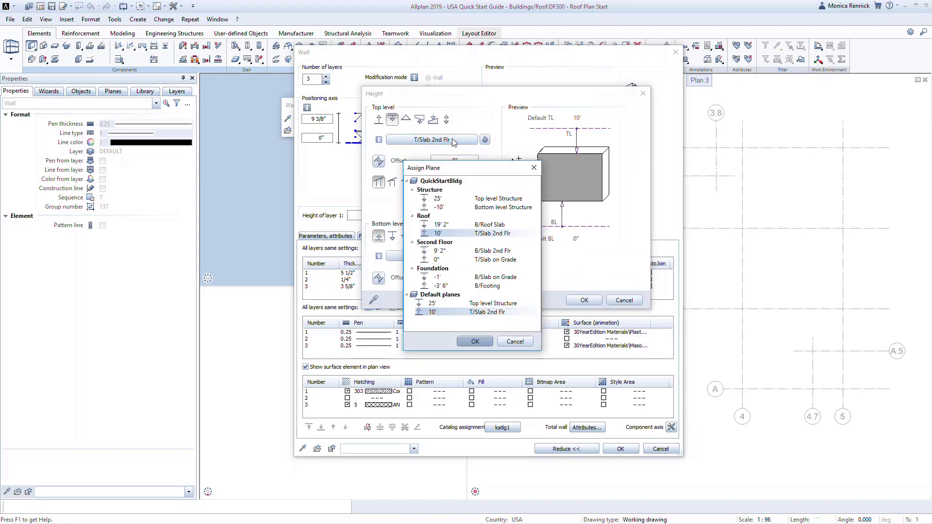
pyautogui.click(493, 200)
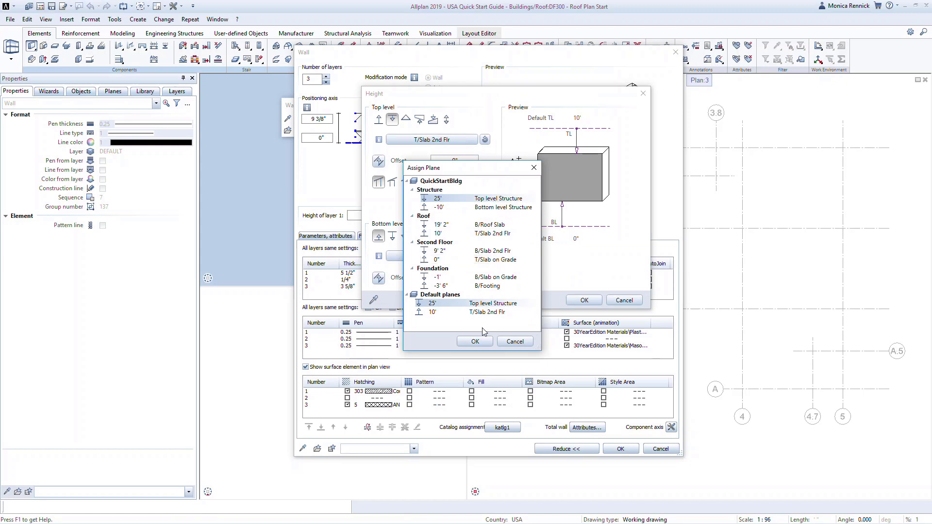
pyautogui.click(475, 341)
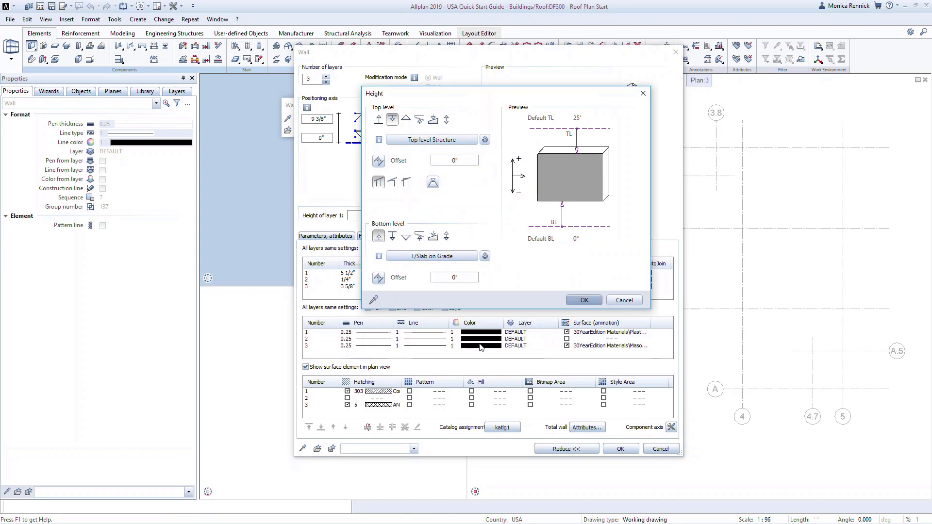
# Assign the wall's bottom level to the T/Slab 2nd Flr plane at 10' and apply the same height to all layers
pyautogui.click(452, 256)
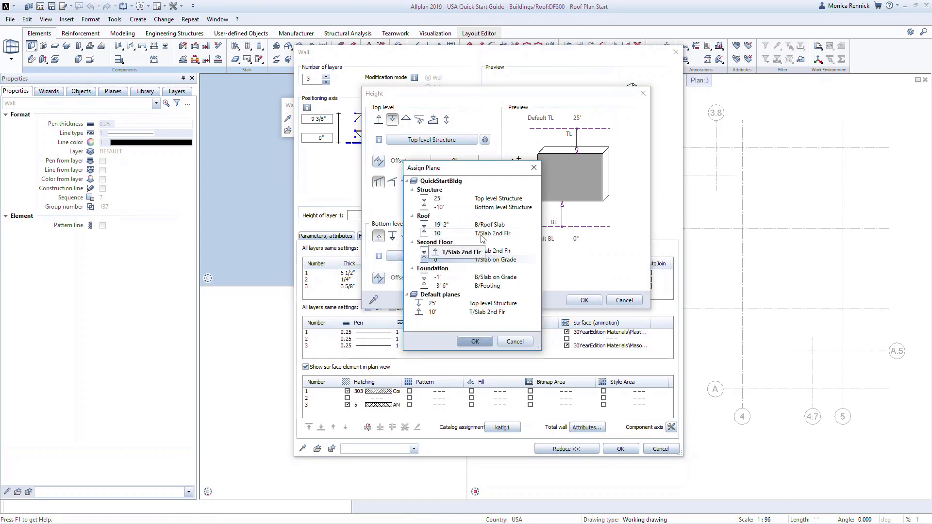
pyautogui.click(481, 234)
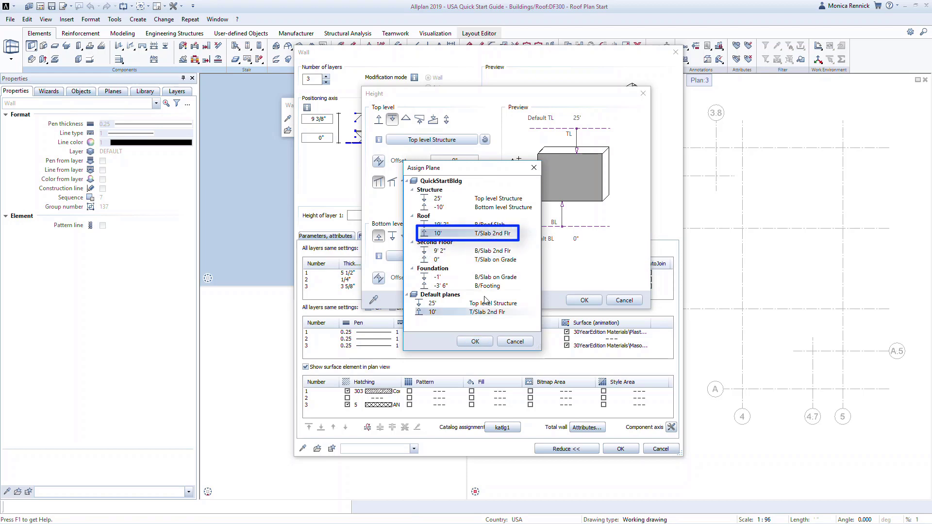
pyautogui.click(476, 342)
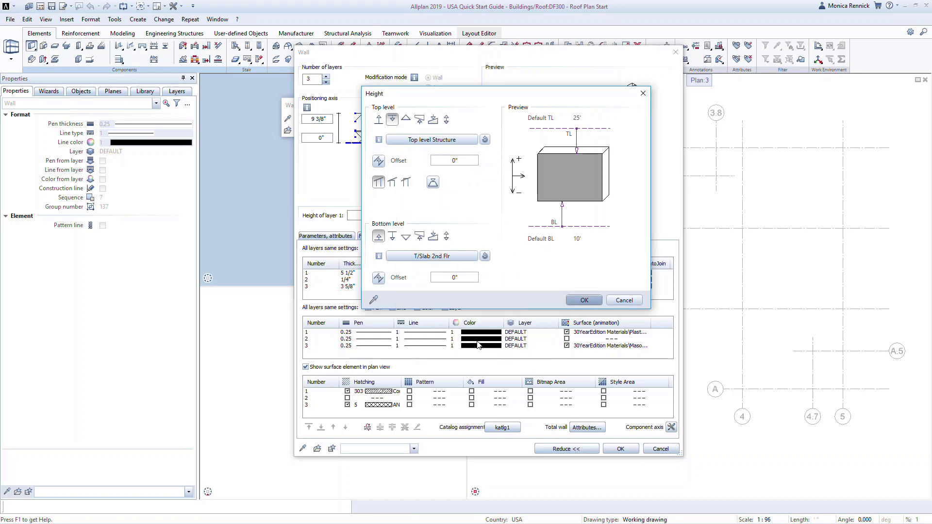
pyautogui.click(585, 301)
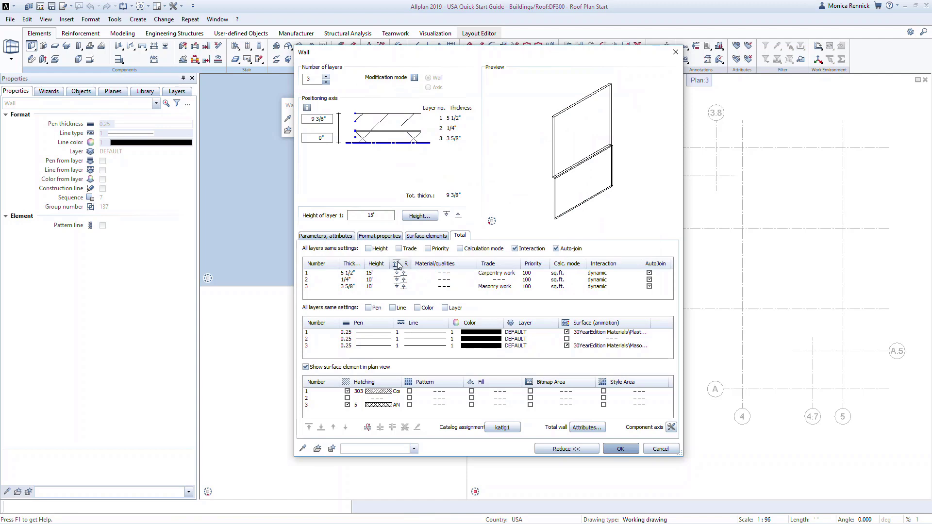
pyautogui.click(369, 250)
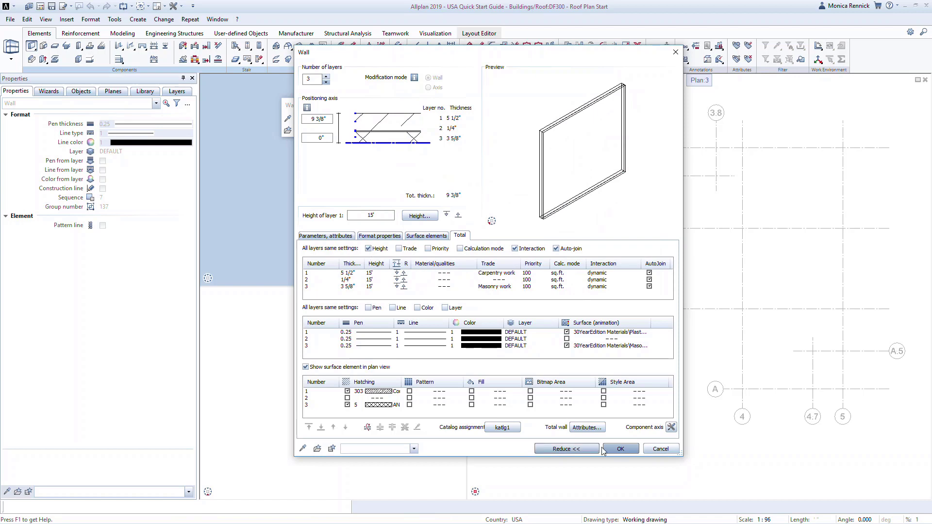
pyautogui.click(620, 448)
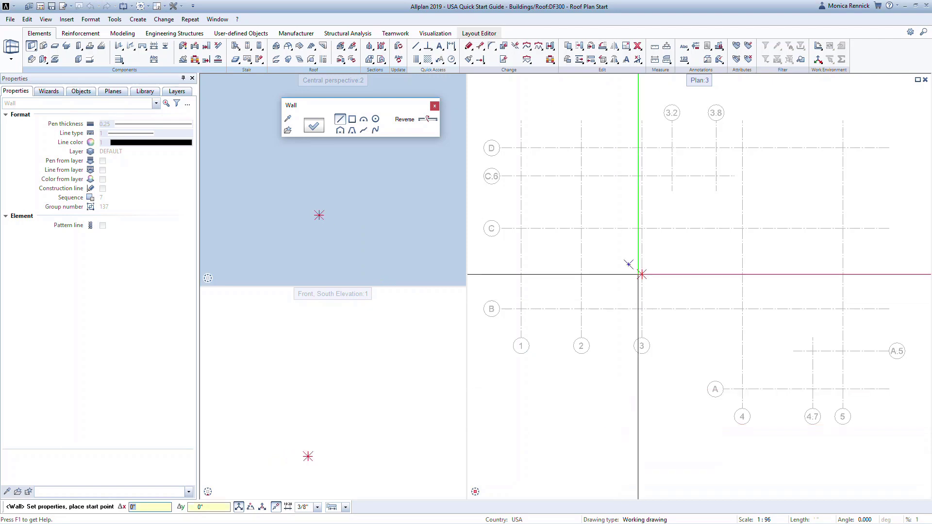
# Draw the closed exterior wall outline through grid intersections D/3, D/5, A/5, A/4, B/4, B/3 and back to D/3
pyautogui.click(641, 147)
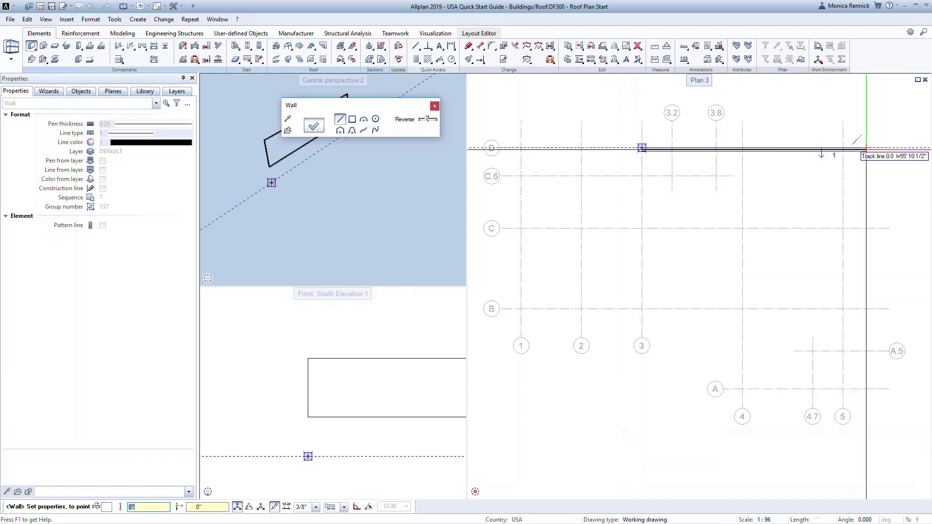
pyautogui.click(842, 148)
pyautogui.press('Escape')
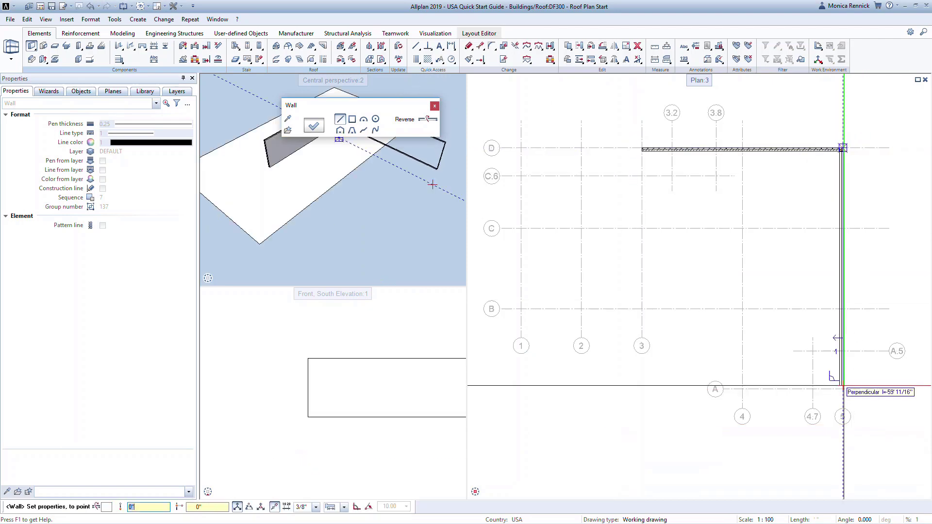
pyautogui.click(843, 389)
pyautogui.click(742, 389)
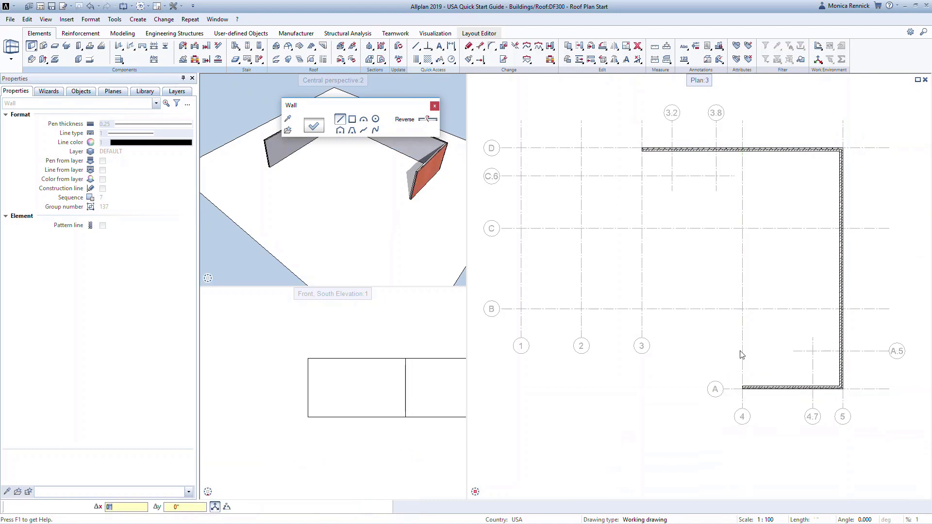
pyautogui.click(742, 309)
pyautogui.press('Escape')
pyautogui.click(742, 309)
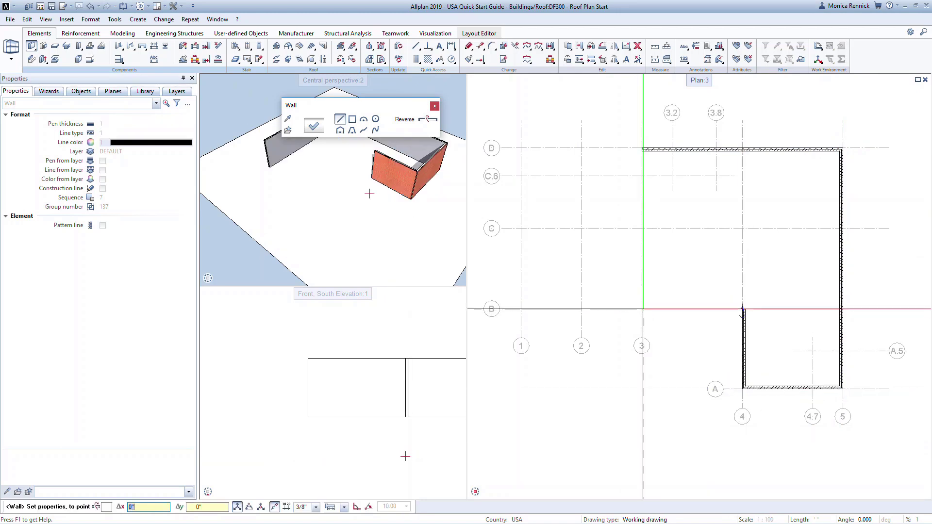
pyautogui.click(642, 308)
pyautogui.click(642, 148)
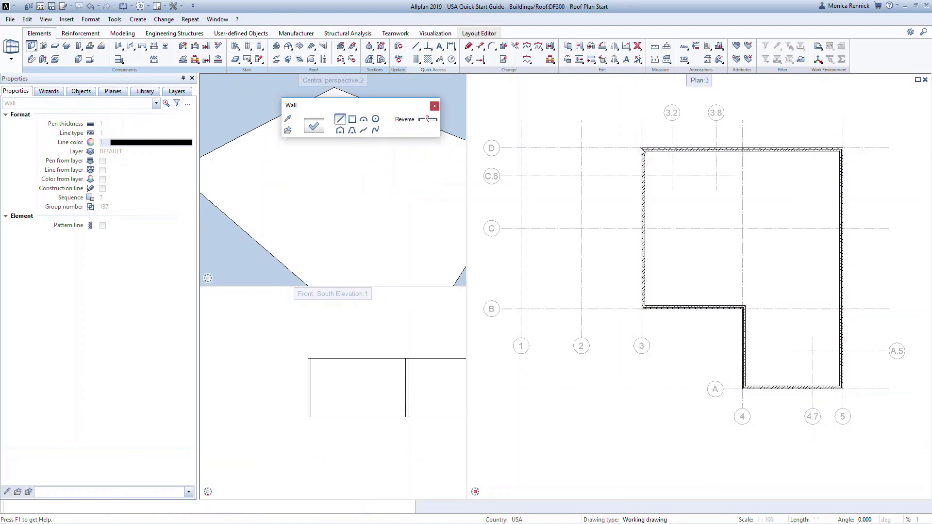
pyautogui.press('Escape')
pyautogui.press('Escape')
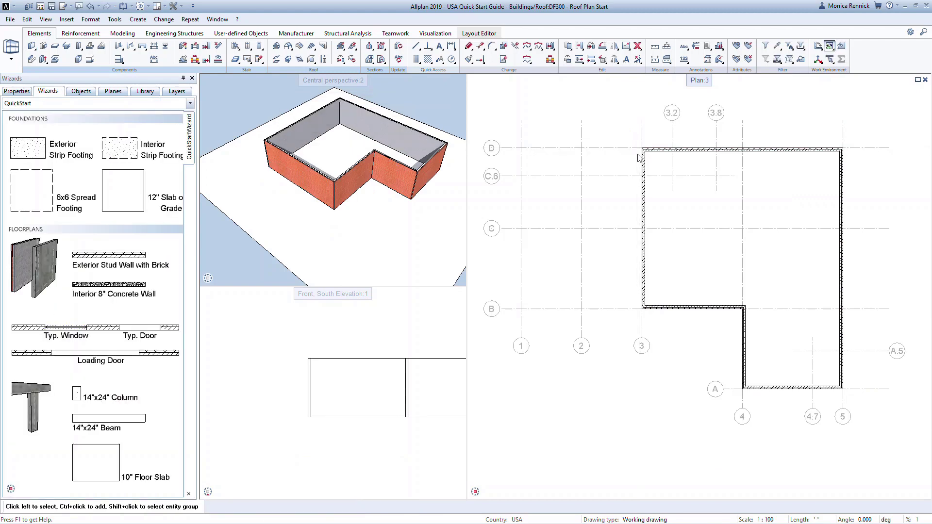
# Start an Interior 8" Concrete Wall from the wizard and assign its top level to the B/Roof Slab plane at 19' 2"
pyautogui.doubleClick(130, 288)
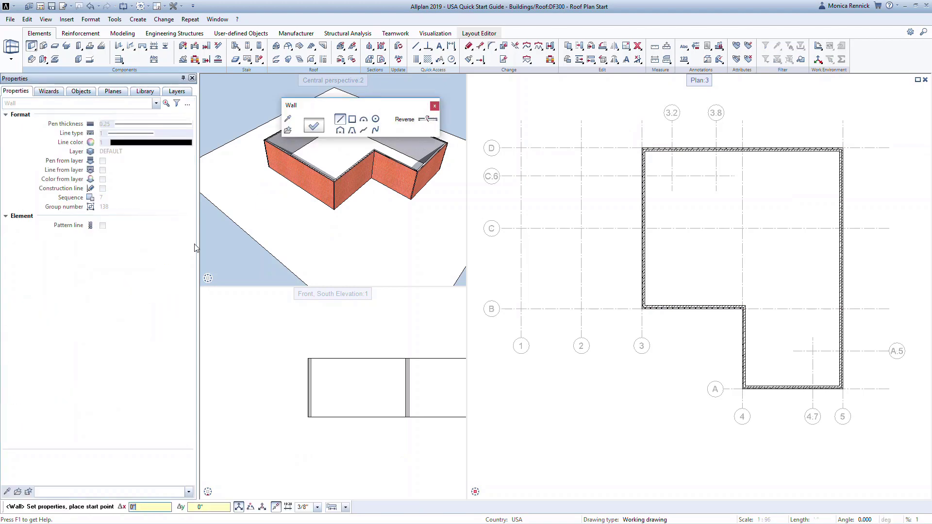
pyautogui.click(311, 126)
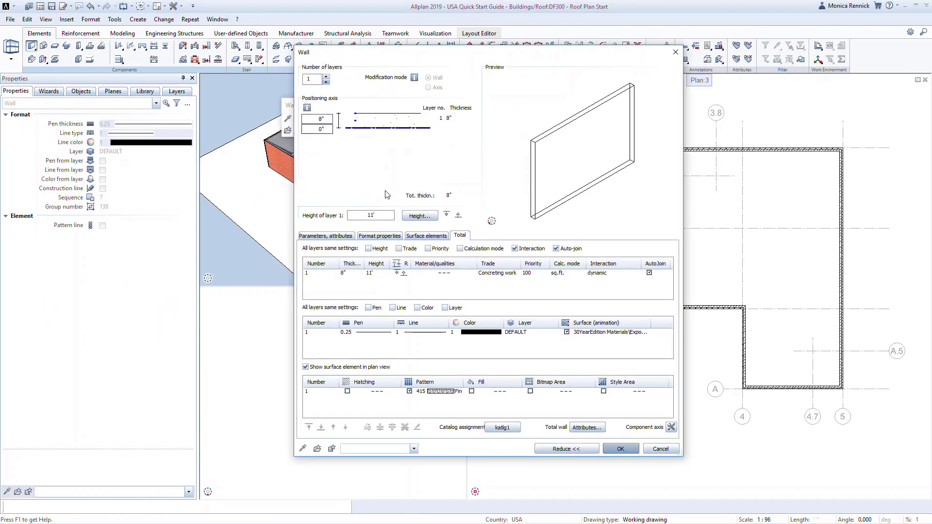
pyautogui.click(421, 216)
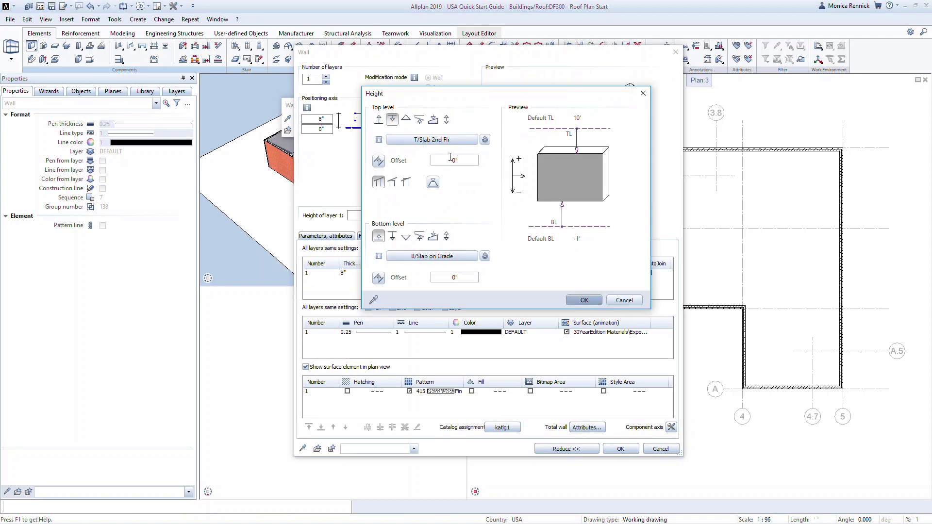
pyautogui.click(452, 141)
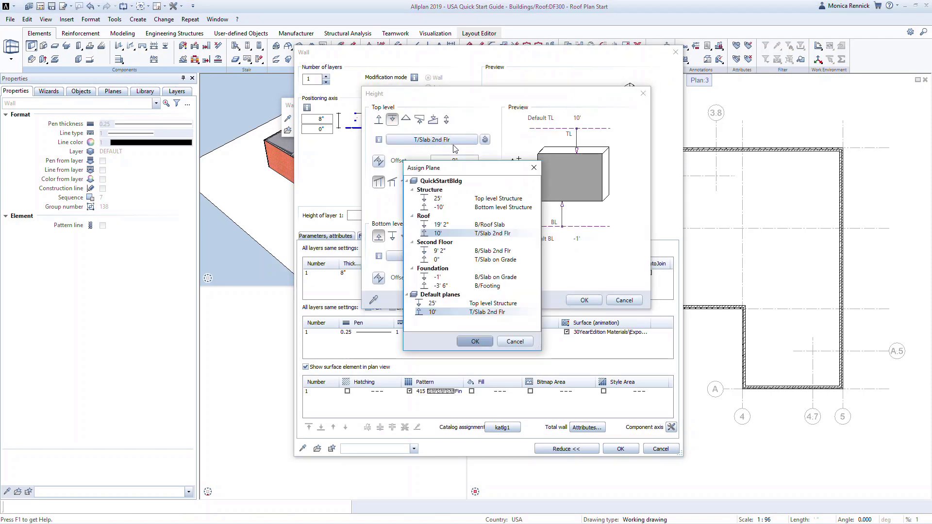
pyautogui.click(486, 225)
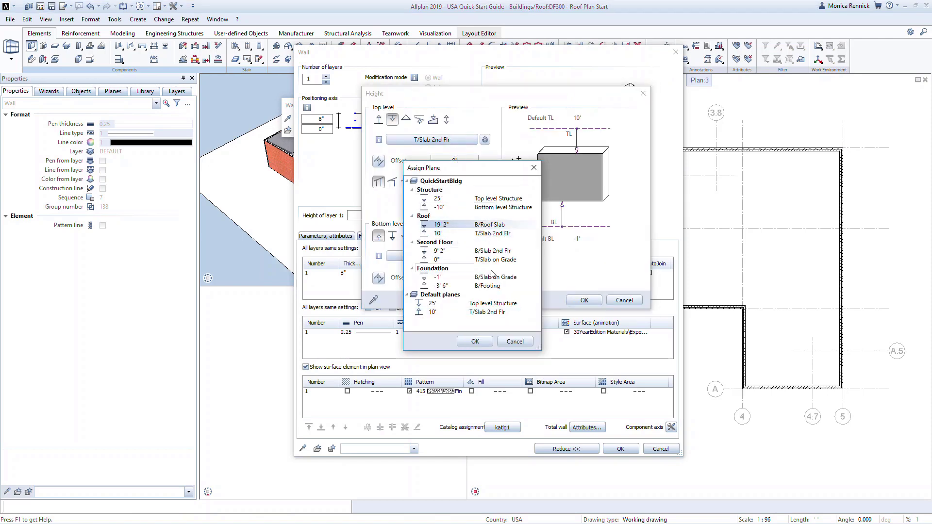
pyautogui.click(475, 342)
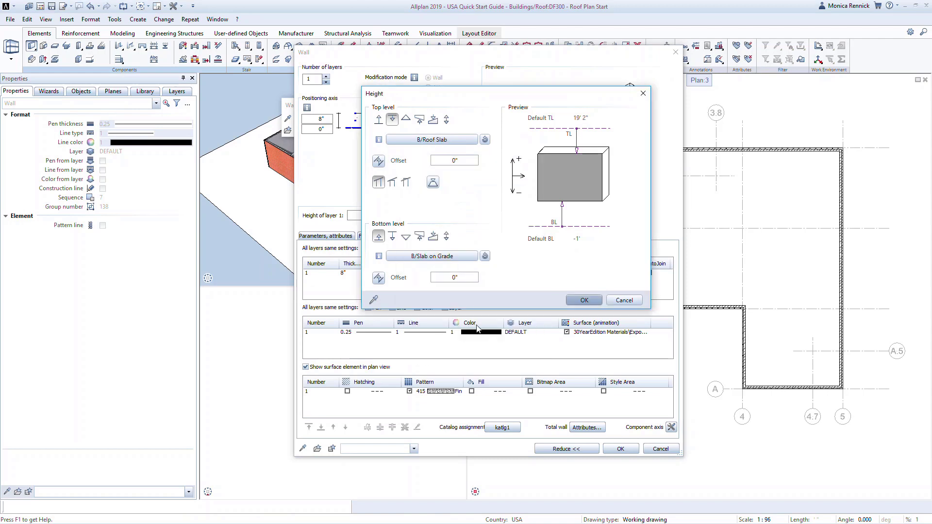
# Assign the concrete wall's bottom level to the T/Slab 2nd Flr plane at 10' and accept the wall properties
pyautogui.click(448, 258)
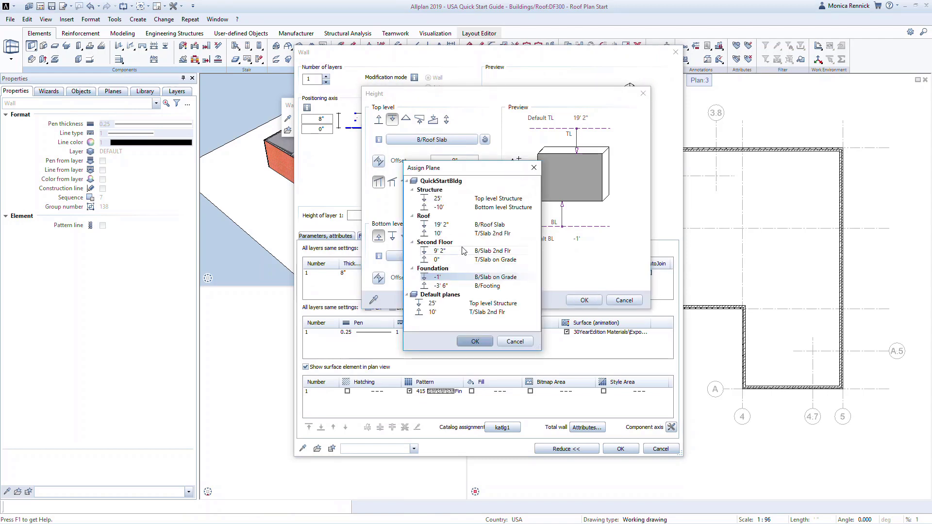
pyautogui.click(482, 233)
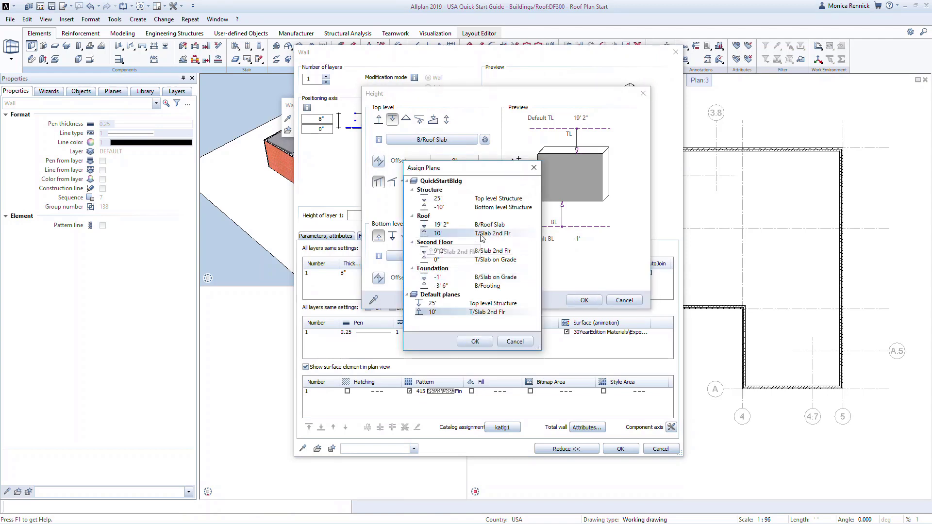
pyautogui.click(481, 343)
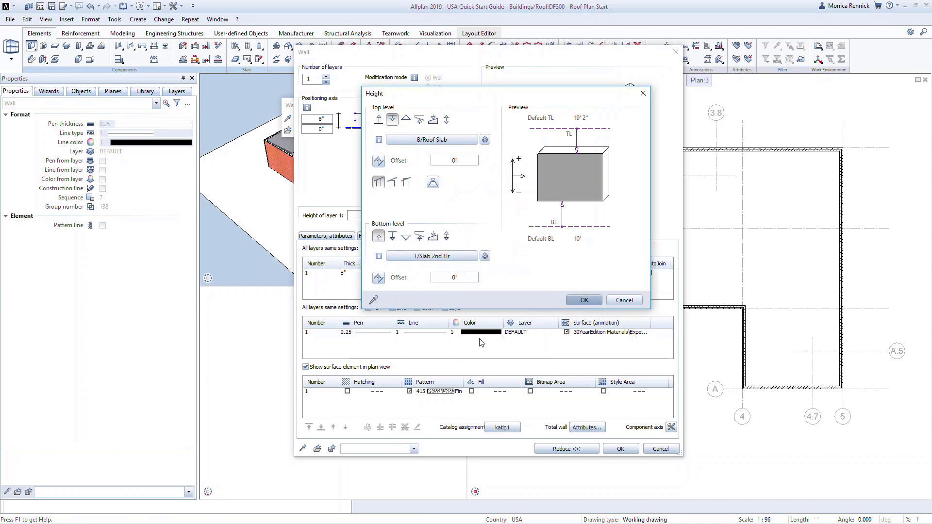
pyautogui.click(583, 300)
pyautogui.click(620, 449)
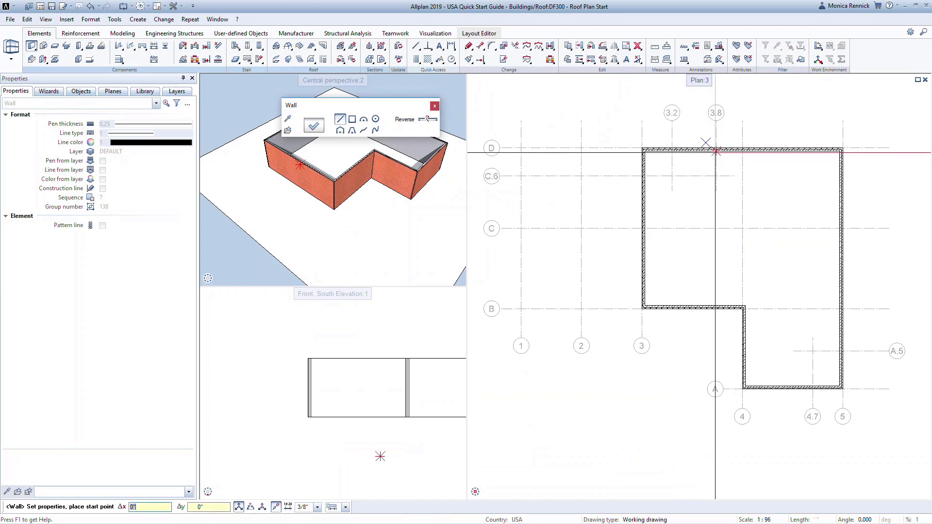
# Draw interior concrete walls from the exterior wall at grid 3.8 down to C.6, continuing along C.6 to grid 3.2
pyautogui.click(711, 149)
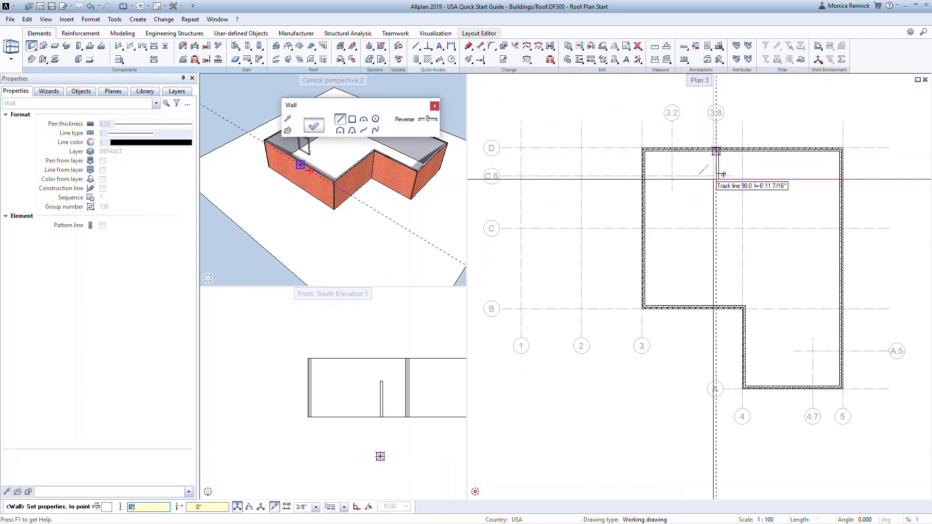
pyautogui.click(717, 177)
pyautogui.click(672, 176)
pyautogui.press('Escape')
# Draw interior concrete walls from the grid 5 exterior wall along A.5 to grid 4.7, continuing down to the wall on A
pyautogui.click(840, 352)
pyautogui.click(812, 352)
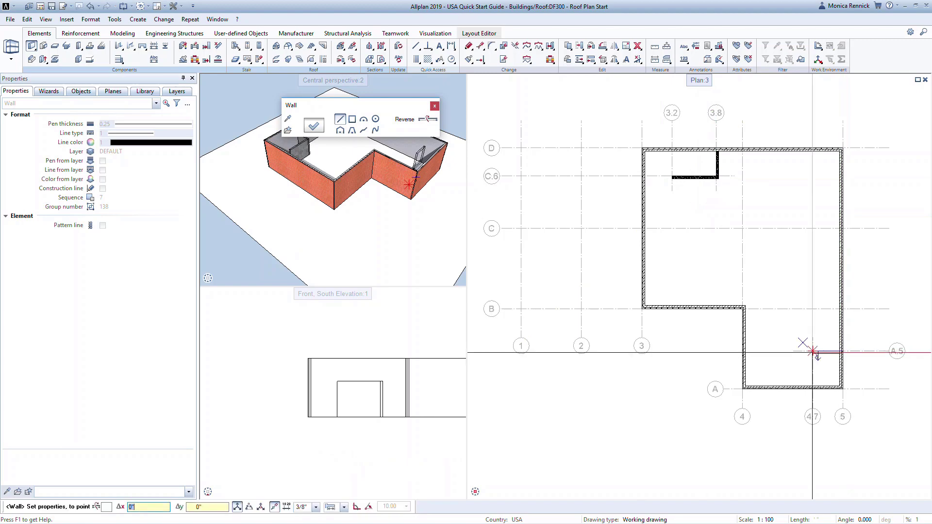
pyautogui.click(813, 387)
pyautogui.press('Escape')
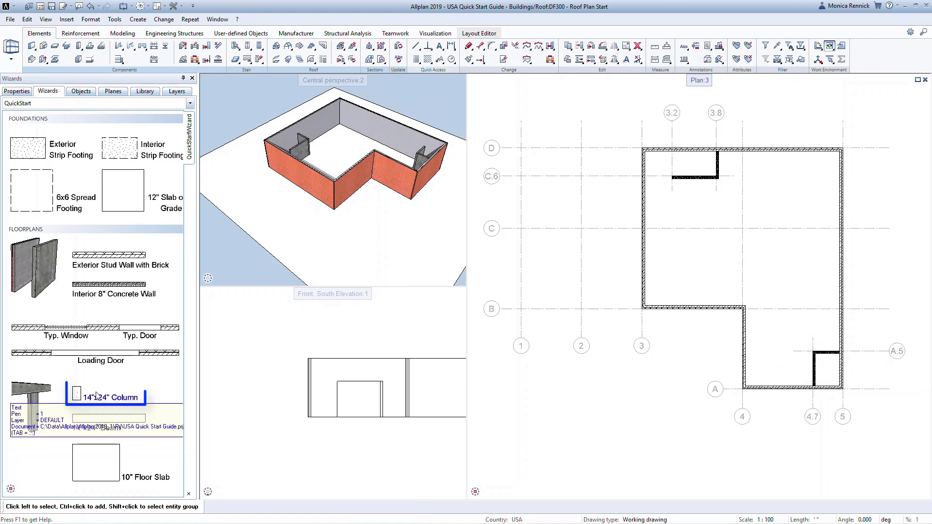
# Start a 14"x24" Column from the wizard and assign its top level to the B/Roof Slab plane at 19' 2"
pyautogui.click(79, 397)
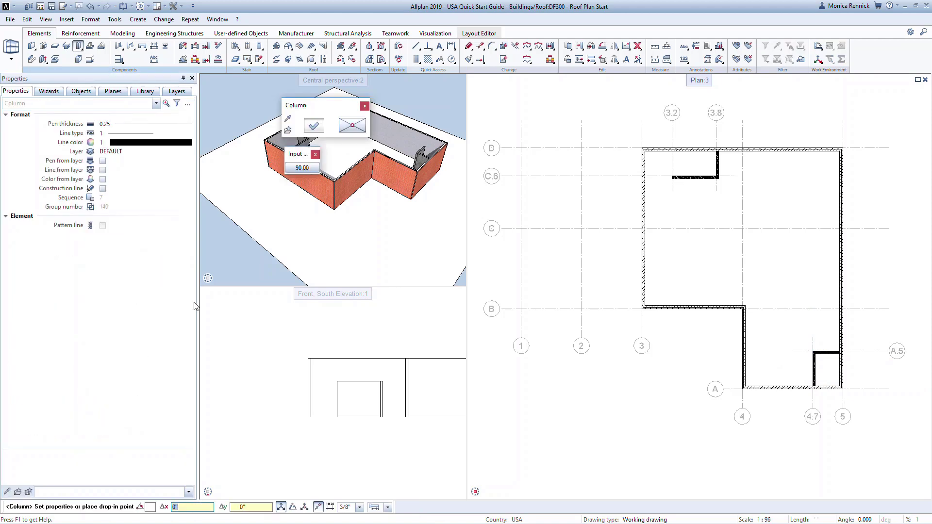
pyautogui.click(313, 129)
pyautogui.click(313, 127)
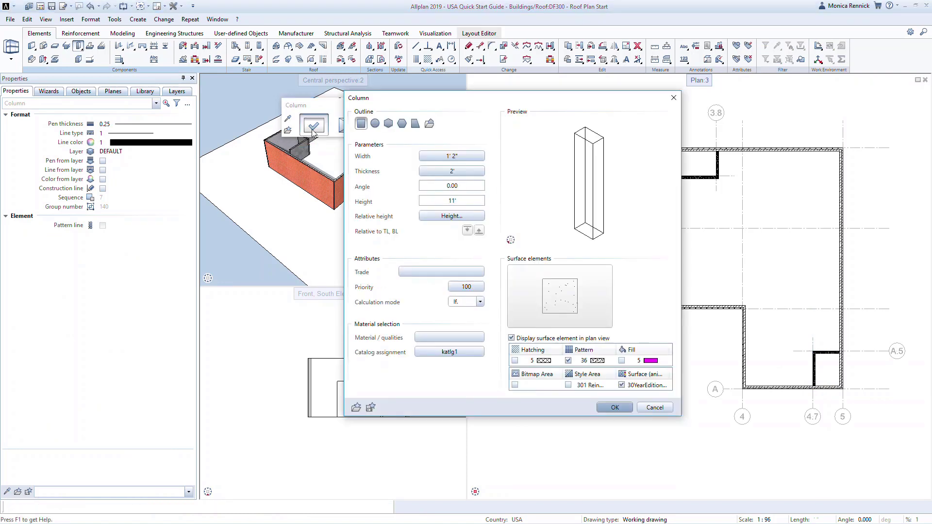
pyautogui.click(438, 216)
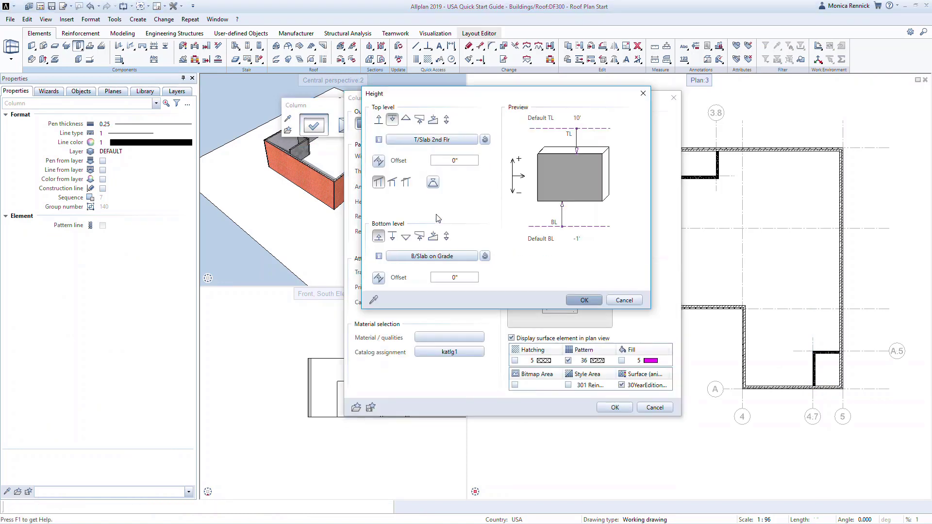
pyautogui.click(451, 141)
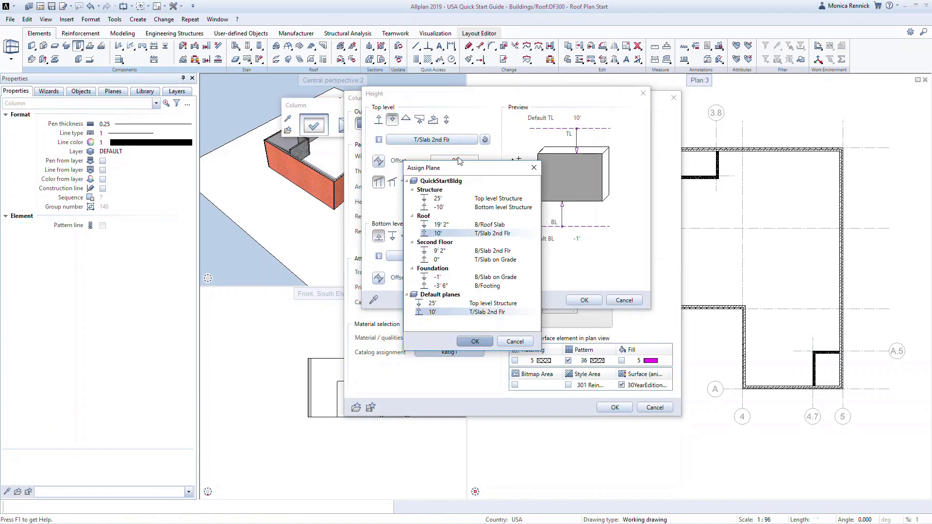
pyautogui.click(478, 226)
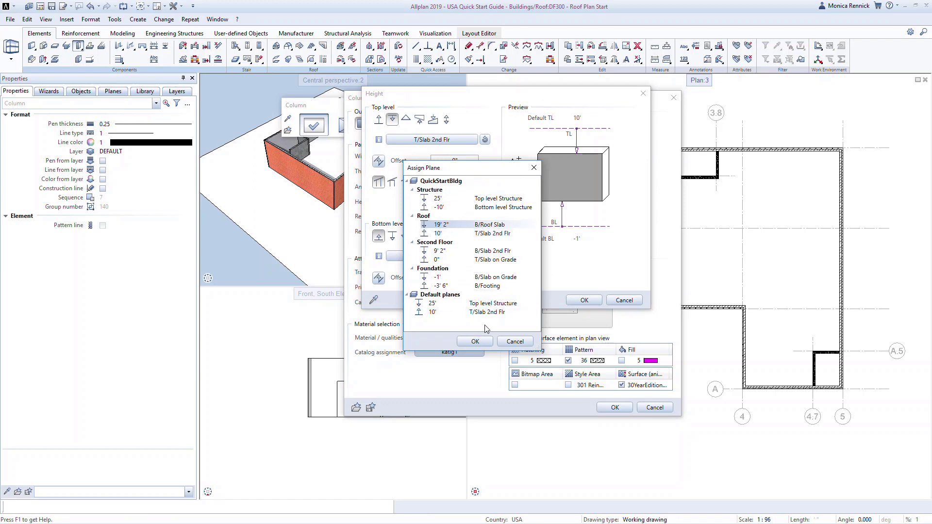
pyautogui.click(484, 341)
# Assign the column's bottom level to the T/Slab 2nd Flr plane at 10' and accept the column properties
pyautogui.click(451, 257)
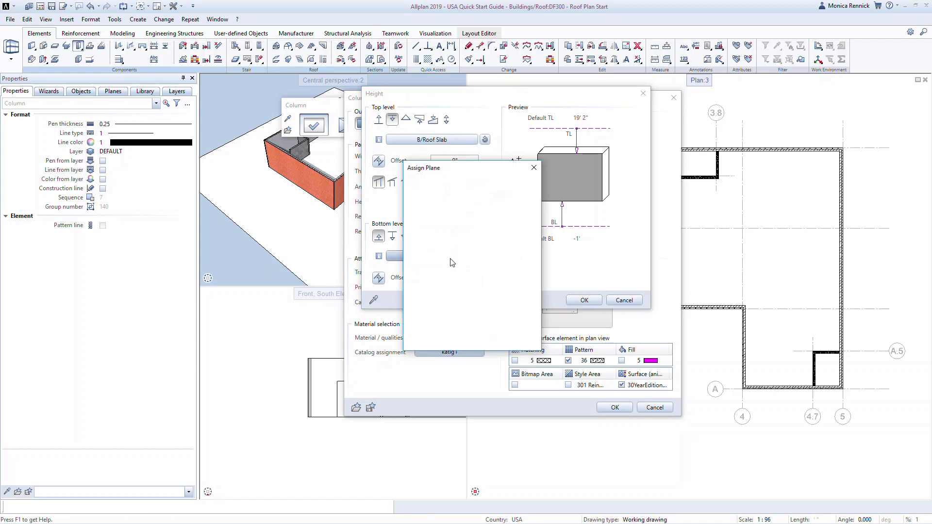
pyautogui.click(477, 235)
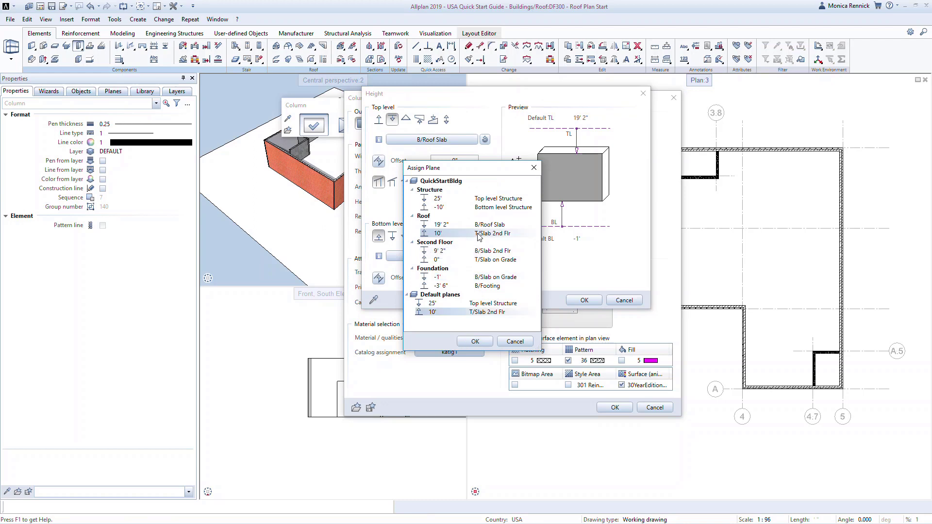
pyautogui.click(474, 342)
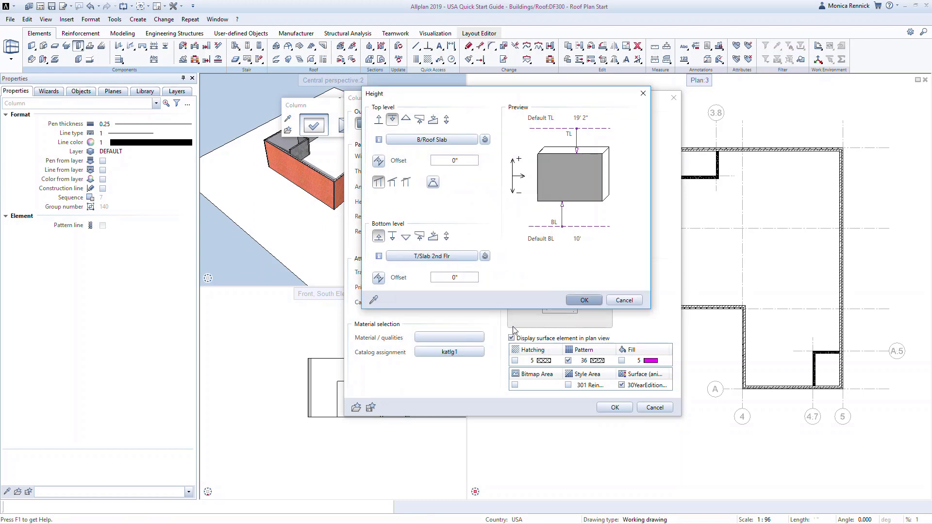
pyautogui.click(584, 300)
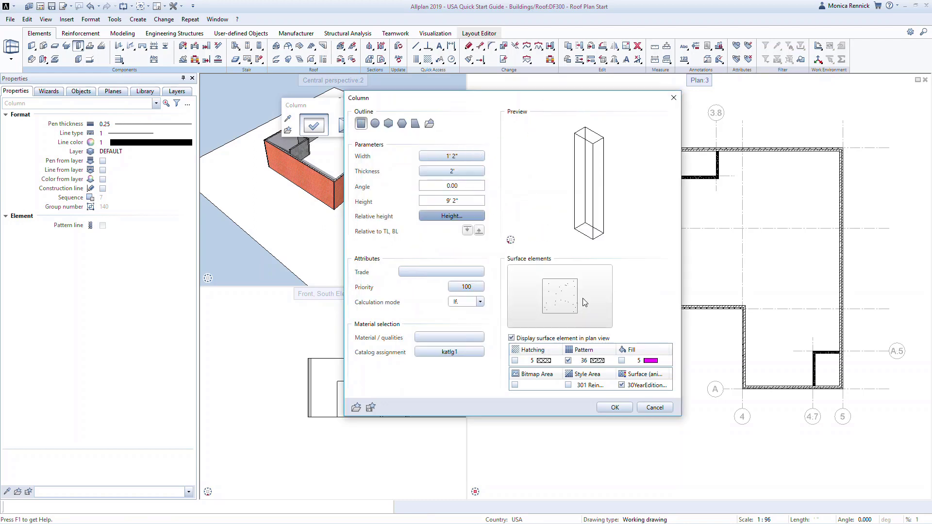
pyautogui.click(628, 404)
# Place the column at grid intersection C/4, rotated 90 degrees so its long side runs along grid line C
pyautogui.click(151, 506)
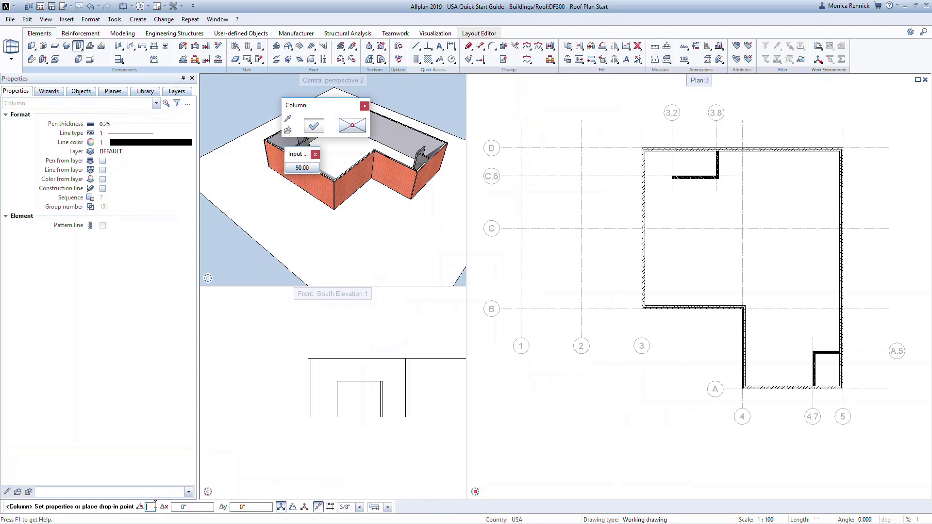
pyautogui.click(742, 228)
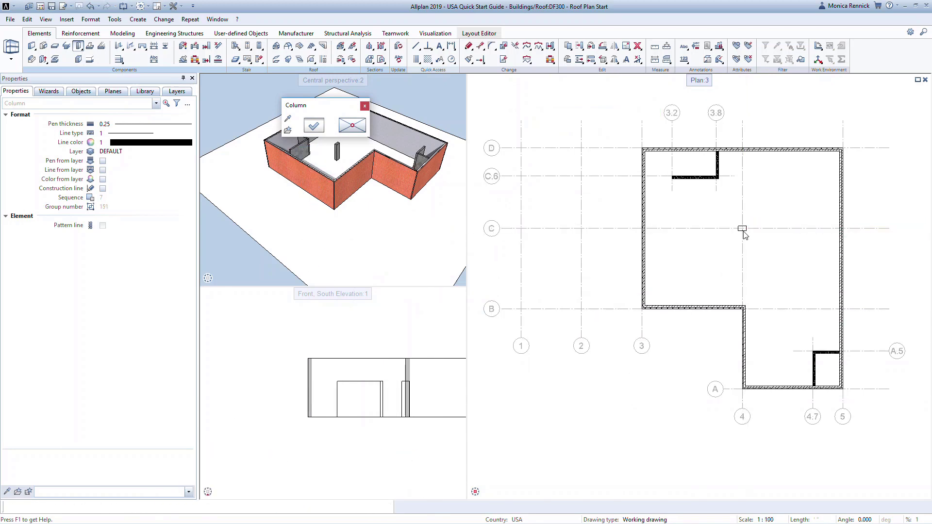
pyautogui.press('Escape')
pyautogui.press('Escape')
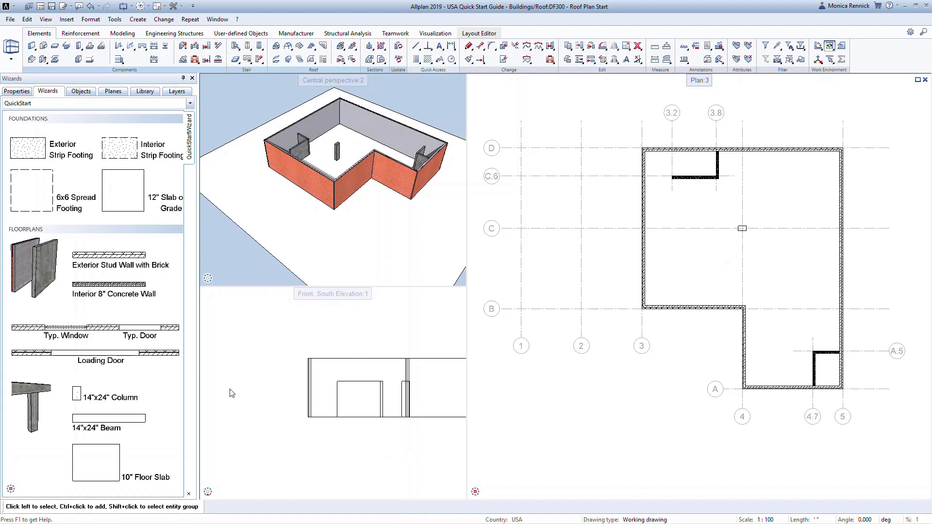
# Start a 14"x24" Beam from the wizard and assign its top level to the B/Roof Slab plane at 19' 2"
pyautogui.click(122, 420)
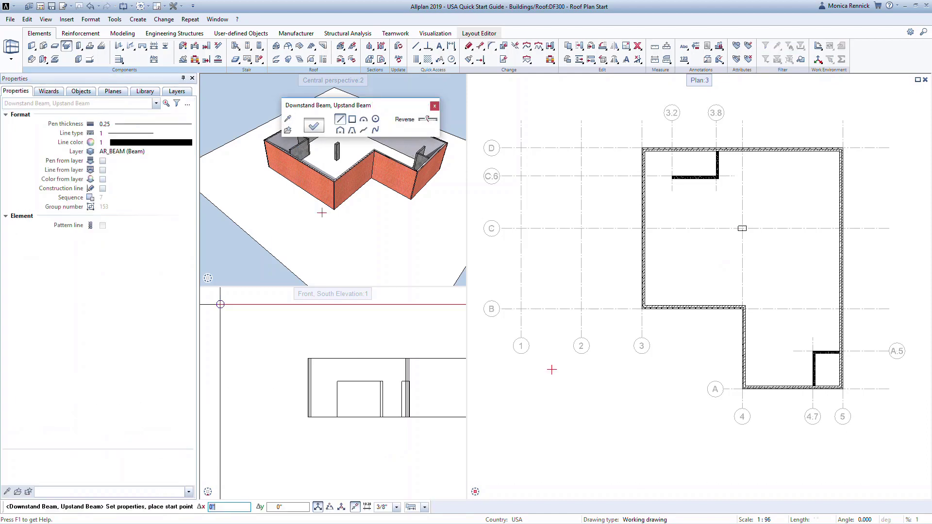
pyautogui.click(314, 126)
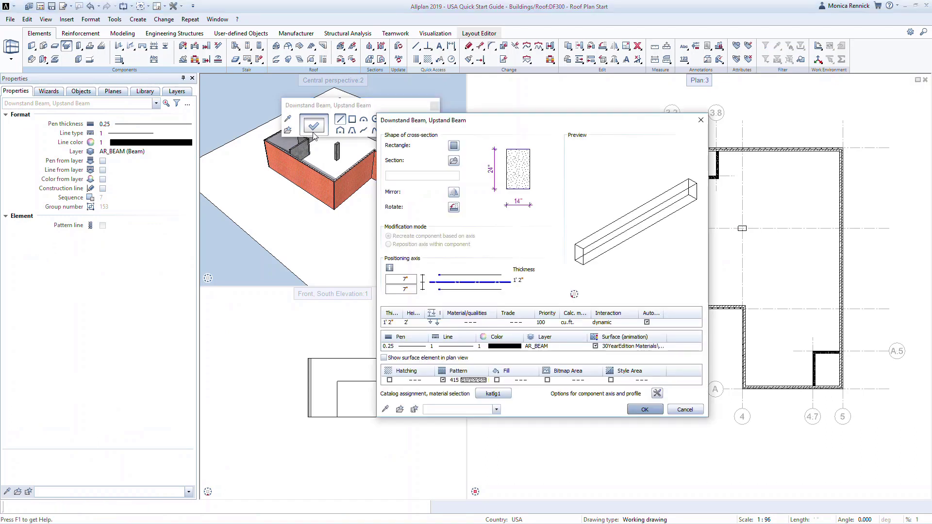
pyautogui.click(437, 323)
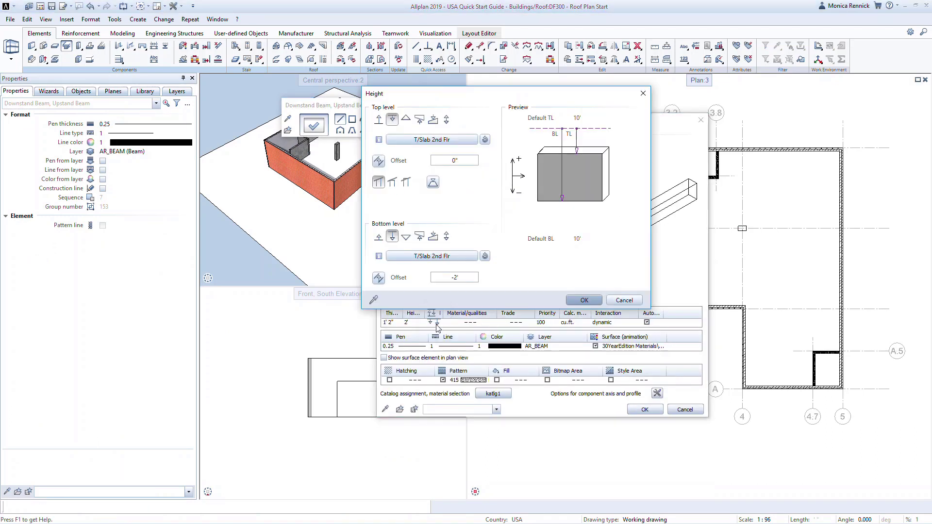
pyautogui.click(450, 142)
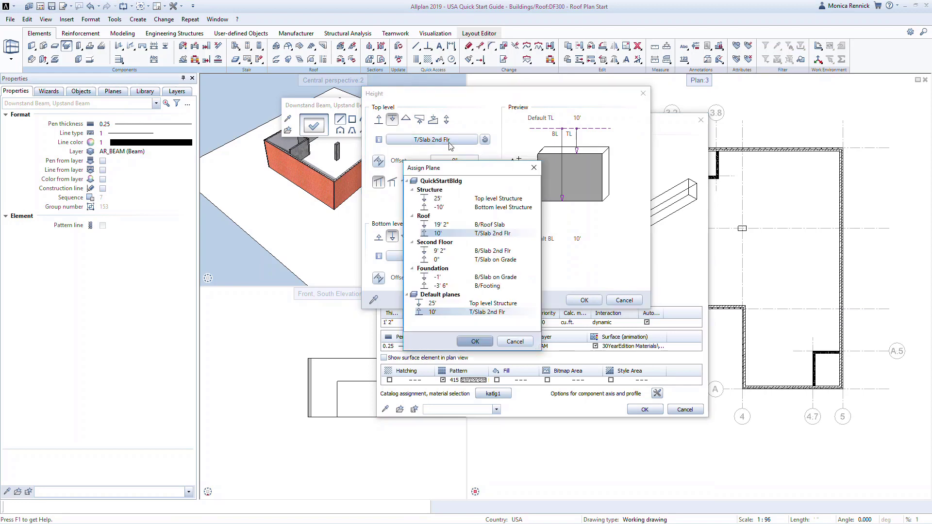
pyautogui.click(483, 224)
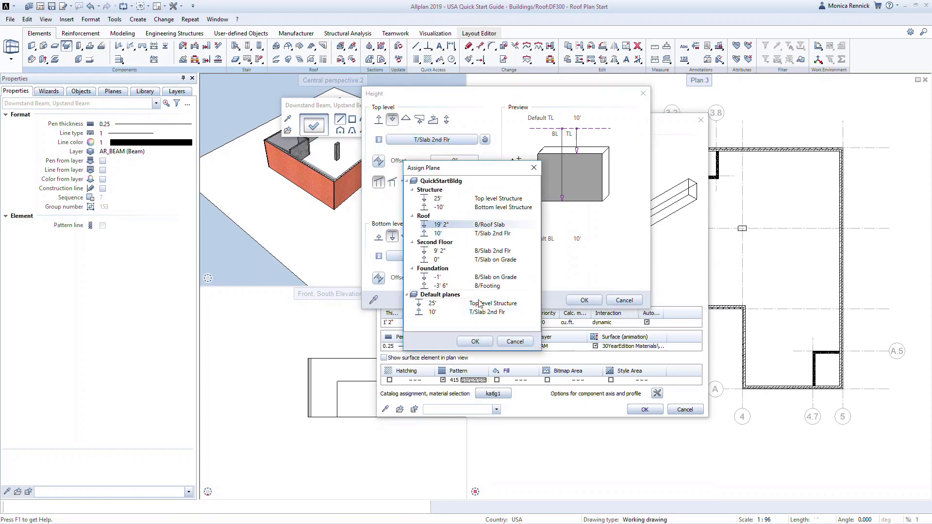
pyautogui.click(475, 341)
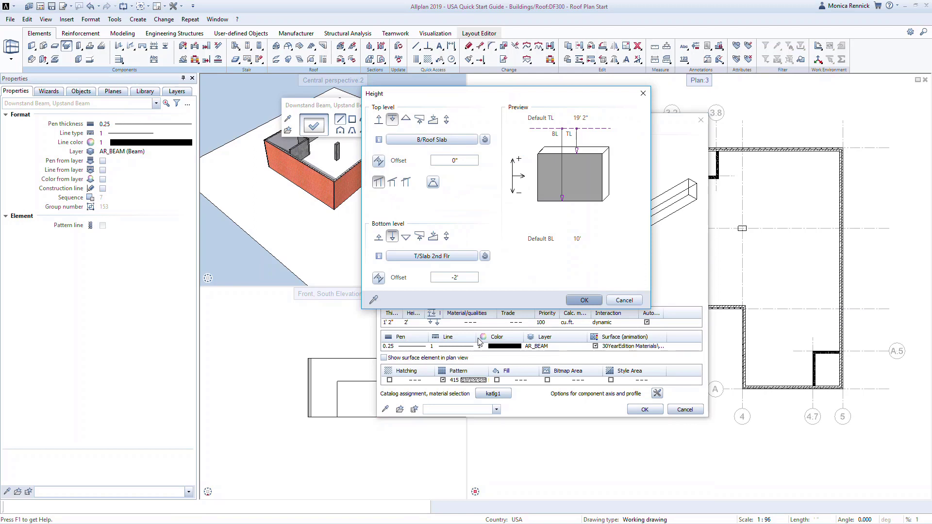
# Assign the beam's bottom level to the B/Roof Slab plane at 19' 2" and accept the beam properties
pyautogui.click(439, 257)
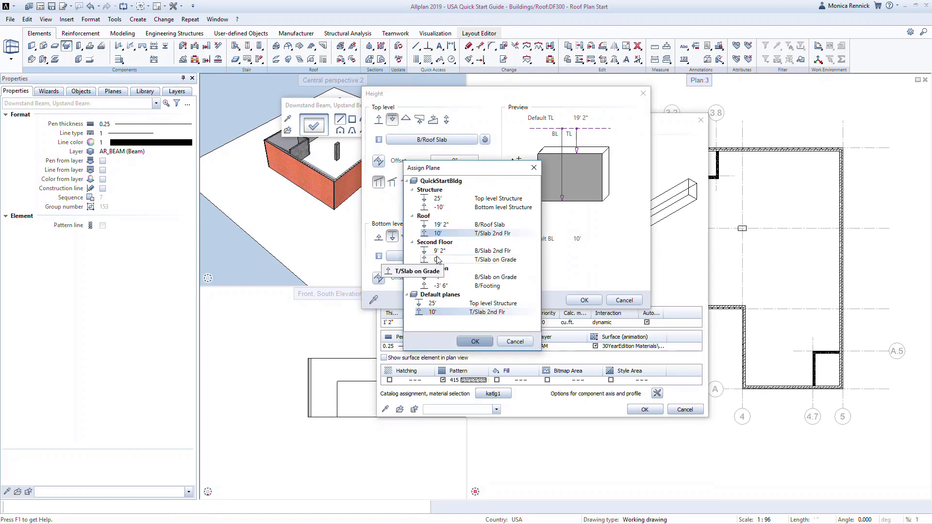
pyautogui.click(477, 226)
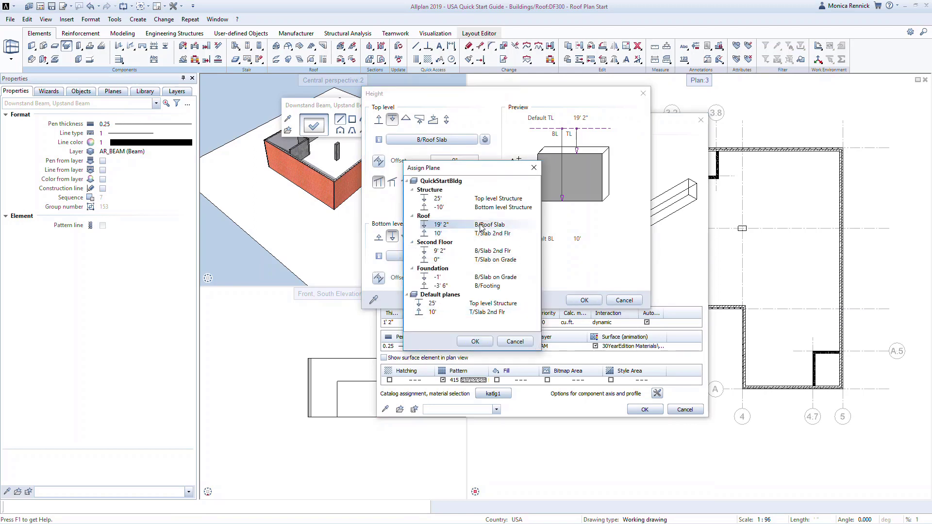
pyautogui.click(475, 342)
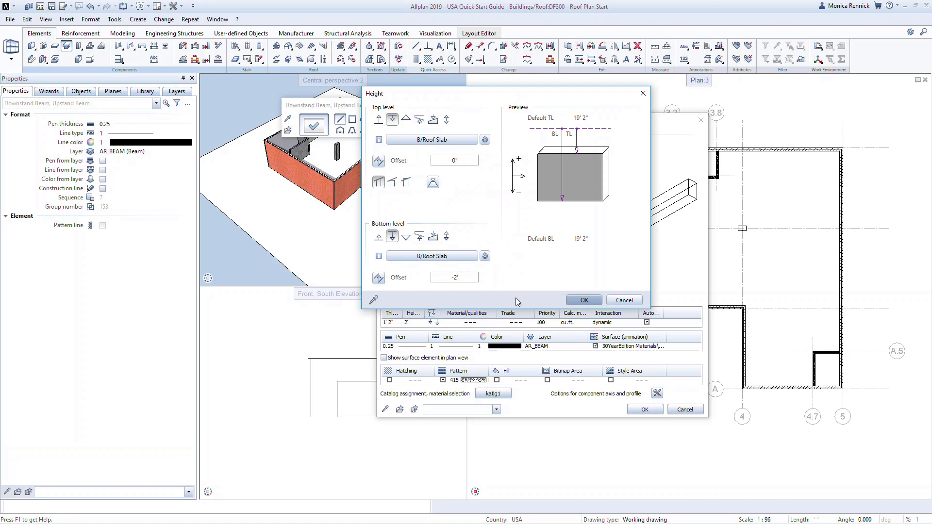
pyautogui.click(577, 301)
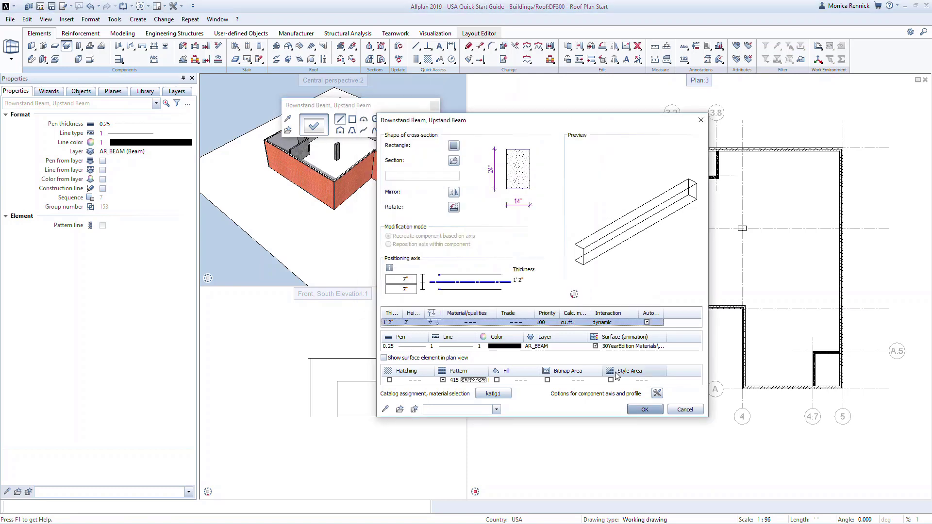
pyautogui.click(642, 409)
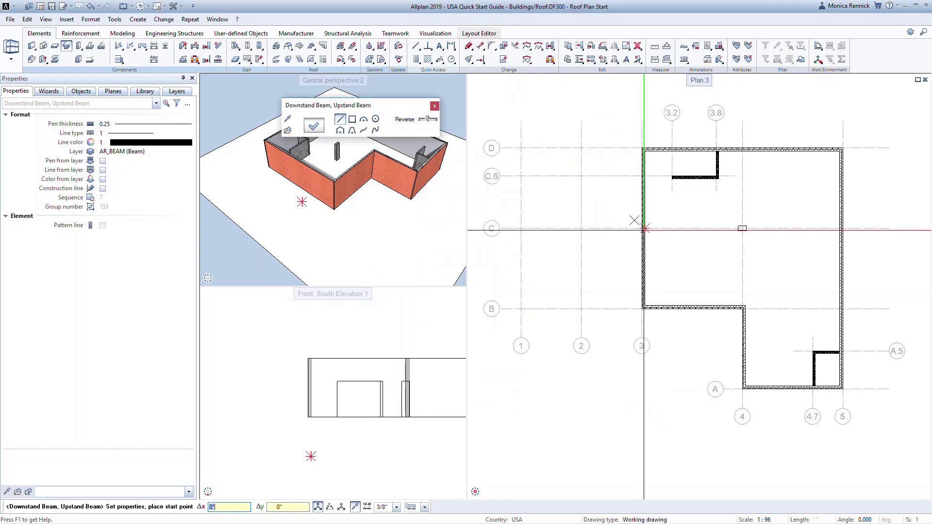
# Draw the beam along grid line C from the grid 3 exterior wall to the grid 5 exterior wall
pyautogui.click(644, 228)
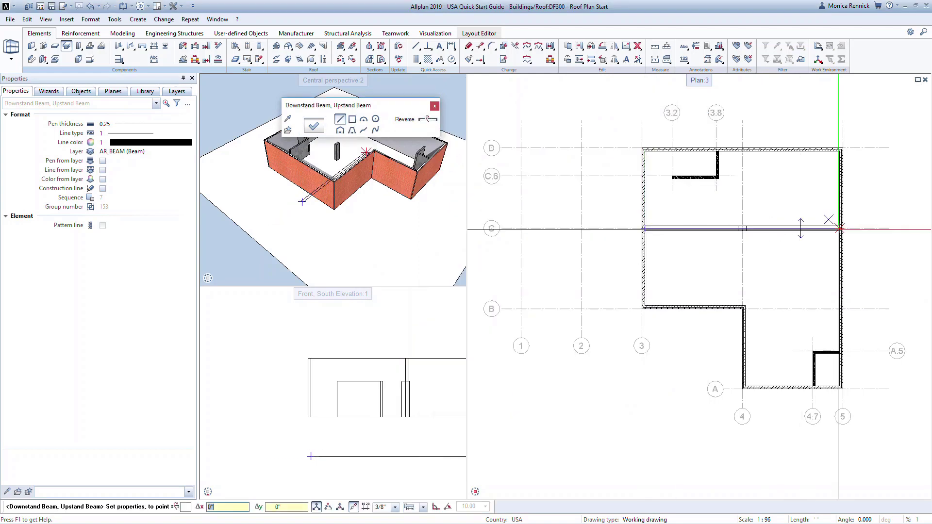
pyautogui.click(838, 228)
pyautogui.press('Escape')
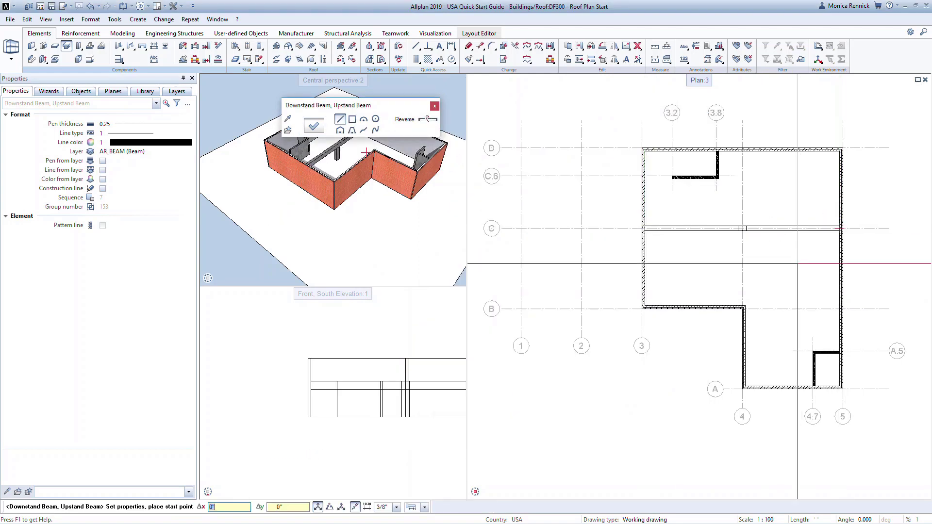
pyautogui.press('Escape')
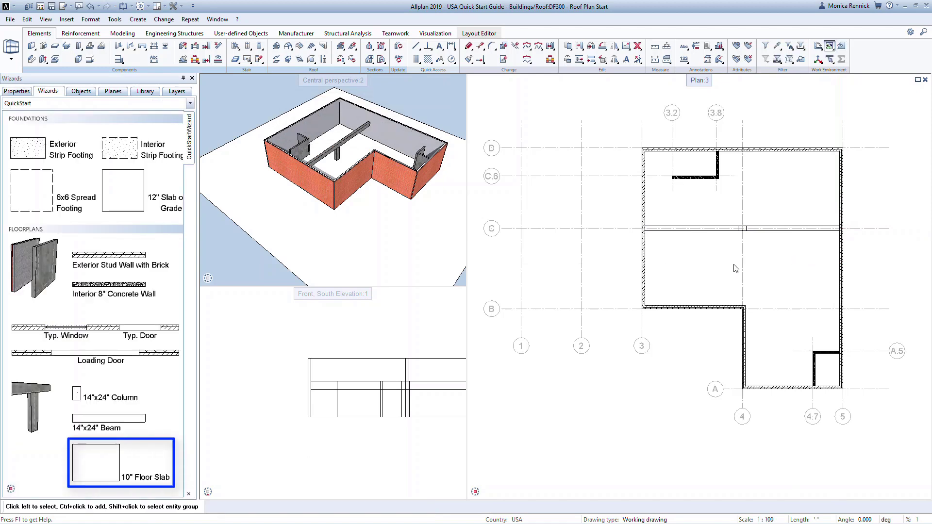
# Start a 10" Floor Slab from the wizard and assign its top level to the B/Roof Slab plane at 19' 2"
pyautogui.click(132, 447)
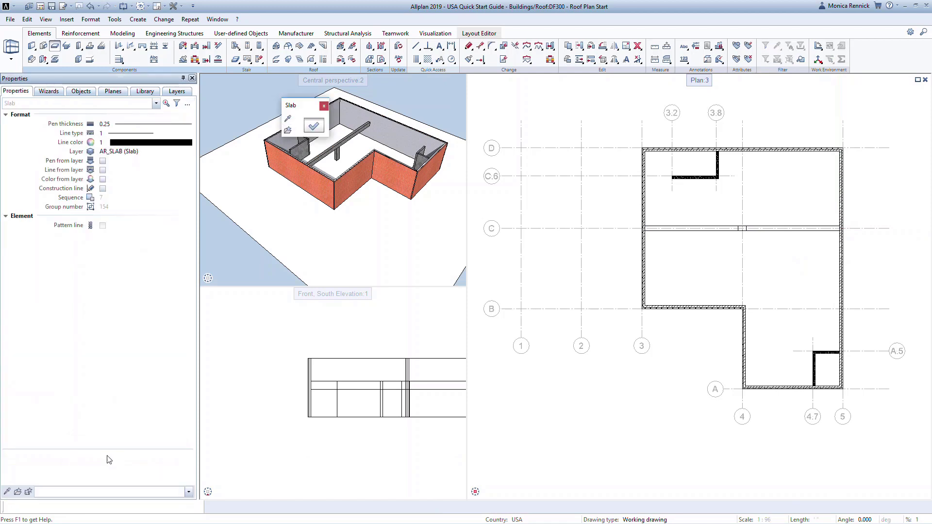
pyautogui.click(313, 127)
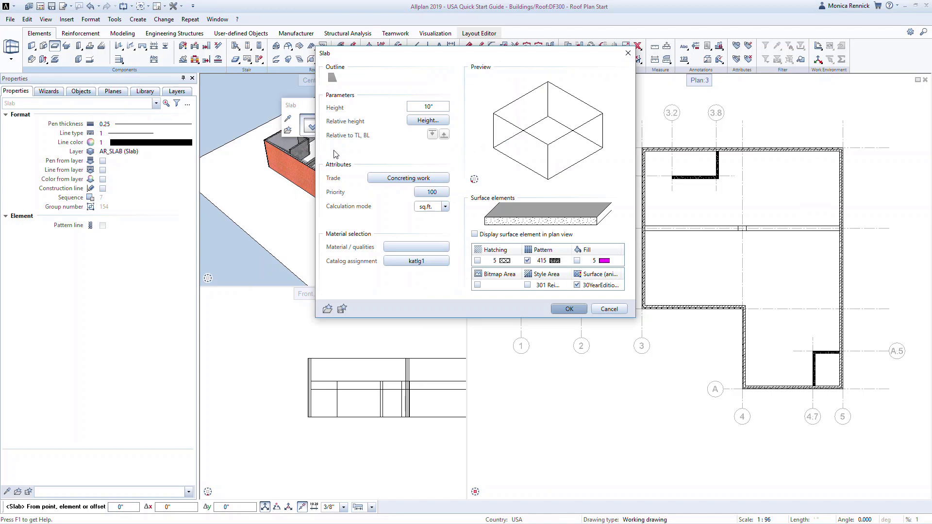
pyautogui.click(426, 121)
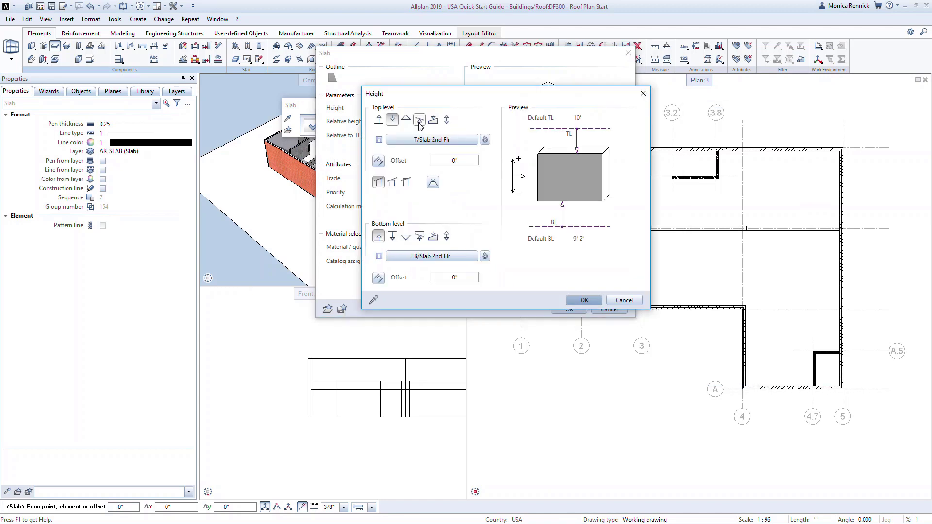
pyautogui.click(449, 140)
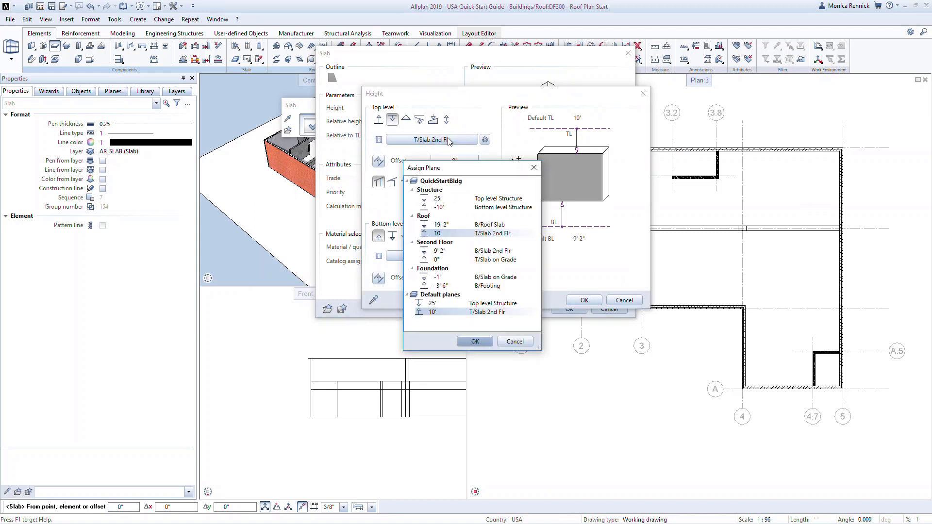
pyautogui.click(491, 226)
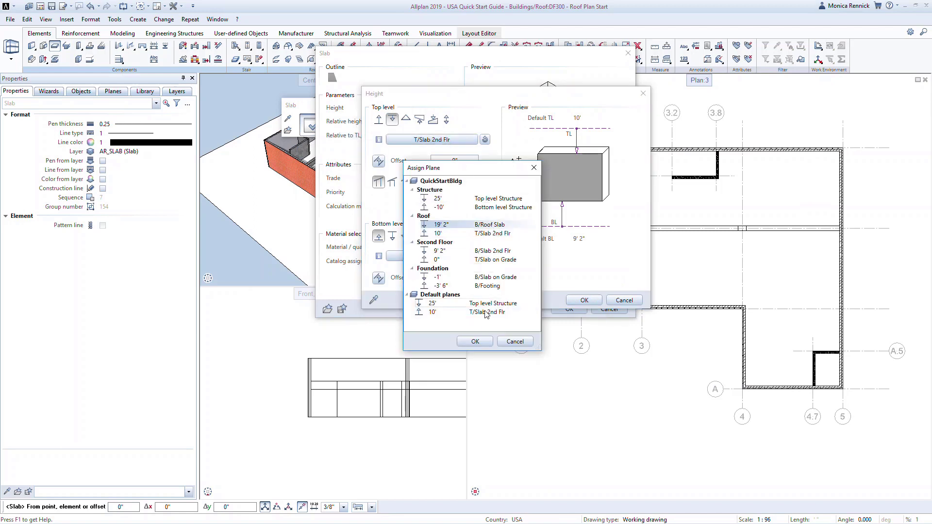
pyautogui.click(488, 342)
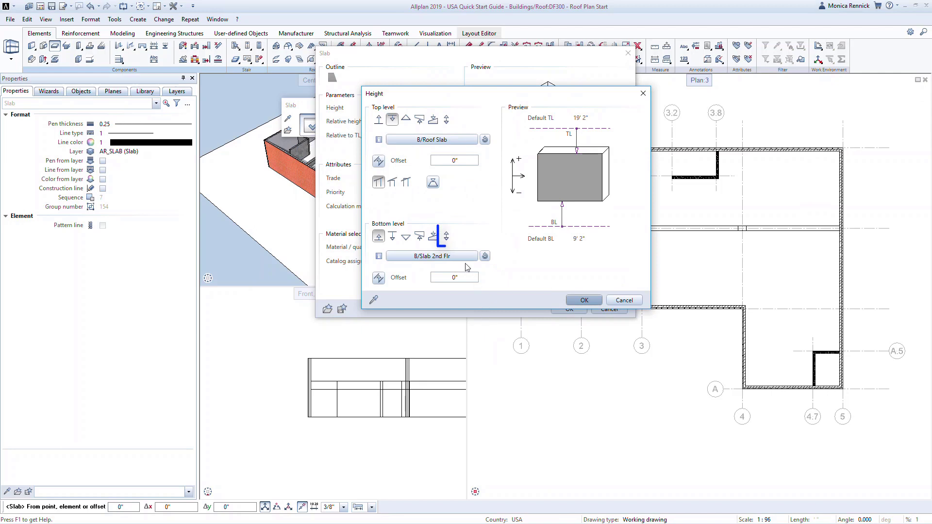
# Define the slab's bottom level by a component height of 8" and accept the slab properties
pyautogui.click(448, 236)
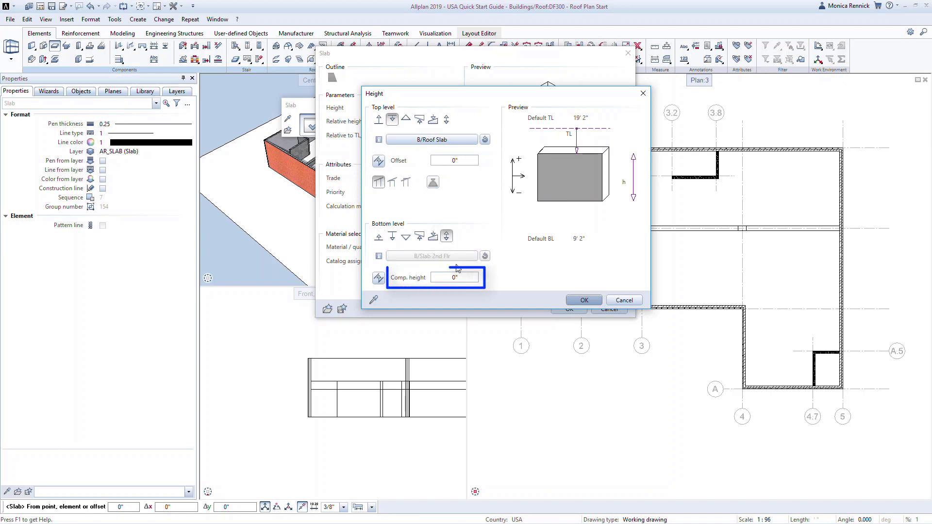
pyautogui.click(464, 279)
pyautogui.write('8')
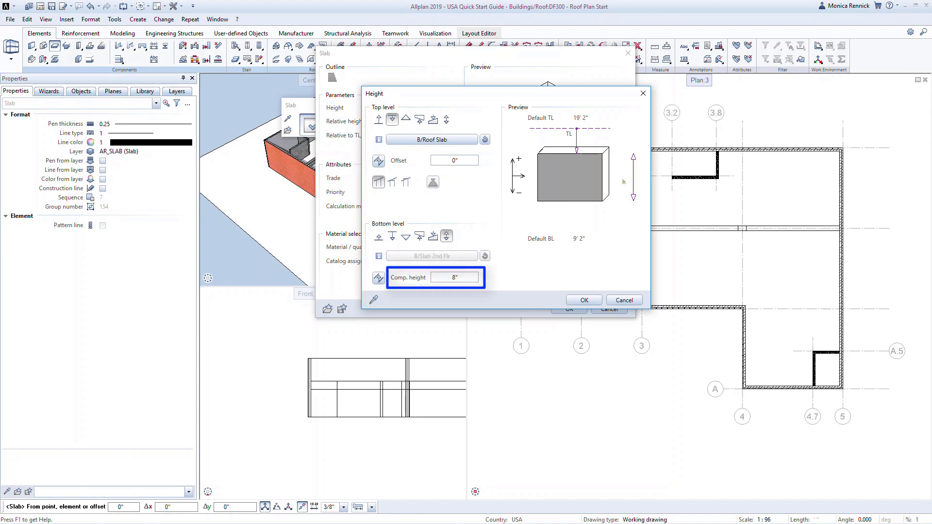
pyautogui.click(582, 301)
pyautogui.click(569, 310)
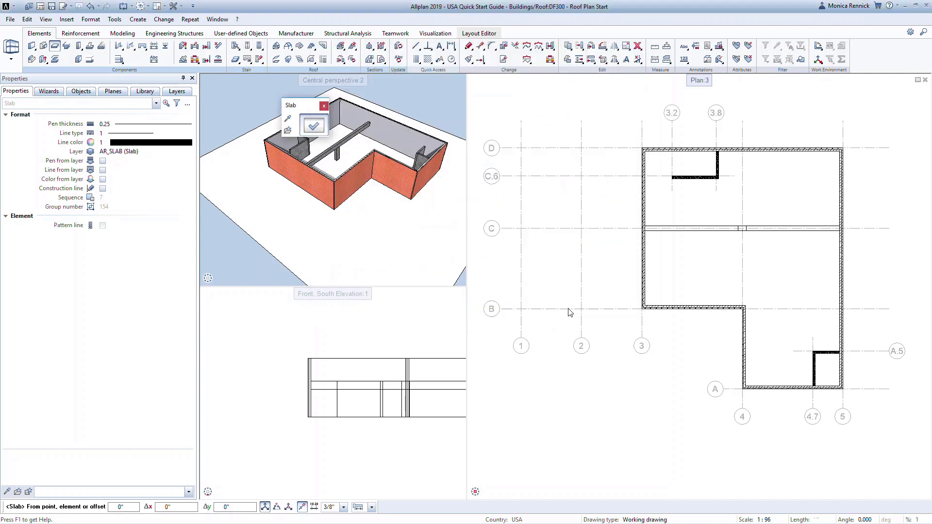
# Outline the roof slab through the six inside corners of the L-shaped exterior walls and close the shape
pyautogui.click(643, 148)
pyautogui.click(643, 148)
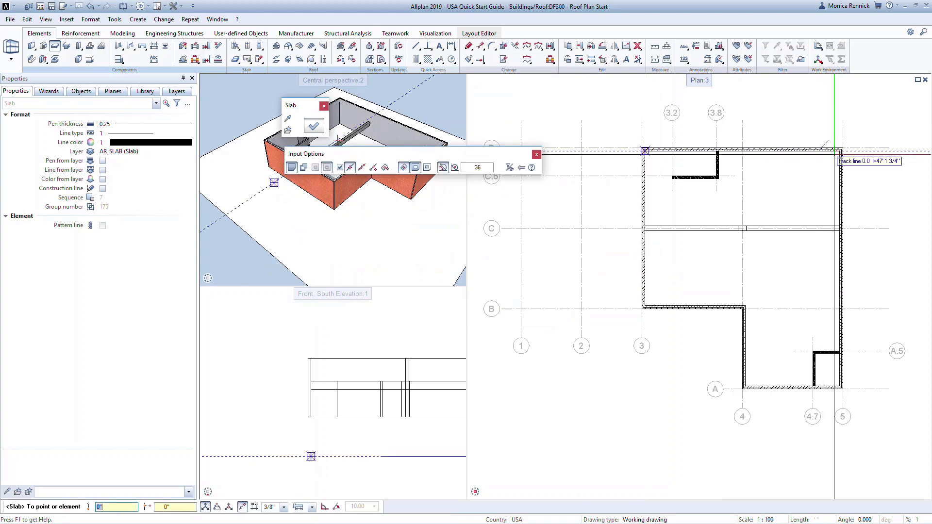
pyautogui.click(840, 151)
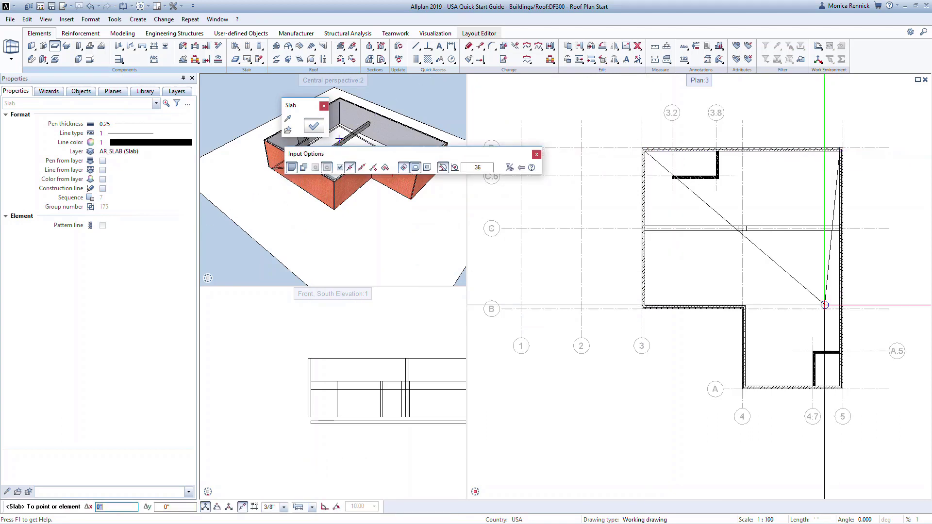
pyautogui.click(840, 387)
pyautogui.click(744, 387)
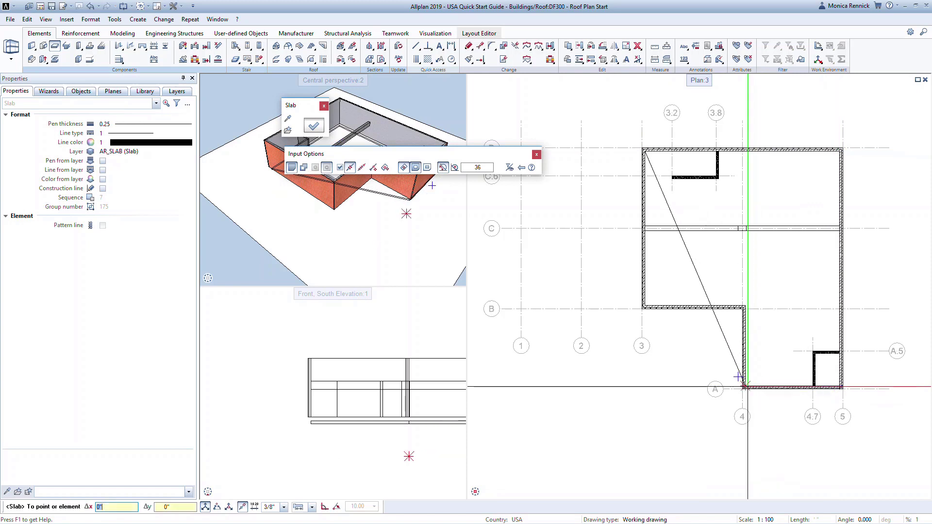
pyautogui.click(744, 307)
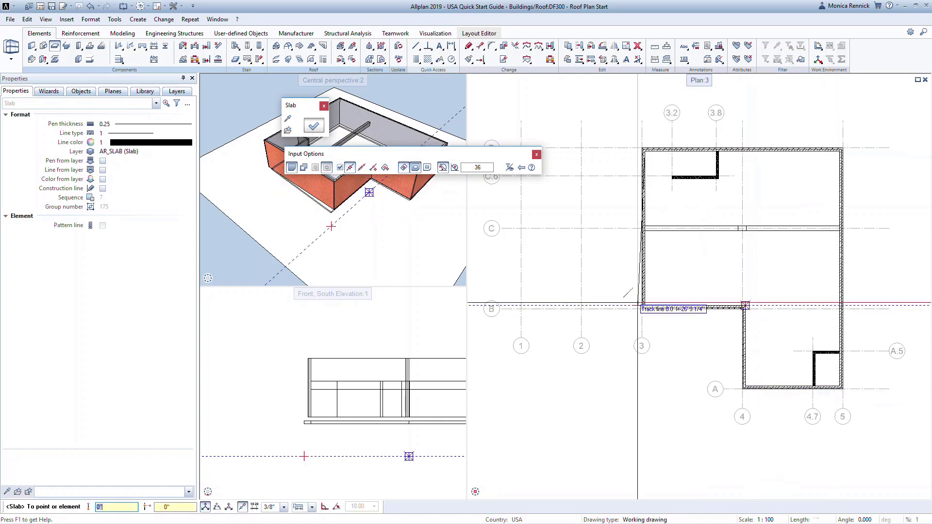
pyautogui.click(644, 307)
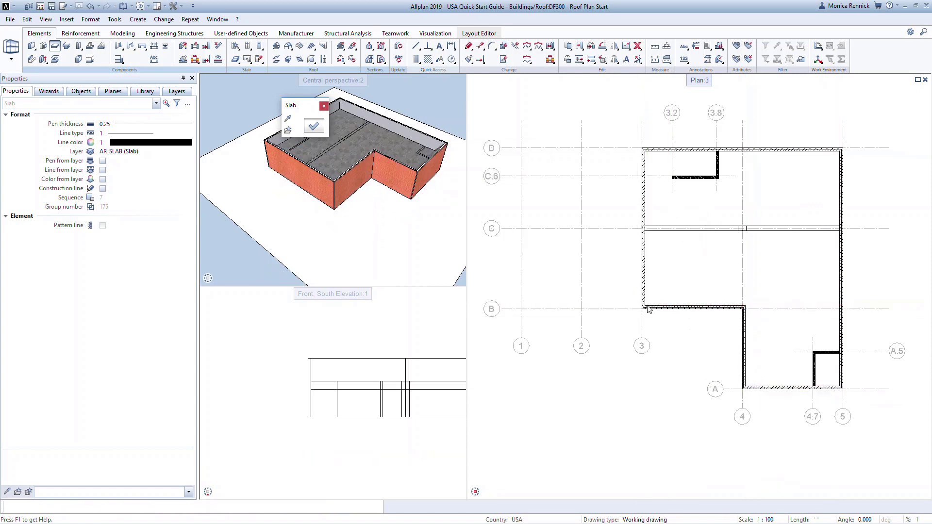
pyautogui.press('Escape')
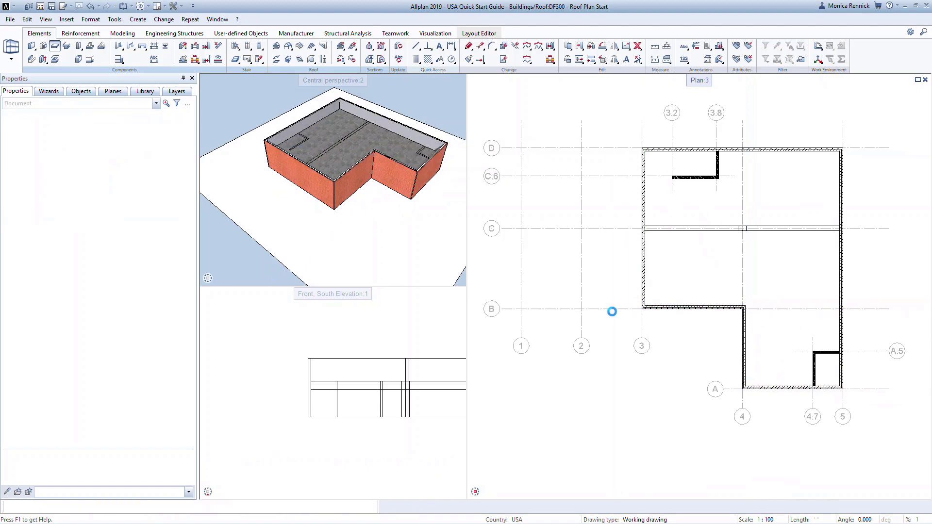
# Start a Typ. Window from the wizard and tie its bottom level to the T/Slab 2nd Flr plane at 10'
pyautogui.scroll(4, 706, 340)
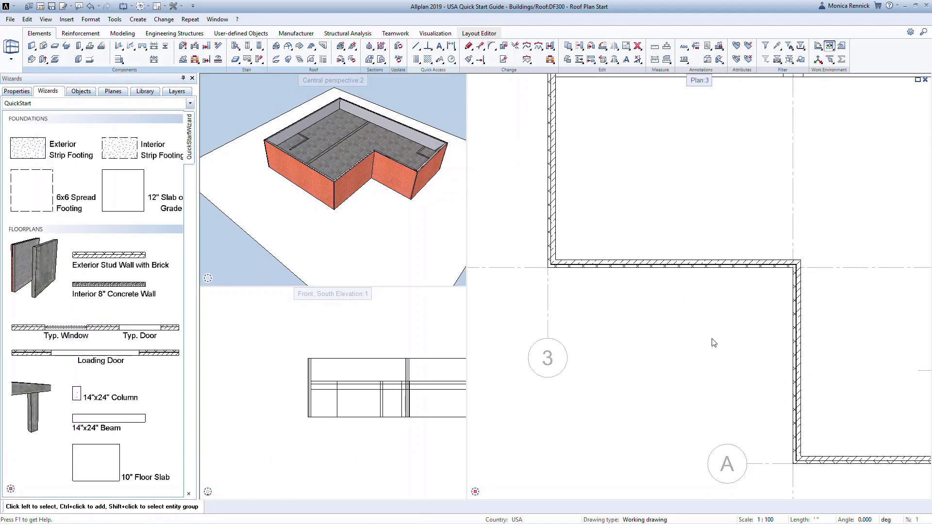
pyautogui.moveTo(712, 343); pyautogui.dragTo(667, 300, button='middle')
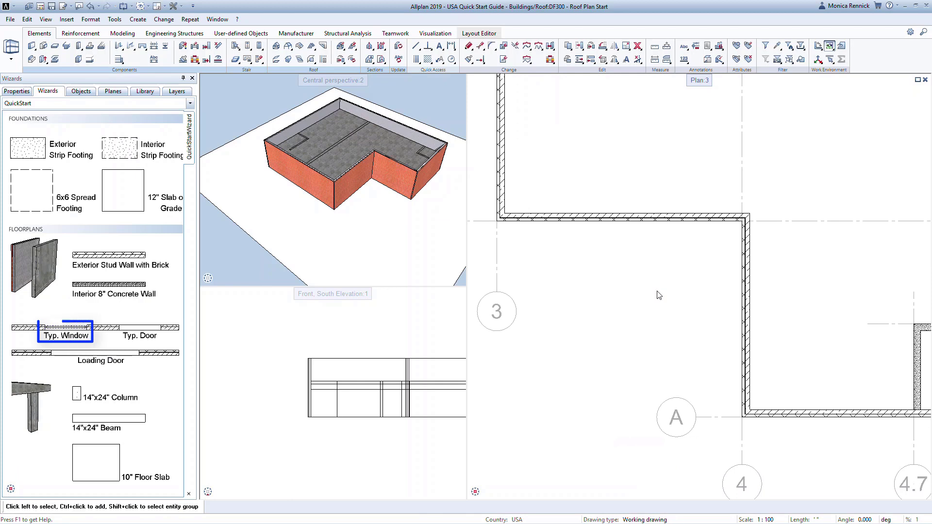
pyautogui.click(73, 327)
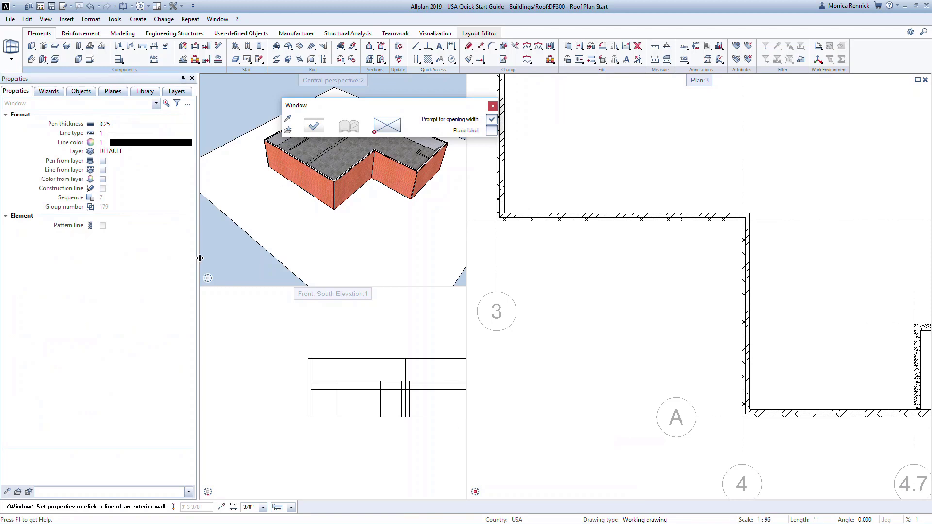
pyautogui.click(314, 126)
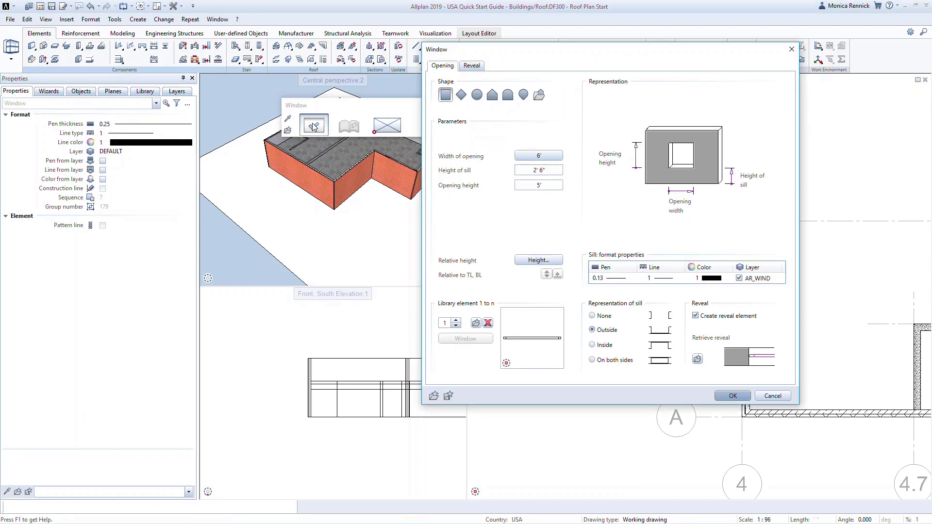
pyautogui.click(529, 260)
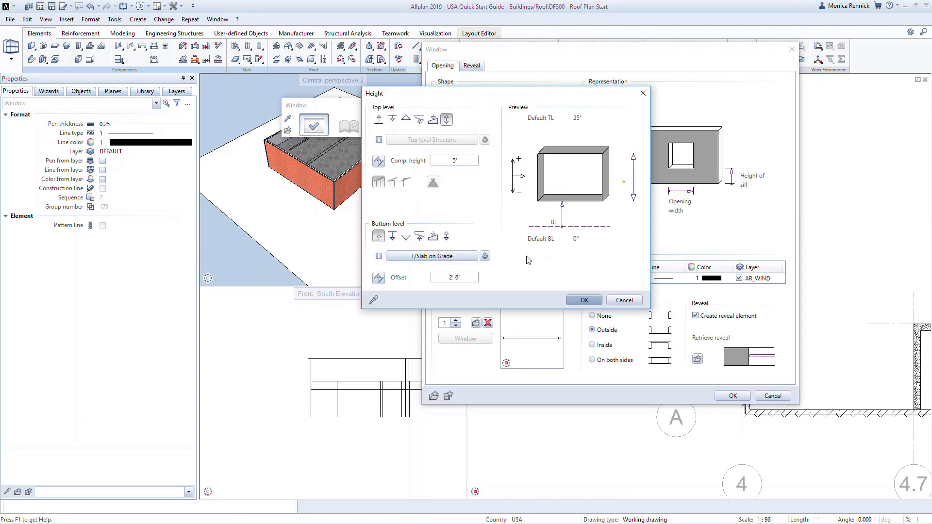
pyautogui.click(432, 256)
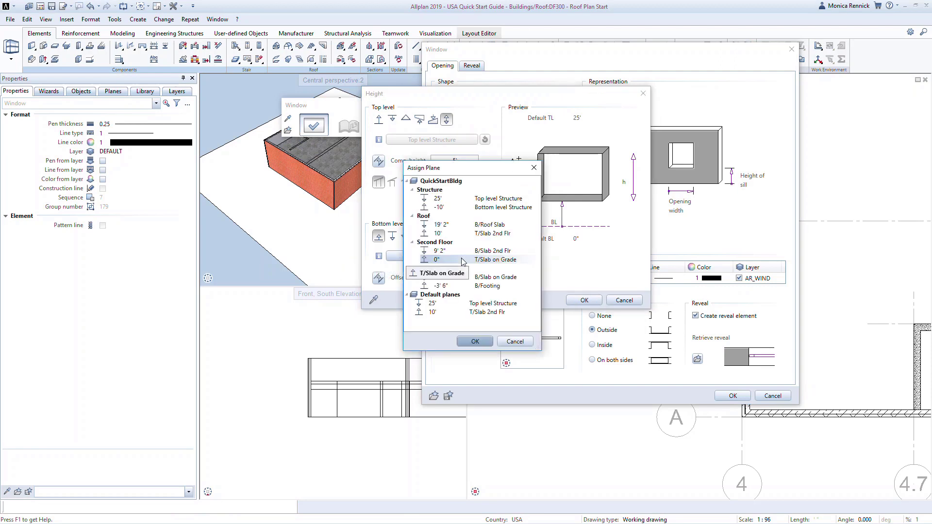
pyautogui.click(486, 234)
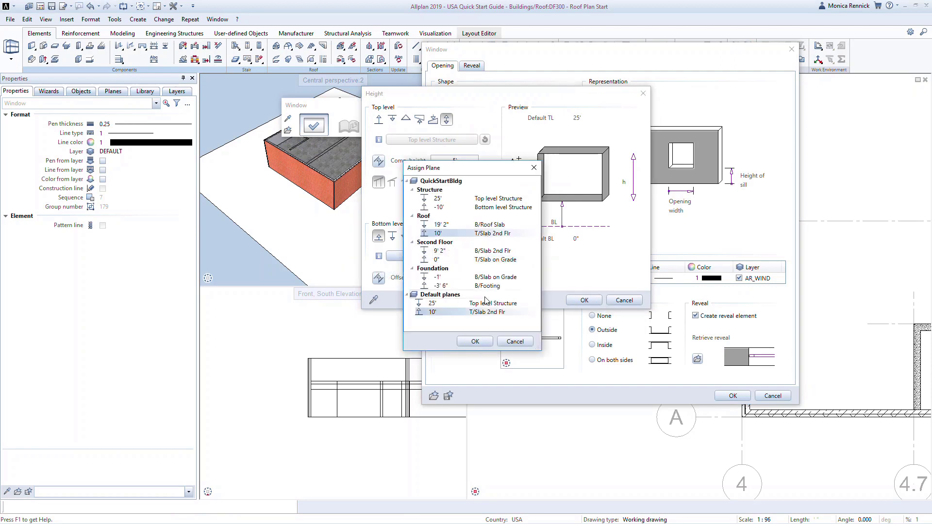
pyautogui.click(474, 342)
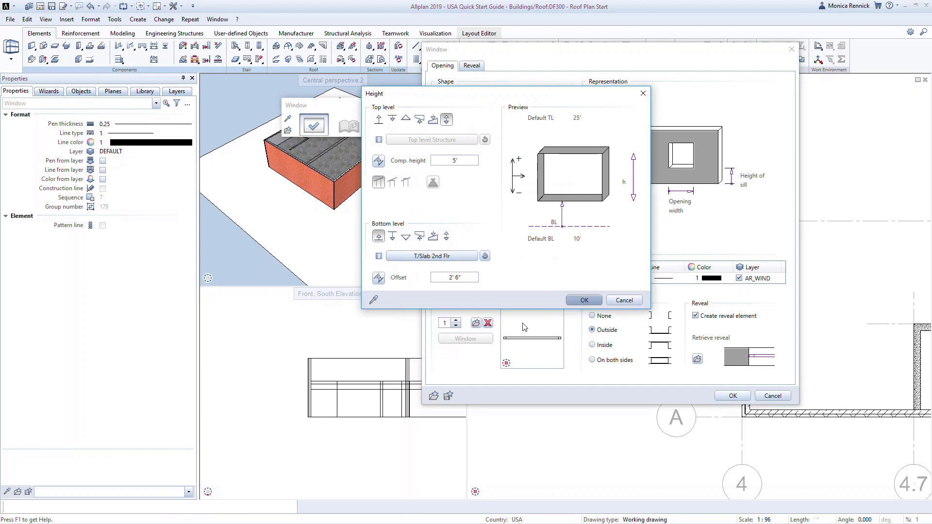
pyautogui.click(584, 301)
pyautogui.click(731, 394)
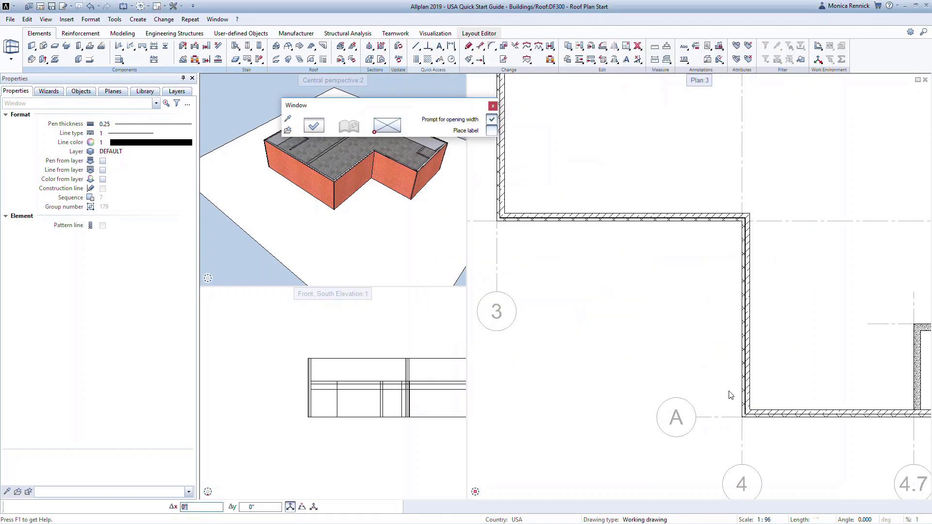
# Place two 6' wide windows in the grid B exterior wall between grids 3 and 4, offsetting the first by 4'
pyautogui.click(539, 221)
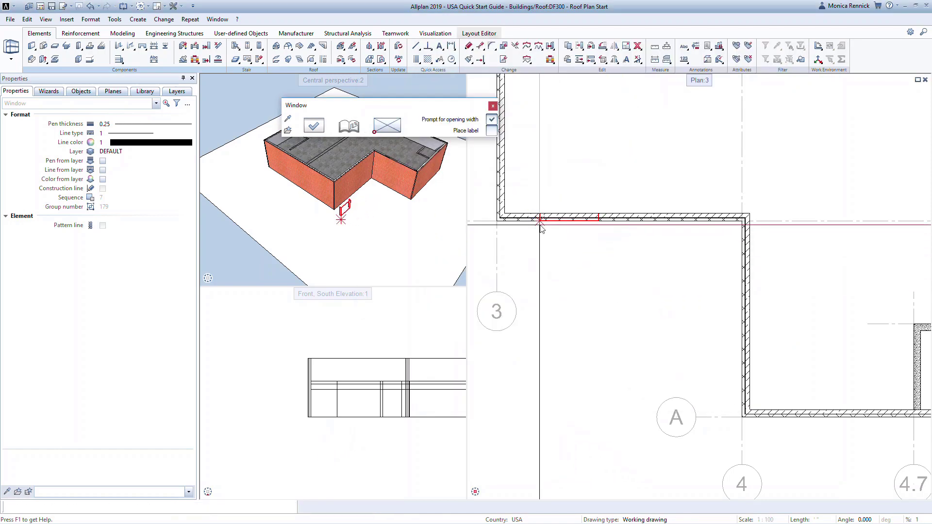
pyautogui.write('4')
pyautogui.press('Return')
pyautogui.press('Return')
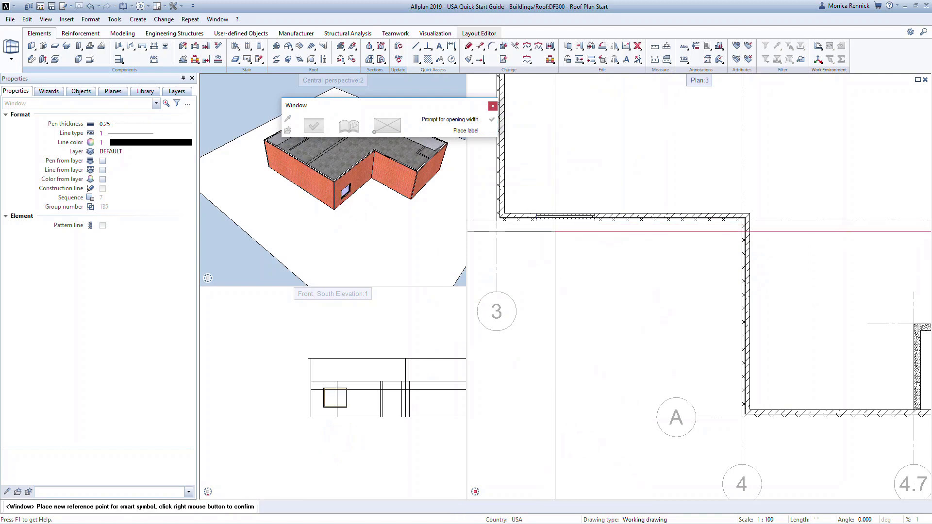
pyautogui.click(639, 220)
pyautogui.press('Return')
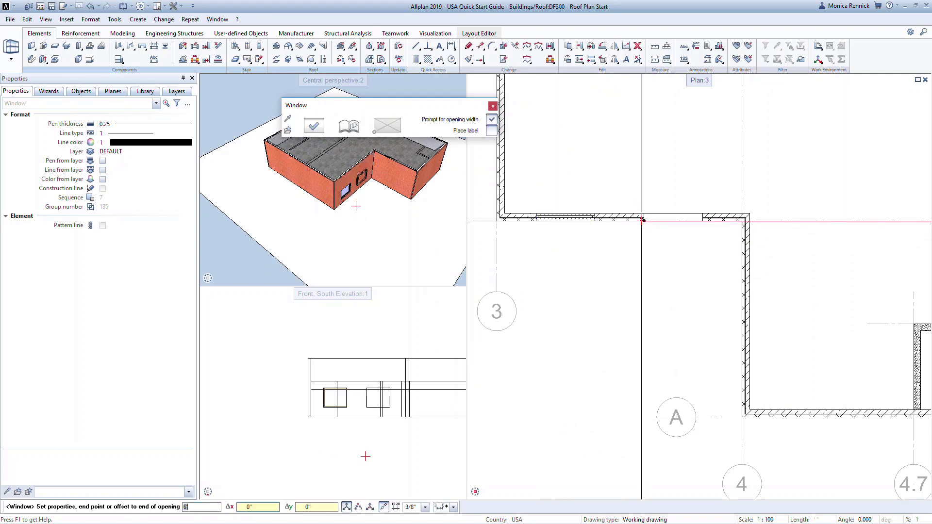
pyautogui.press('Return')
pyautogui.rightClick(650, 240)
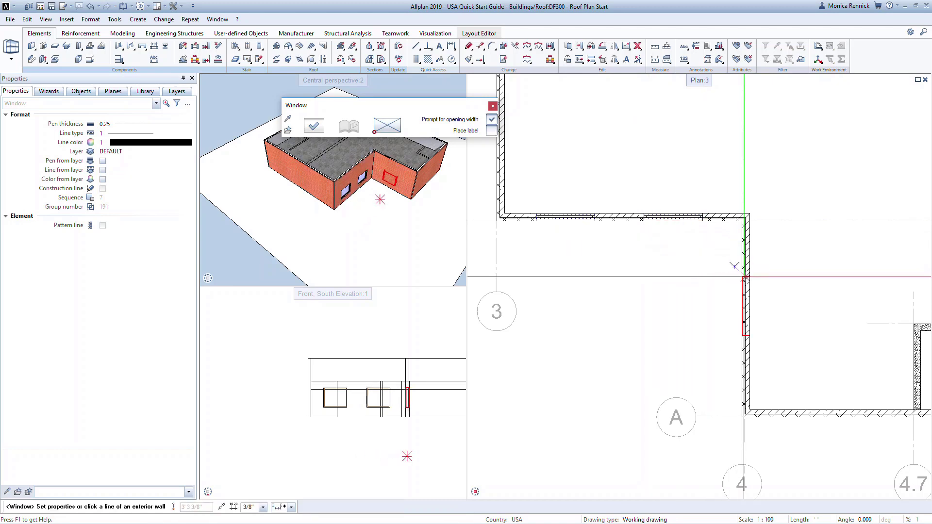
# Place one window in the grid 4 exterior wall and another in the grid A exterior wall between grids 4 and 4.7
pyautogui.click(743, 278)
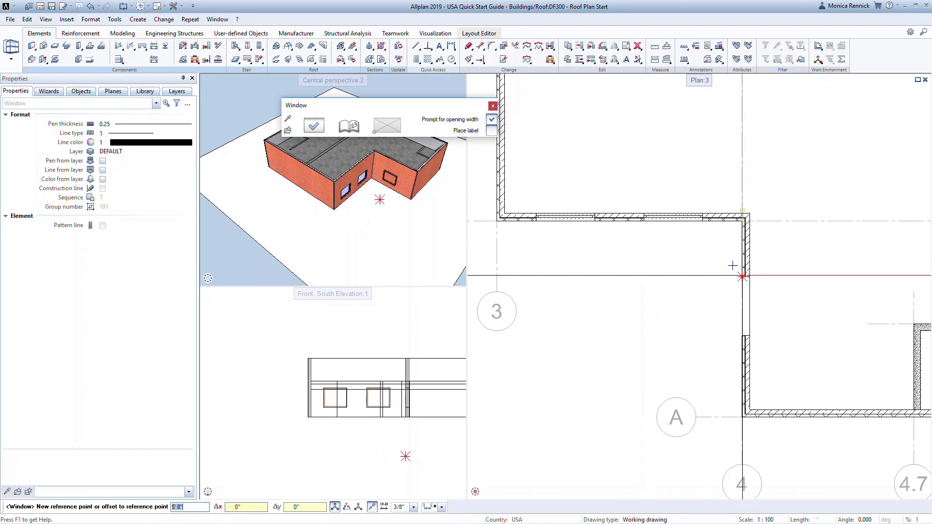
pyautogui.click(733, 265)
pyautogui.write('6')
pyautogui.press('Return')
pyautogui.rightClick(734, 284)
pyautogui.click(810, 416)
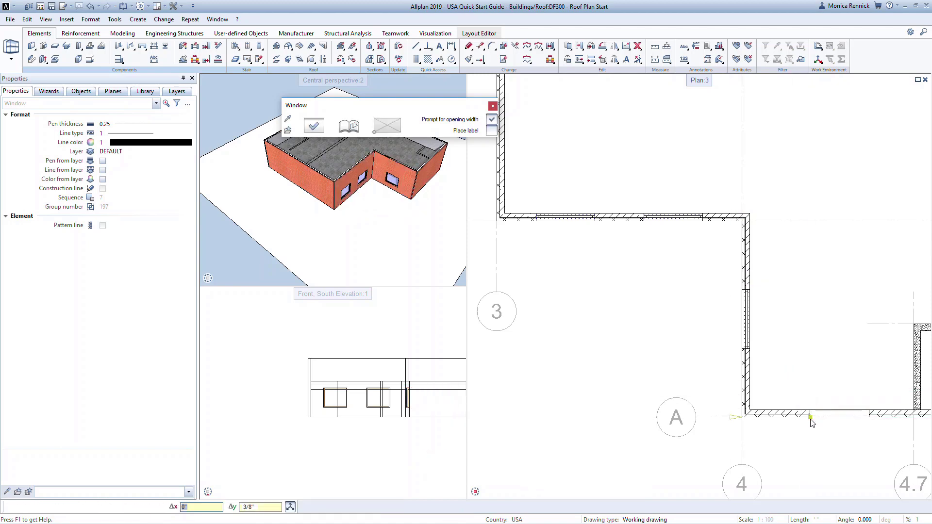
pyautogui.press('Return')
pyautogui.press('Return')
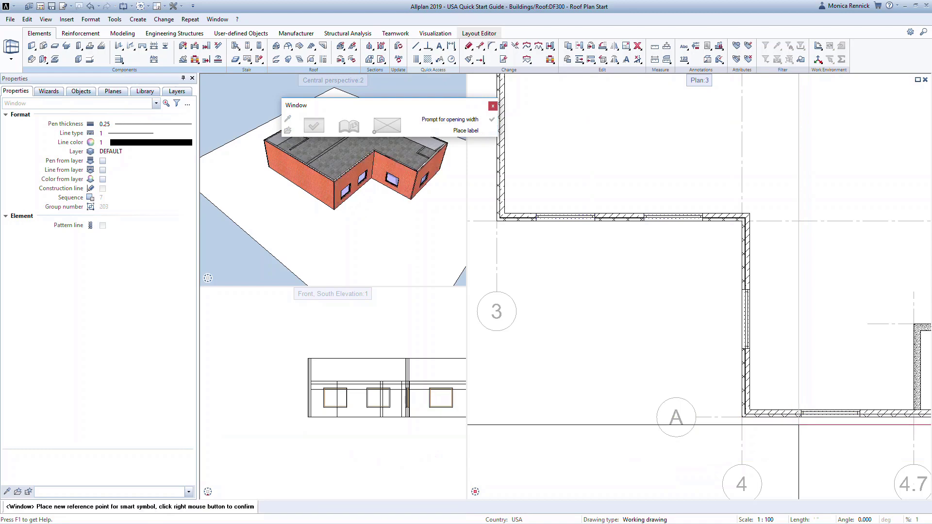
pyautogui.rightClick(801, 427)
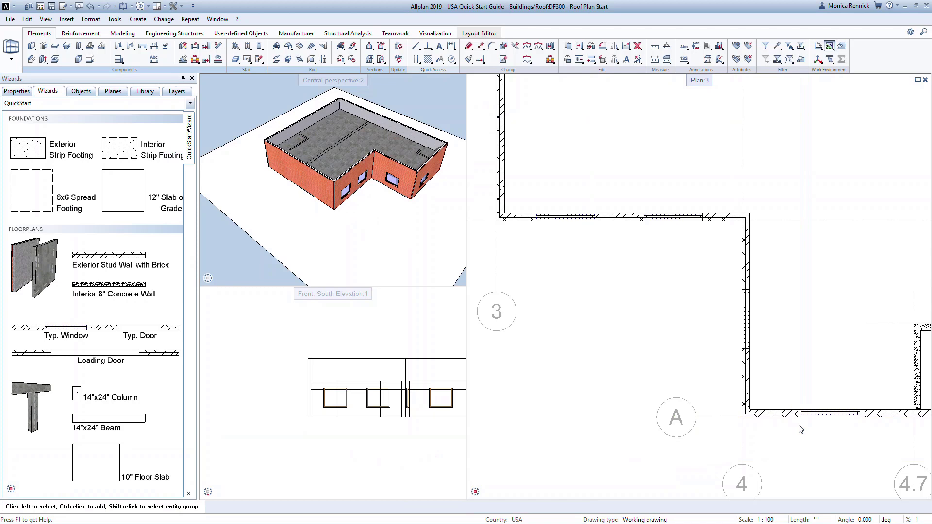
# Load the Foundation and Second Floor structural levels together with the Roof level from the building structure
pyautogui.scroll(-3, 631, 345)
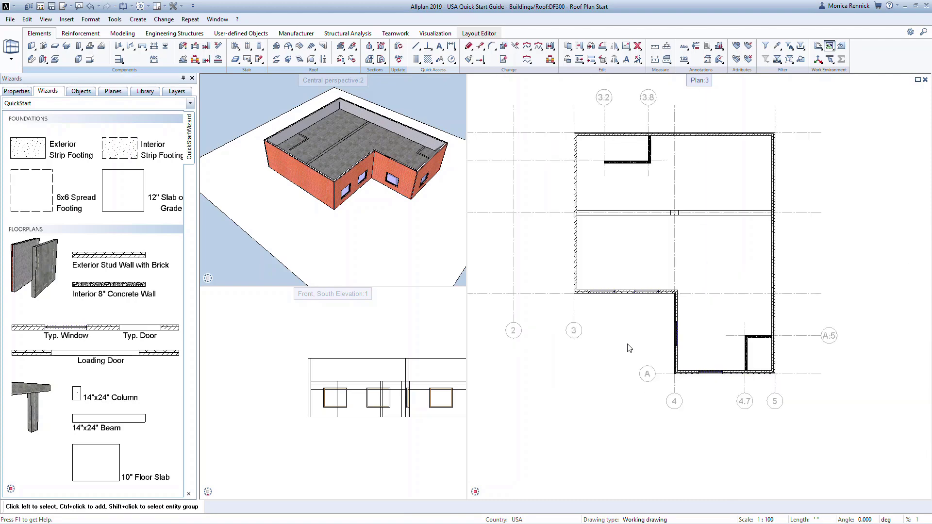
pyautogui.press('F2')
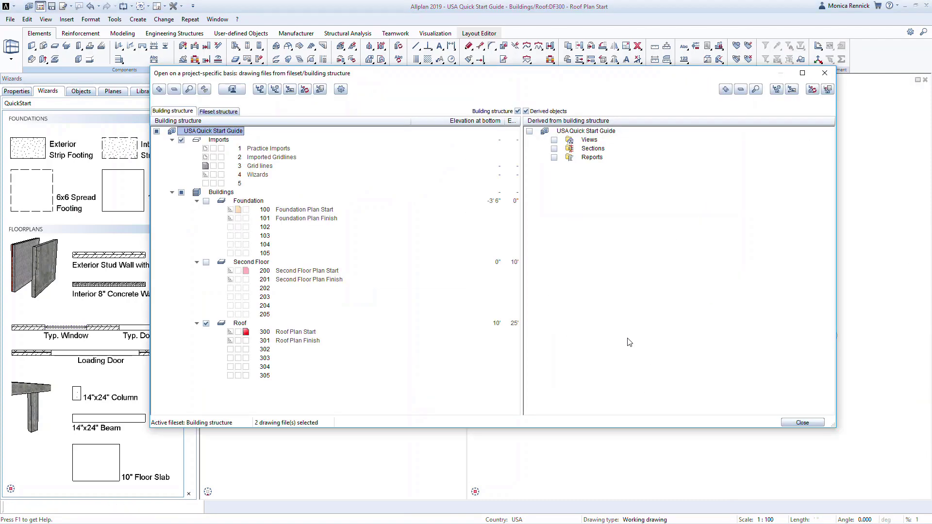
pyautogui.click(205, 201)
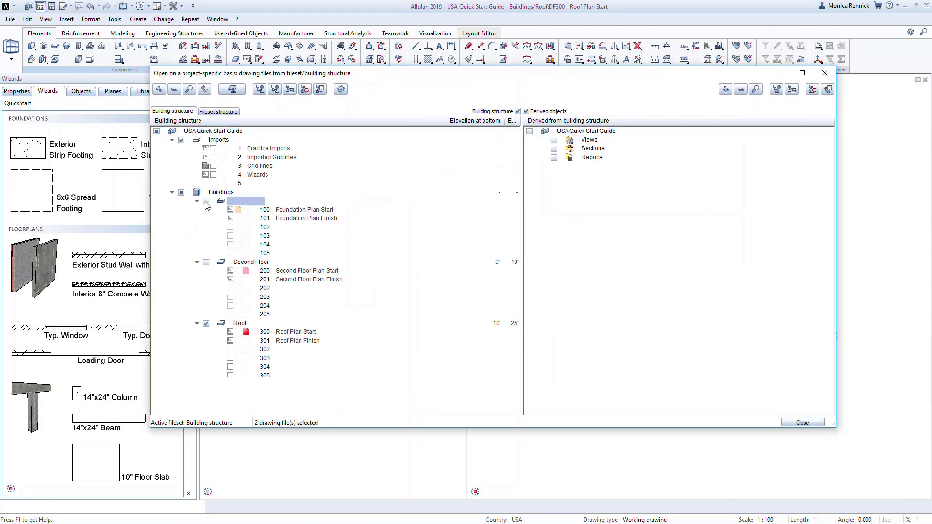
pyautogui.click(206, 263)
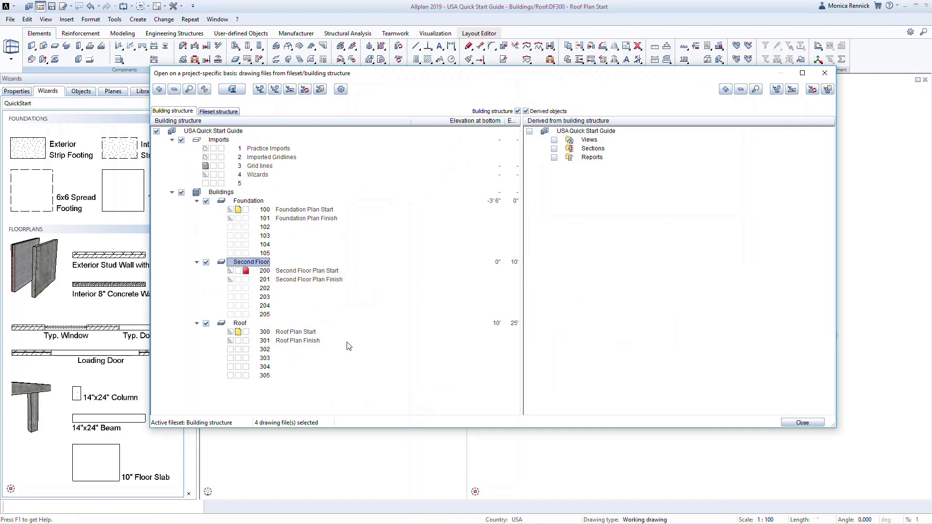
pyautogui.click(790, 422)
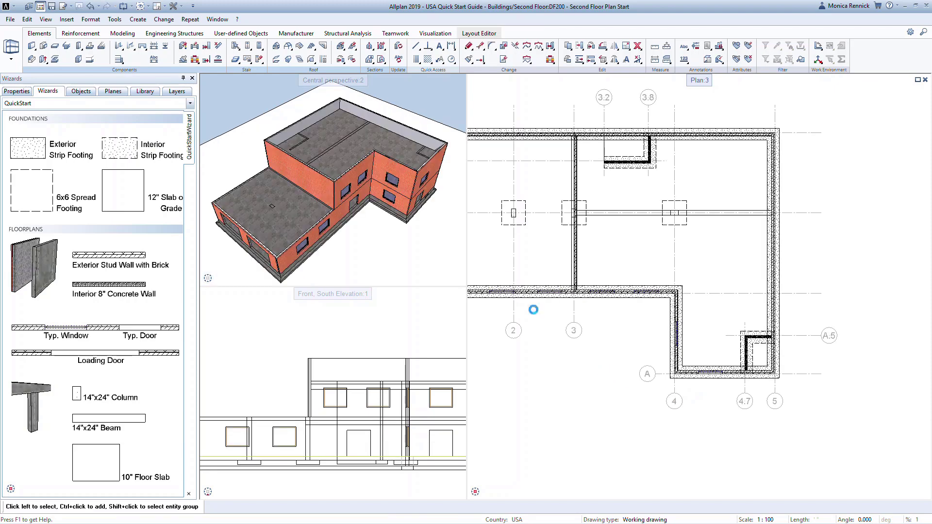
# Enlarge the central perspective viewport and orbit to a low corner view of the whole building
pyautogui.moveTo(468, 265); pyautogui.dragTo(668, 267)
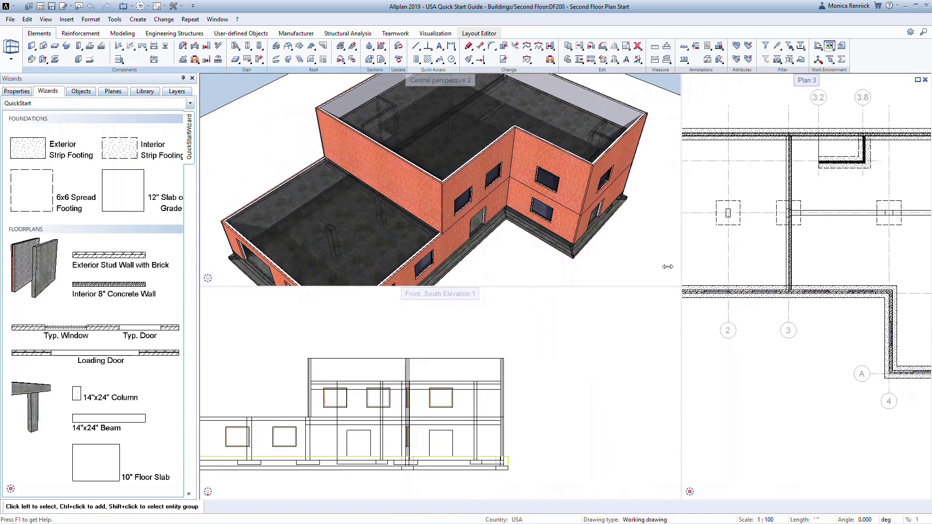
pyautogui.moveTo(609, 288); pyautogui.dragTo(601, 431)
pyautogui.moveTo(525, 335); pyautogui.dragTo(493, 333, button='middle')
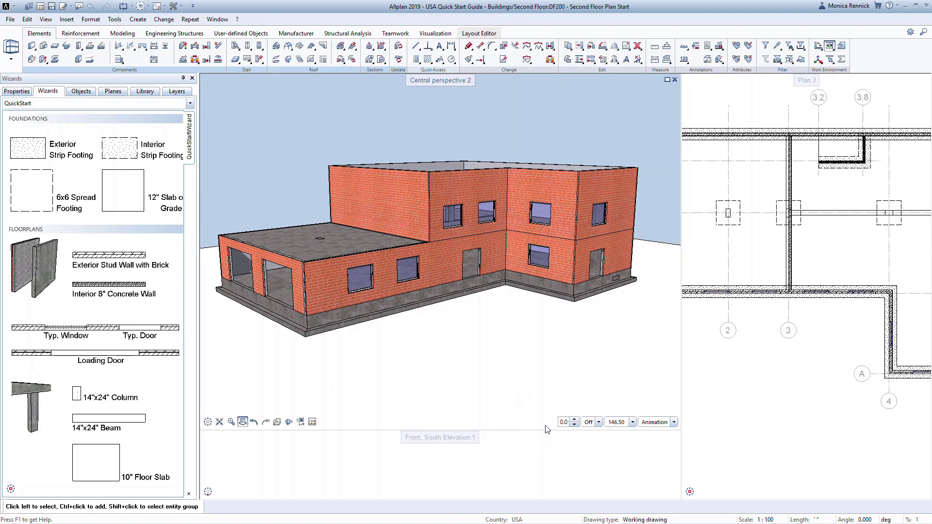
# Edit the perspective's Animation view type, choosing Soft as the shadow quality
pyautogui.click(673, 423)
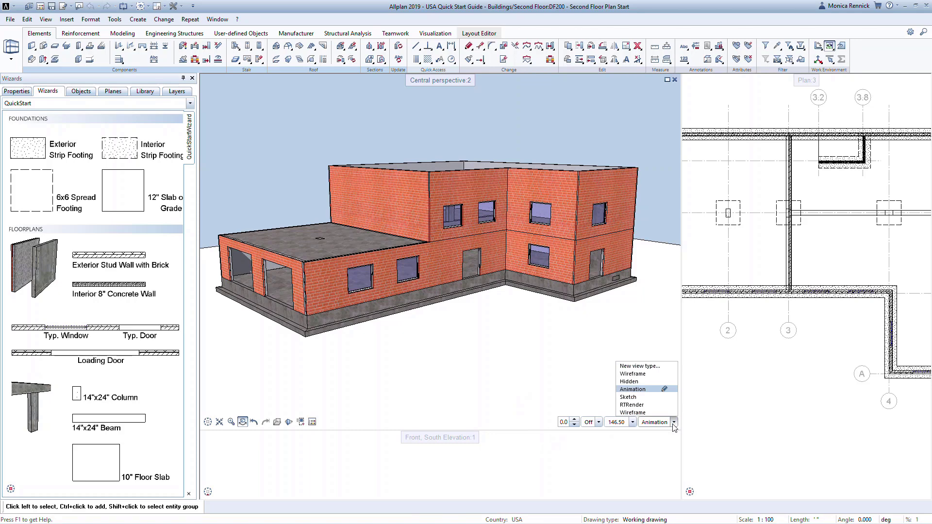
pyautogui.click(664, 389)
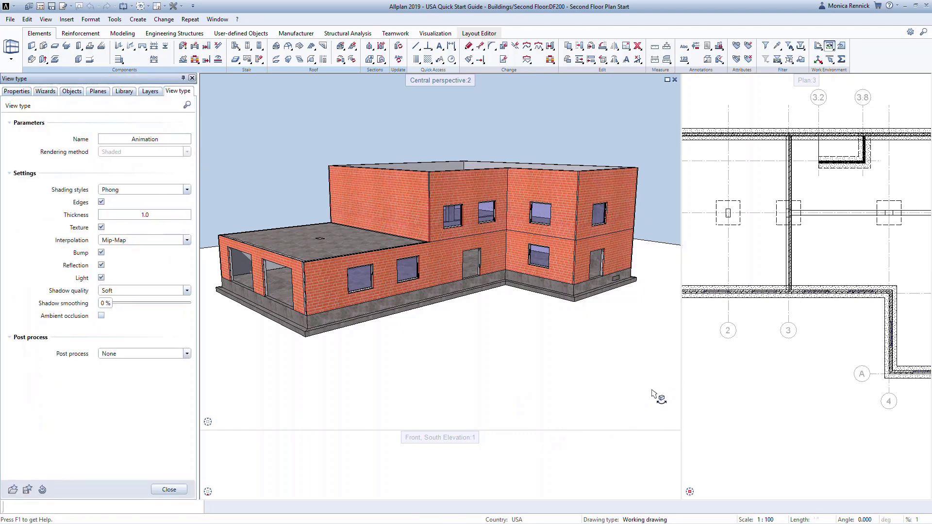
pyautogui.click(168, 291)
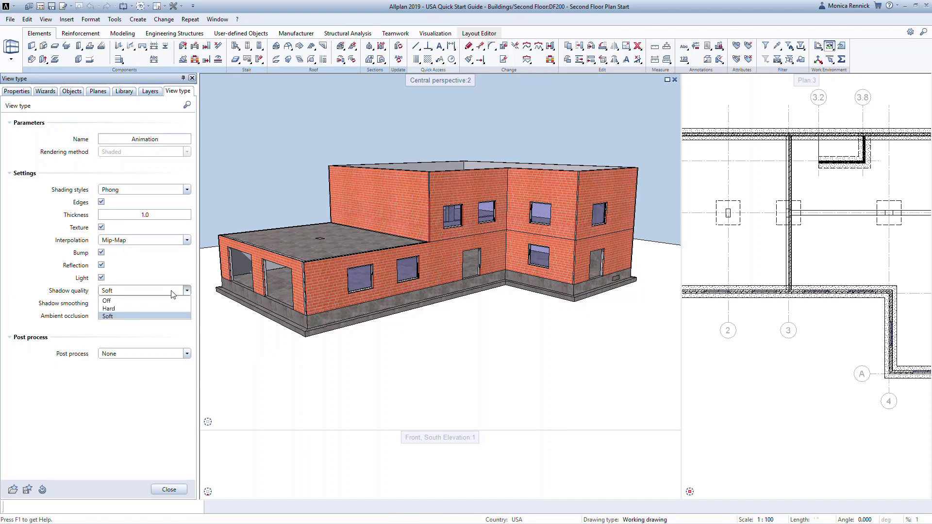
pyautogui.click(165, 314)
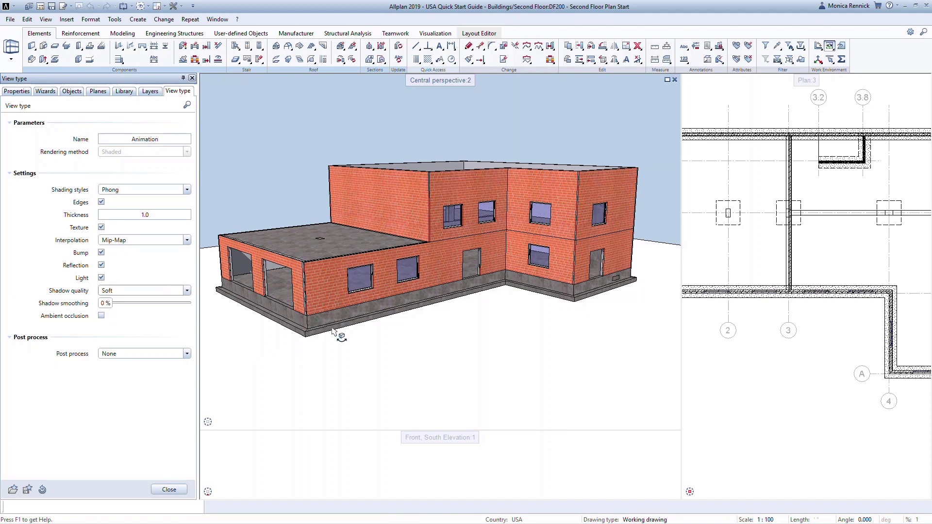
pyautogui.click(176, 489)
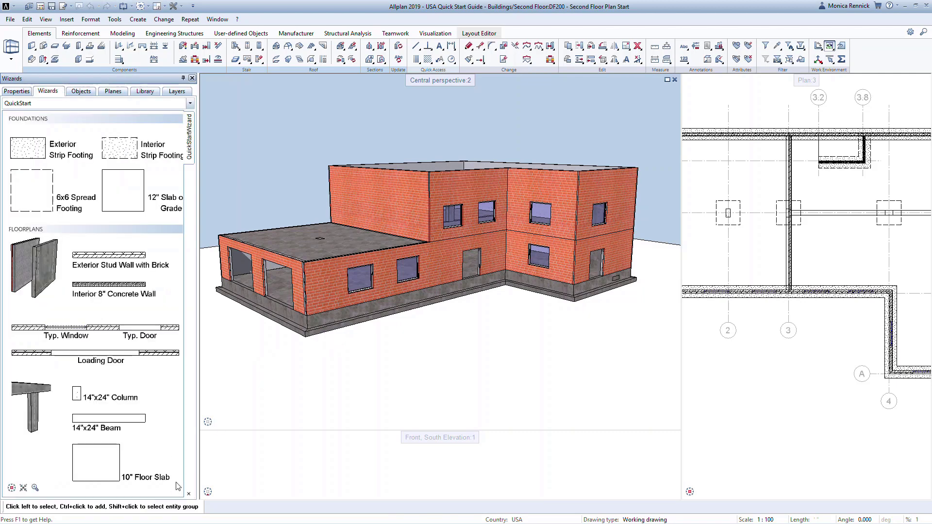
# Adjust the perspective's Surroundings so the sun stands at July 1, 10:19 with a north angle of 97.4314
pyautogui.rightClick(447, 330)
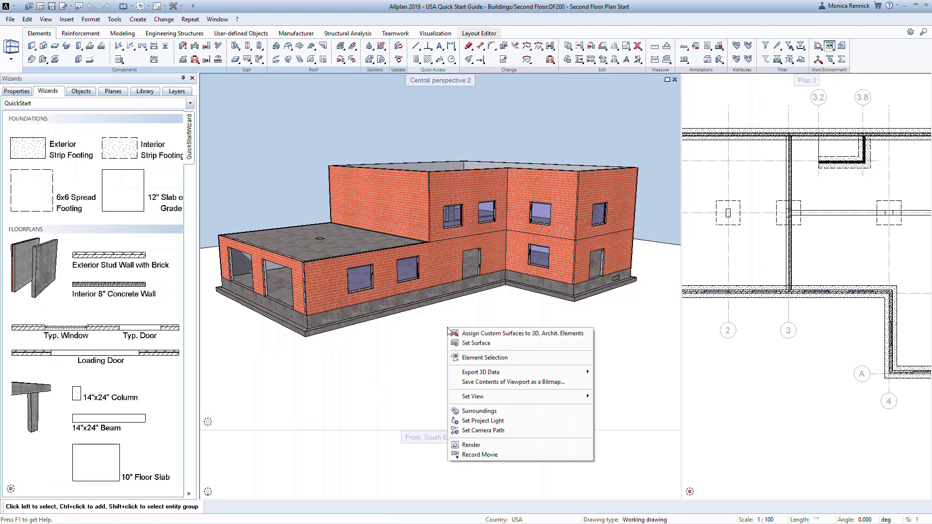
pyautogui.click(461, 411)
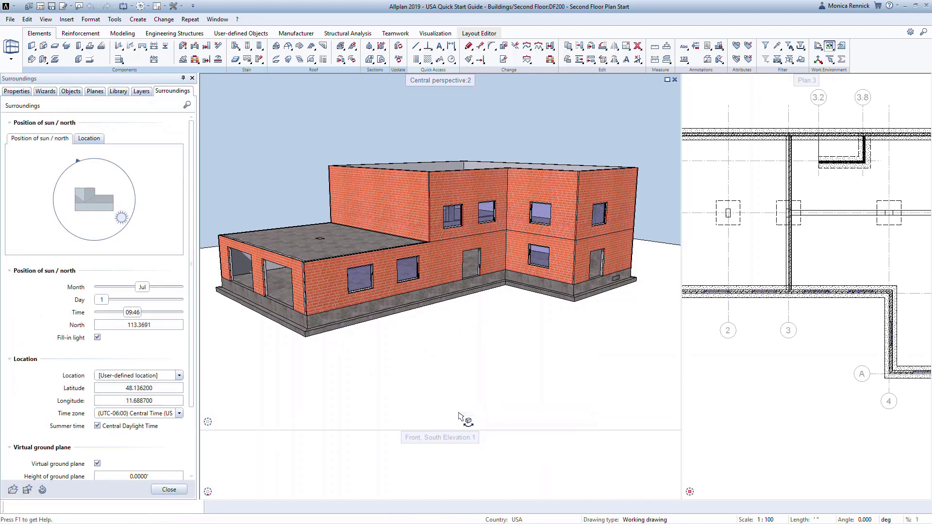
pyautogui.moveTo(121, 217)
pyautogui.mouseDown()
pyautogui.moveTo(67, 221)
pyautogui.moveTo(62, 199)
pyautogui.moveTo(115, 238)
pyautogui.mouseUp()
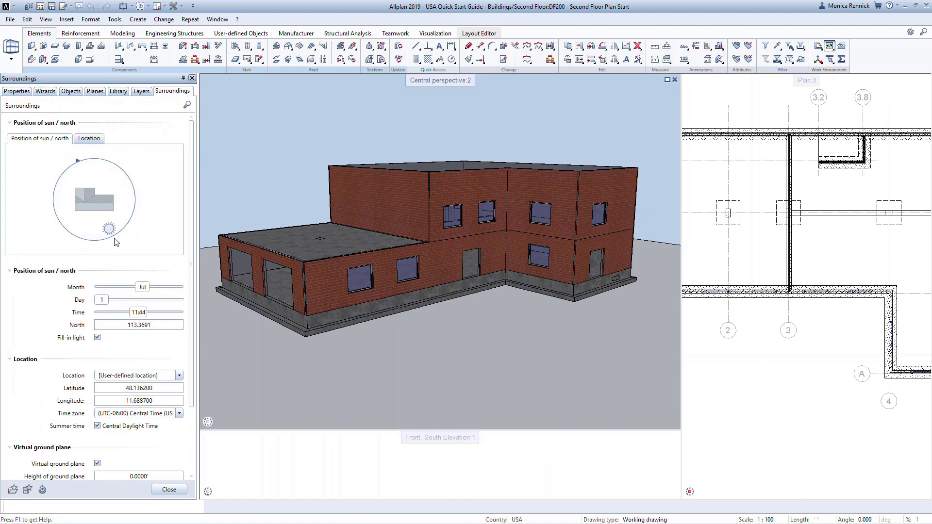
pyautogui.moveTo(78, 164)
pyautogui.mouseDown()
pyautogui.moveTo(128, 177)
pyautogui.moveTo(129, 200)
pyautogui.mouseUp()
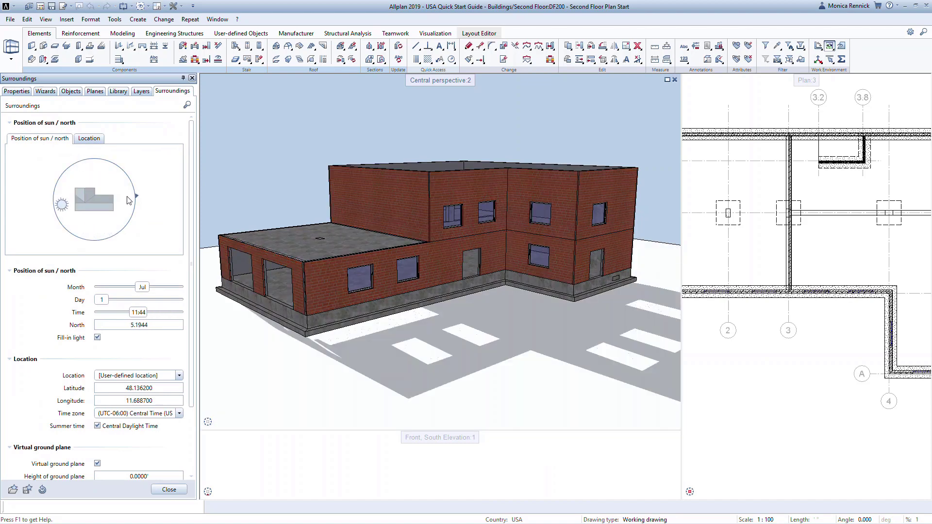
pyautogui.moveTo(62, 204); pyautogui.dragTo(108, 229)
pyautogui.moveTo(136, 197); pyautogui.dragTo(88, 157)
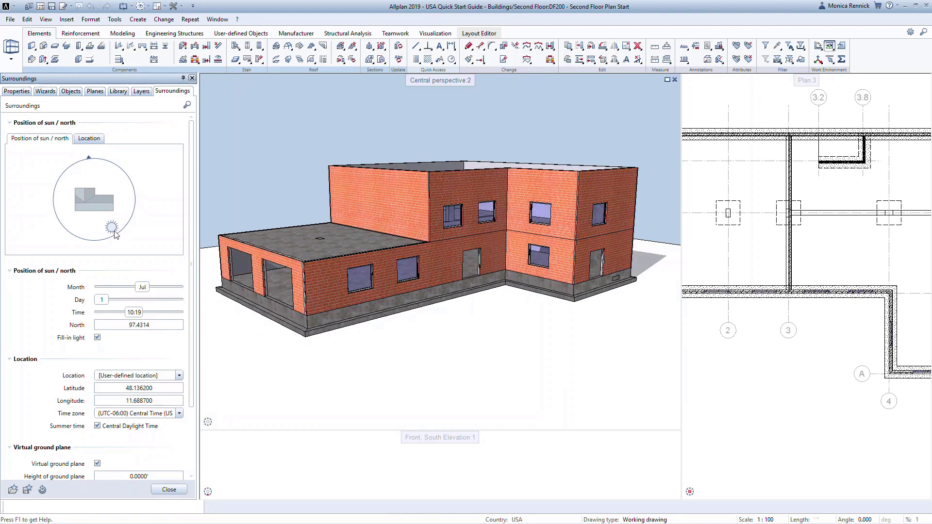
pyautogui.scroll(-3, 191, 273)
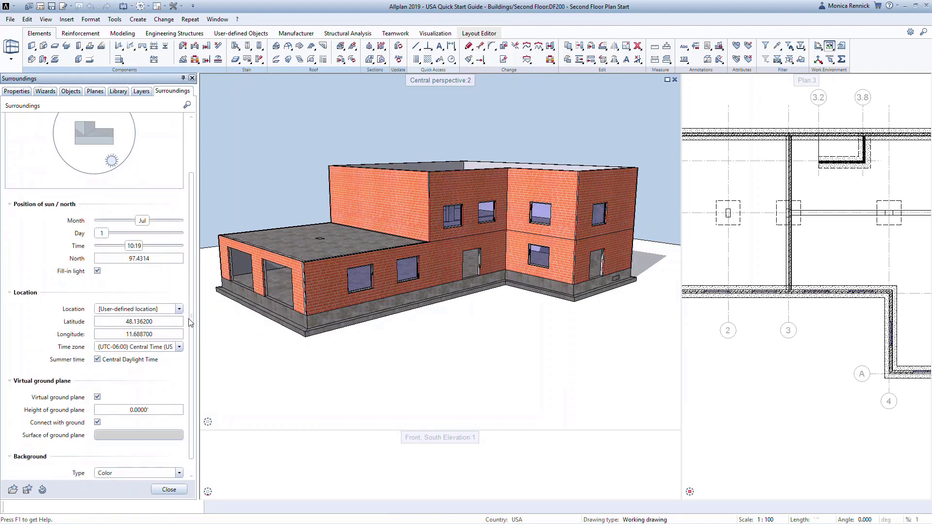
pyautogui.click(169, 489)
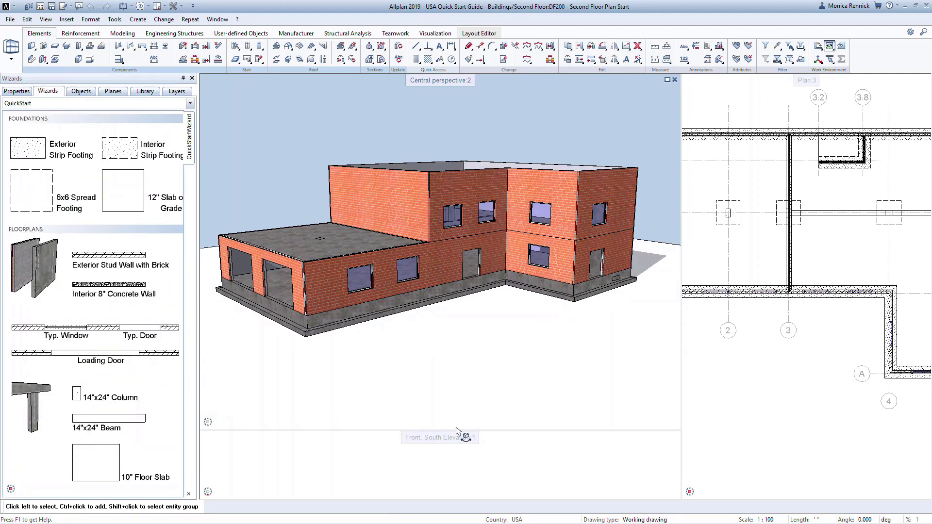
# Preview the building in the RTRender view type and return the perspective to Animation
pyautogui.click(650, 424)
pyautogui.press('Escape')
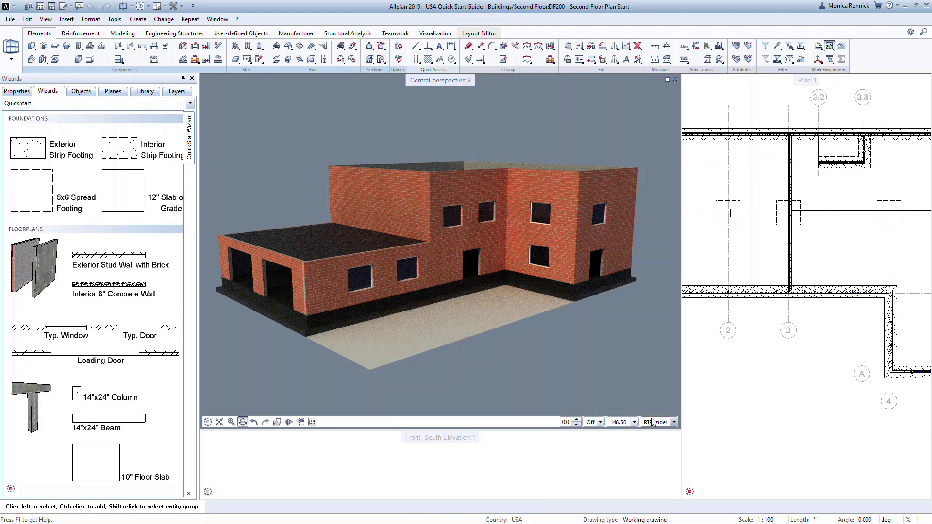
pyautogui.click(654, 421)
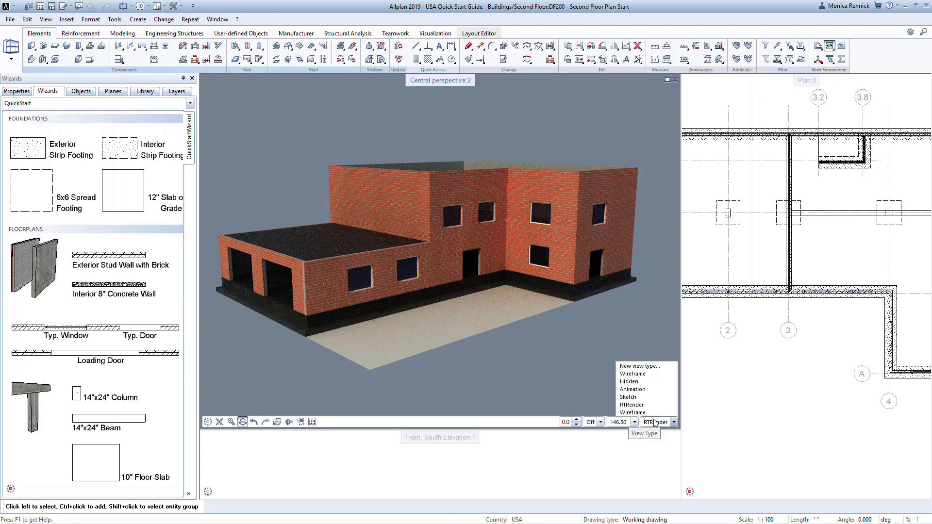
pyautogui.click(648, 389)
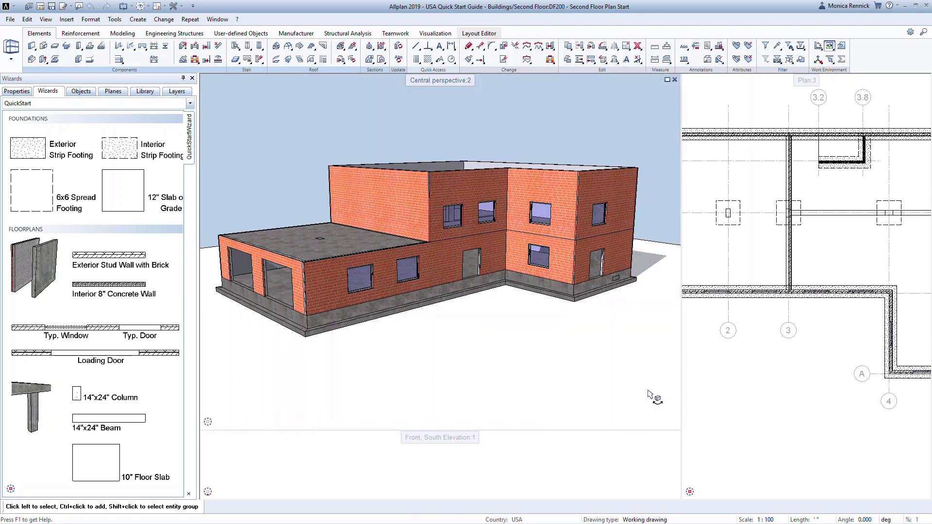